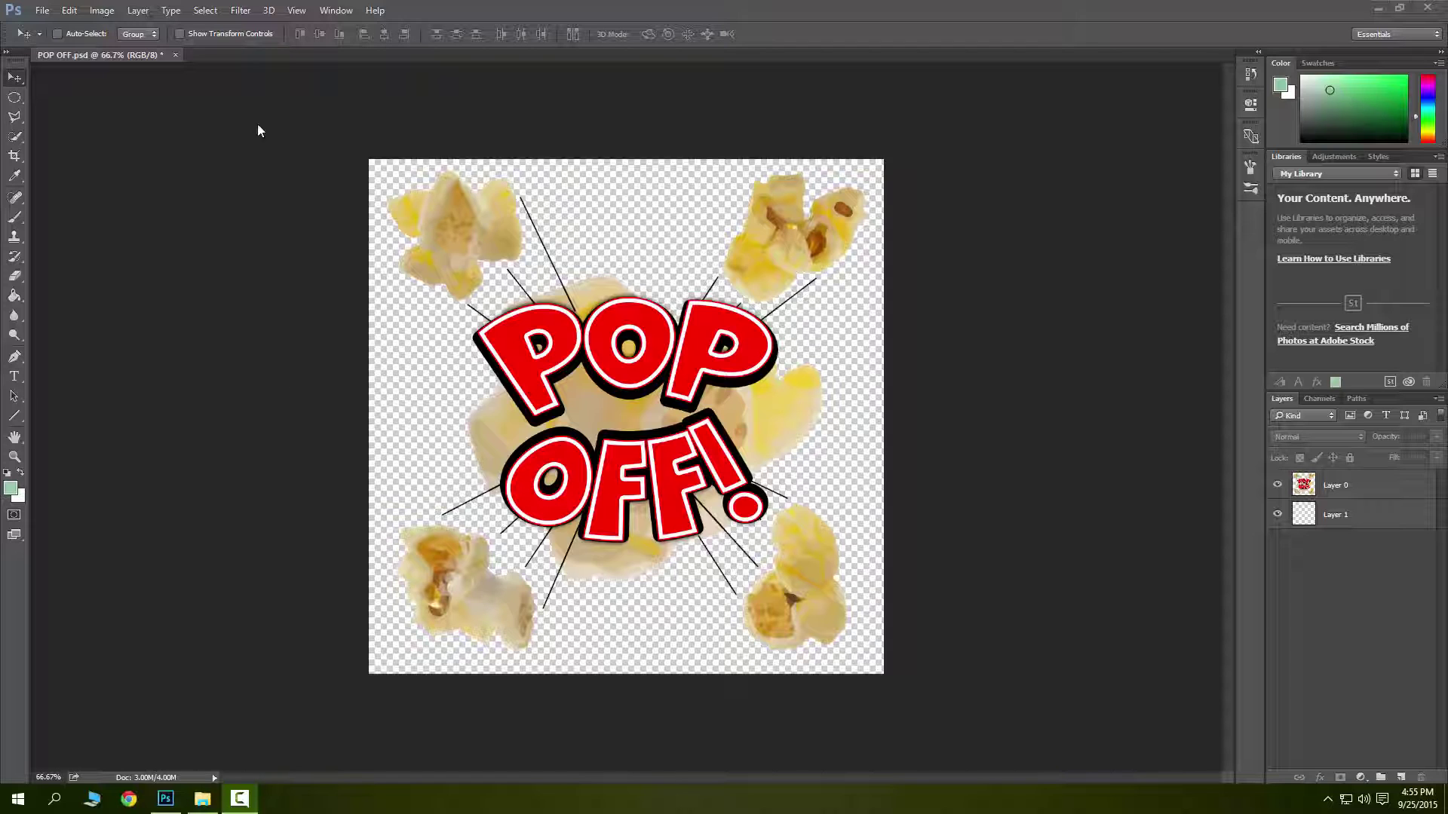
Check the canvas size in pixels and leave it unchanged.
left_click(102, 11)
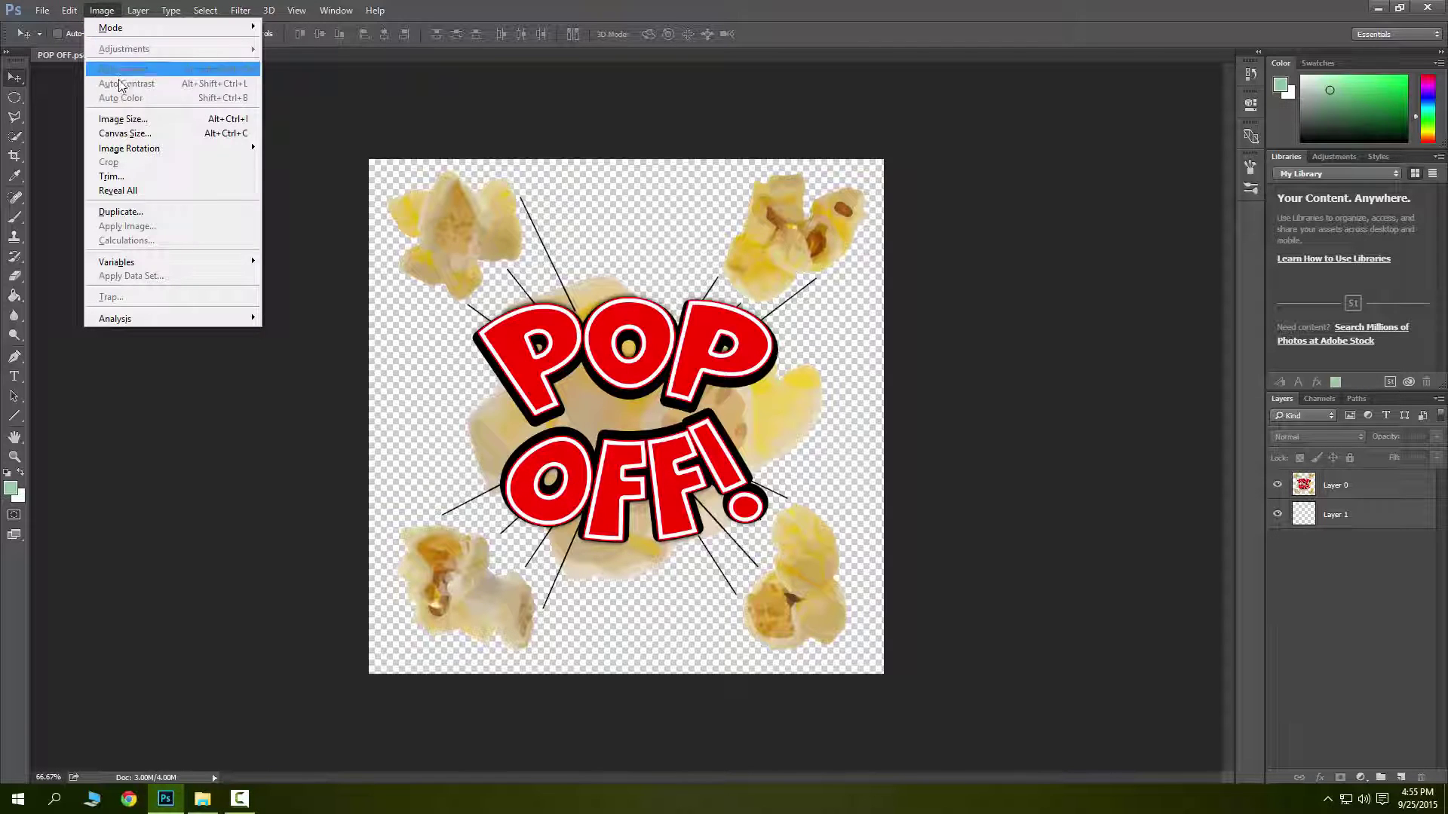
left_click(179, 133)
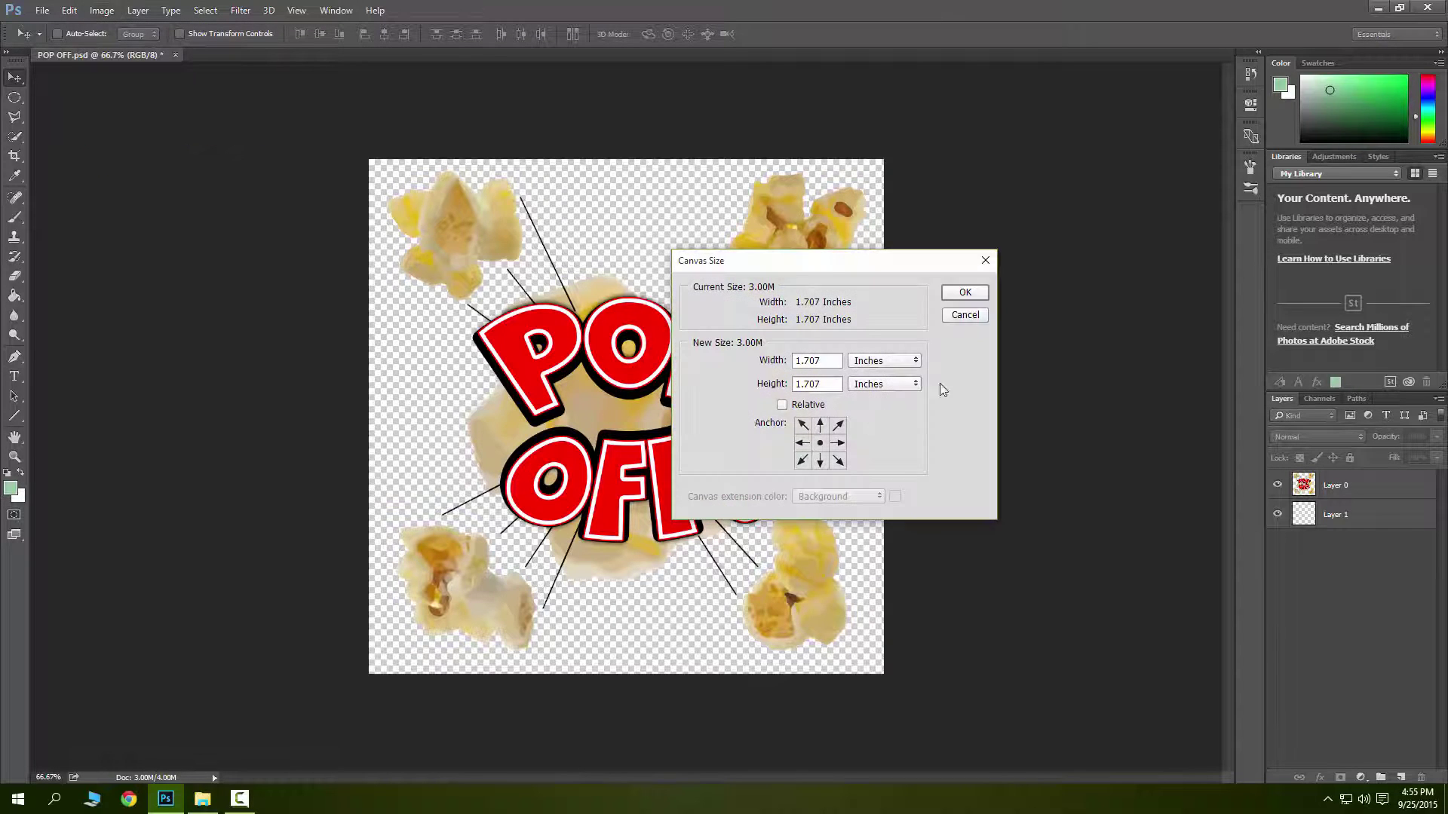
left_click(889, 367)
left_click(876, 385)
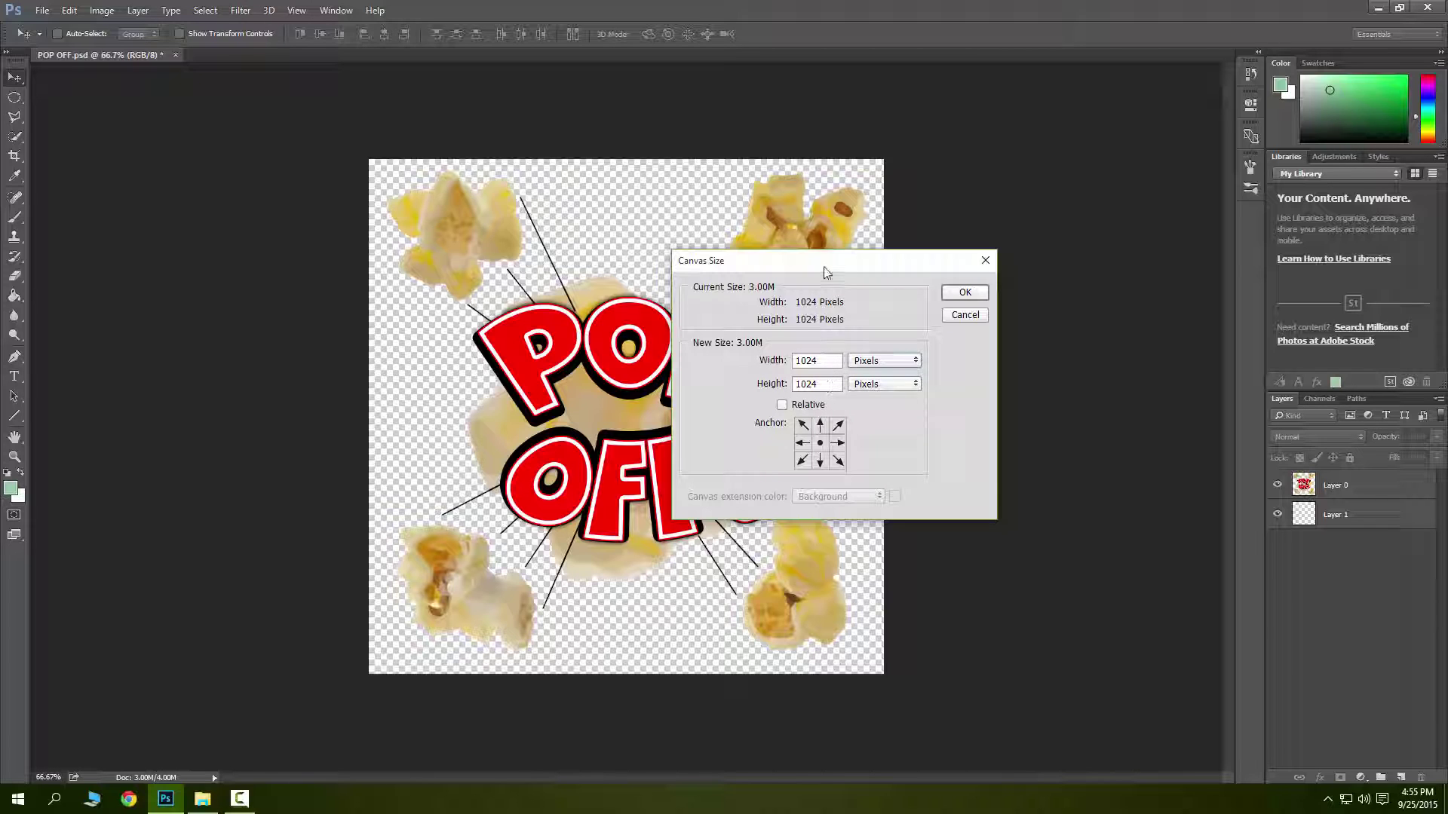
left_click(963, 295)
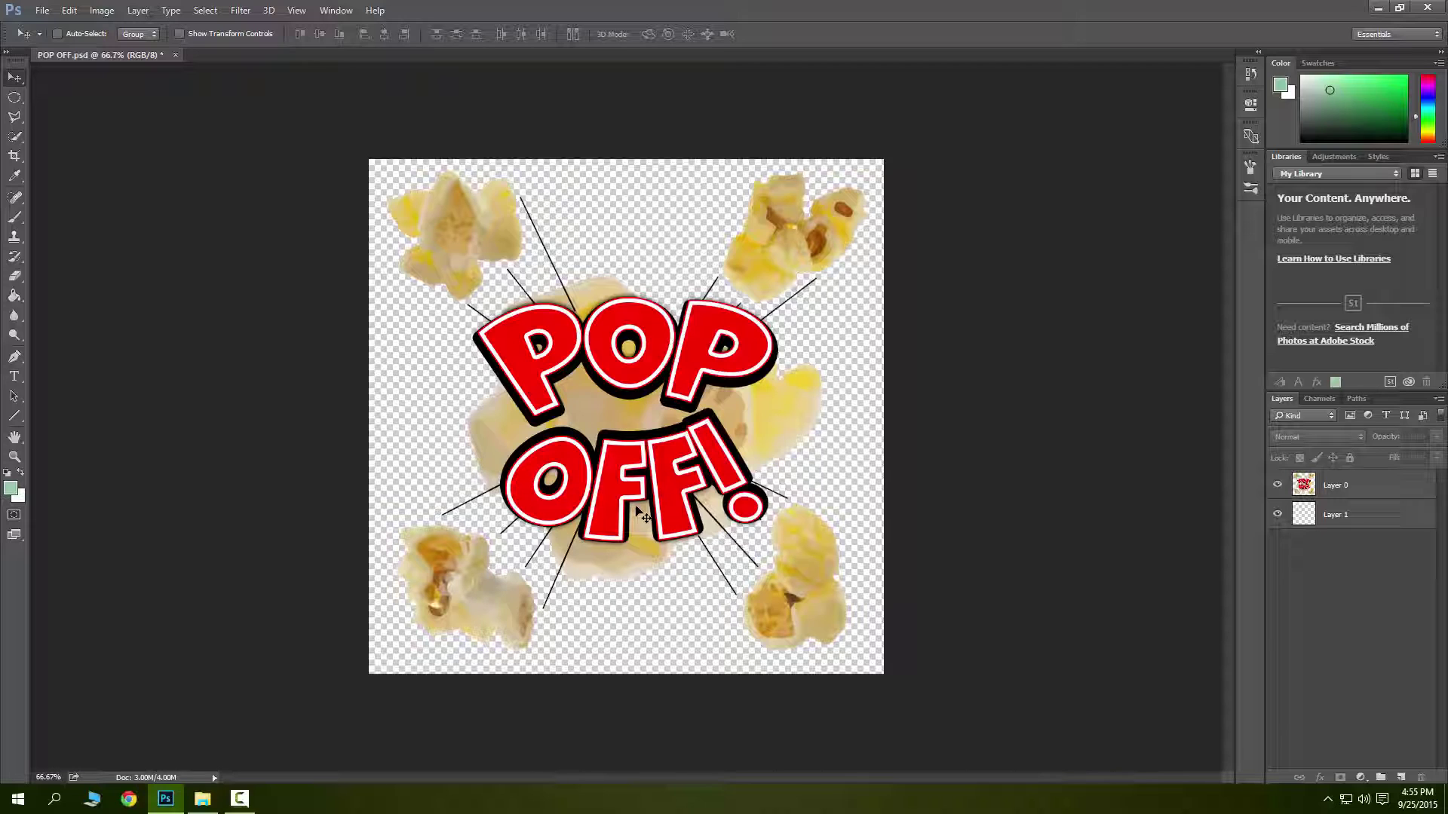
Select Layer 0, dismiss its options menu without changes, then select Layer 1.
left_click(1395, 494)
right_click(1377, 494)
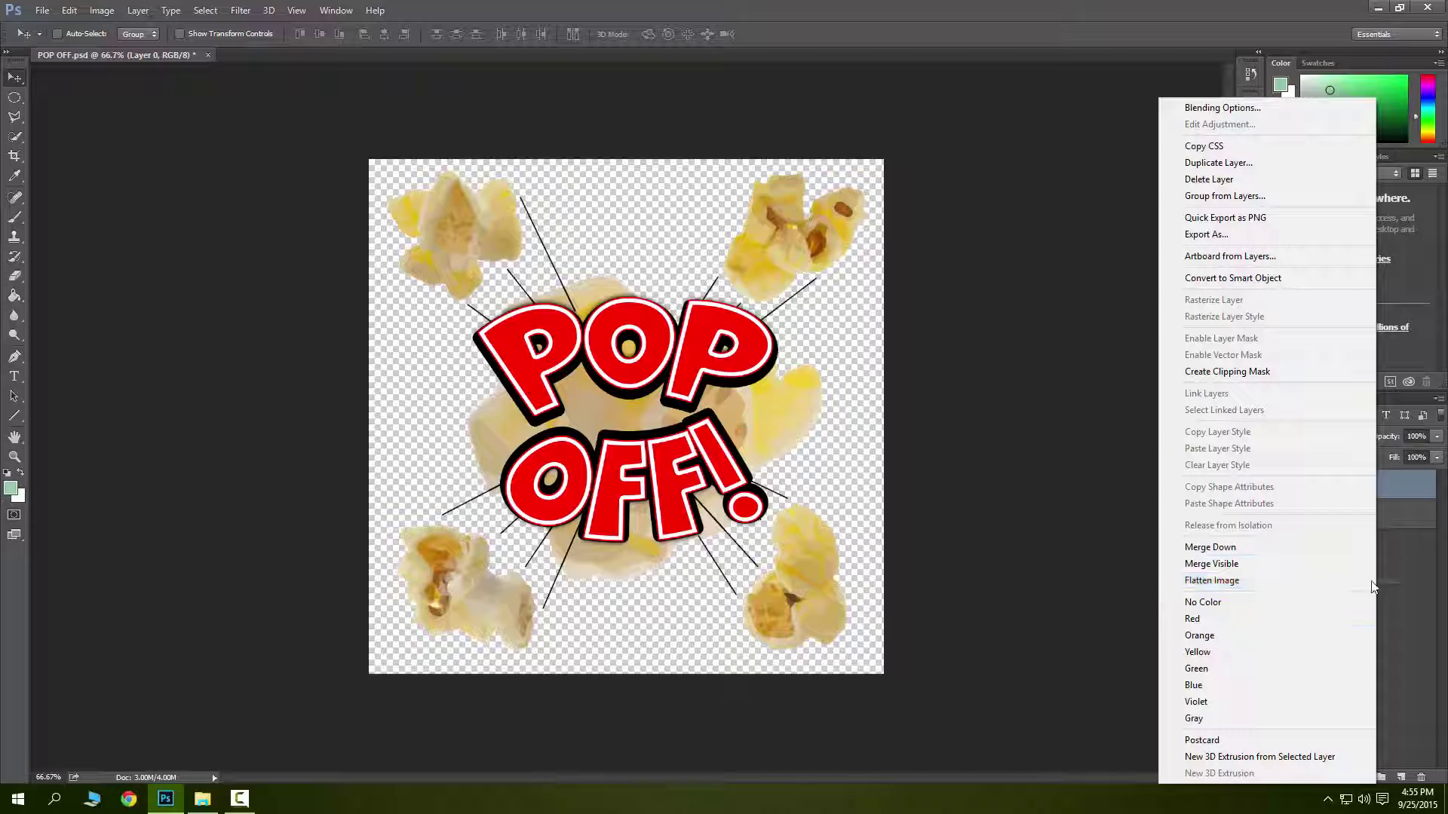
left_click(1405, 652)
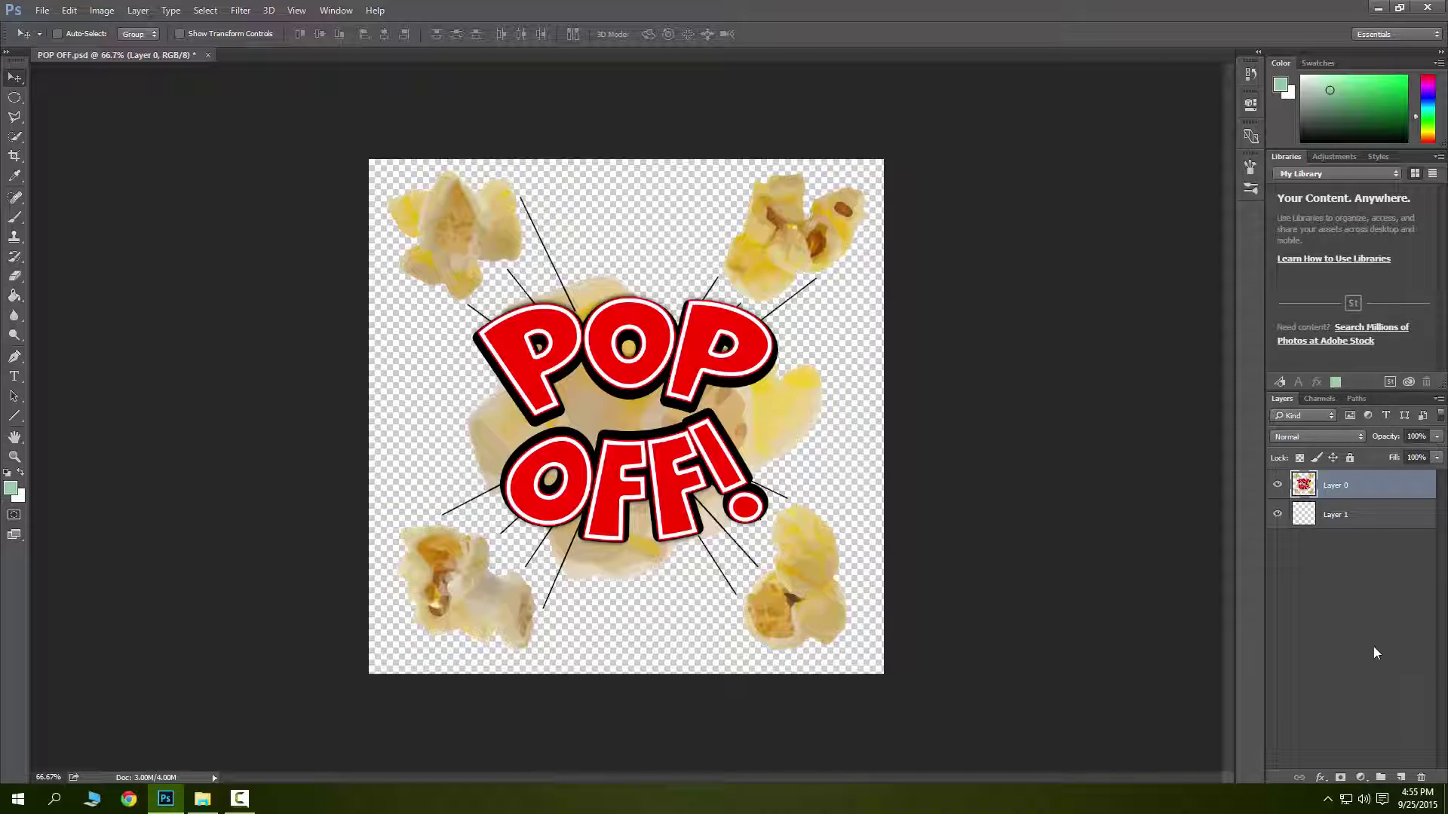
left_click(1339, 519)
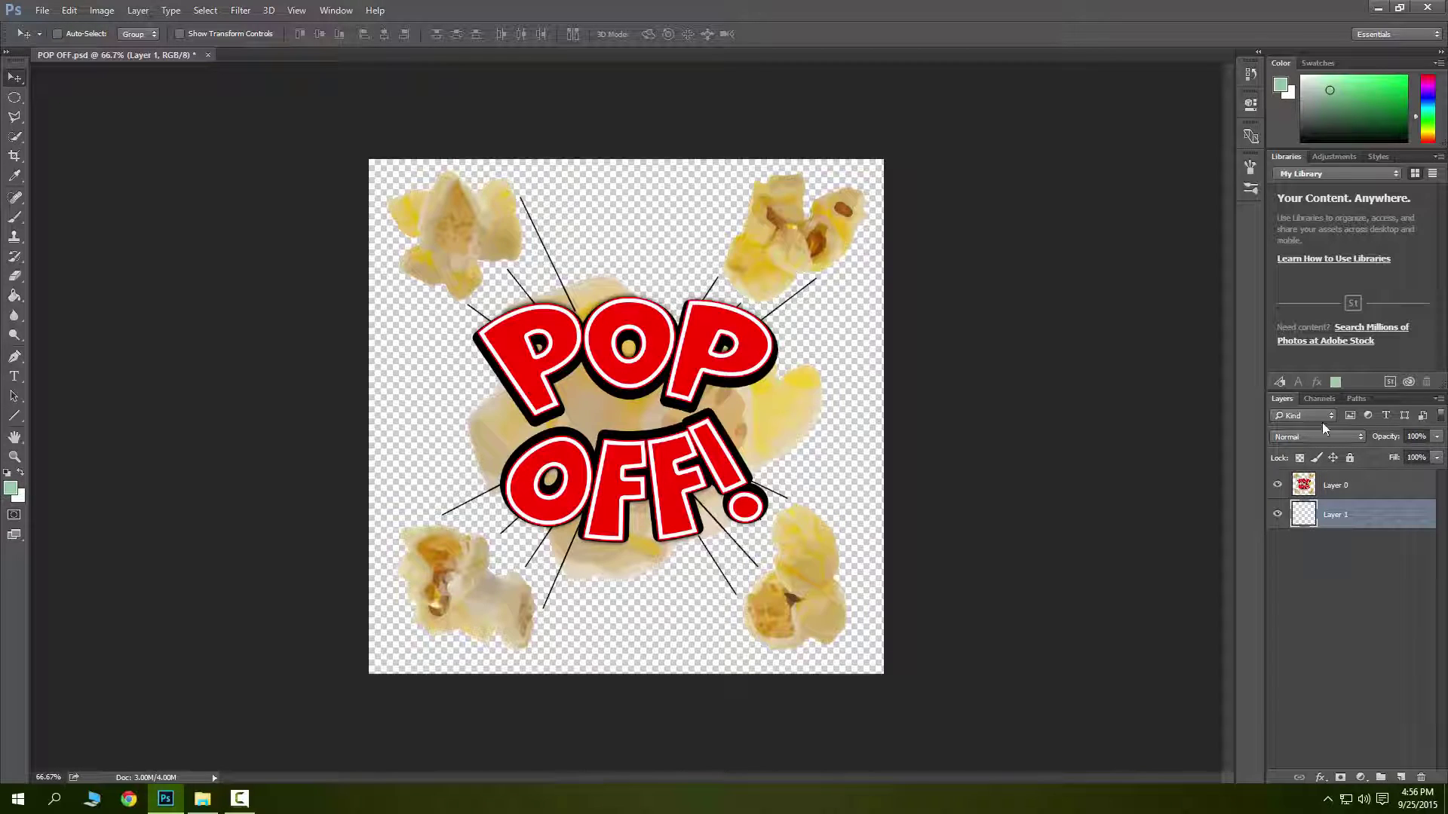
Load Layer 0's POP OFF! artwork outline as a selection and show the channel list.
left_click(1317, 399)
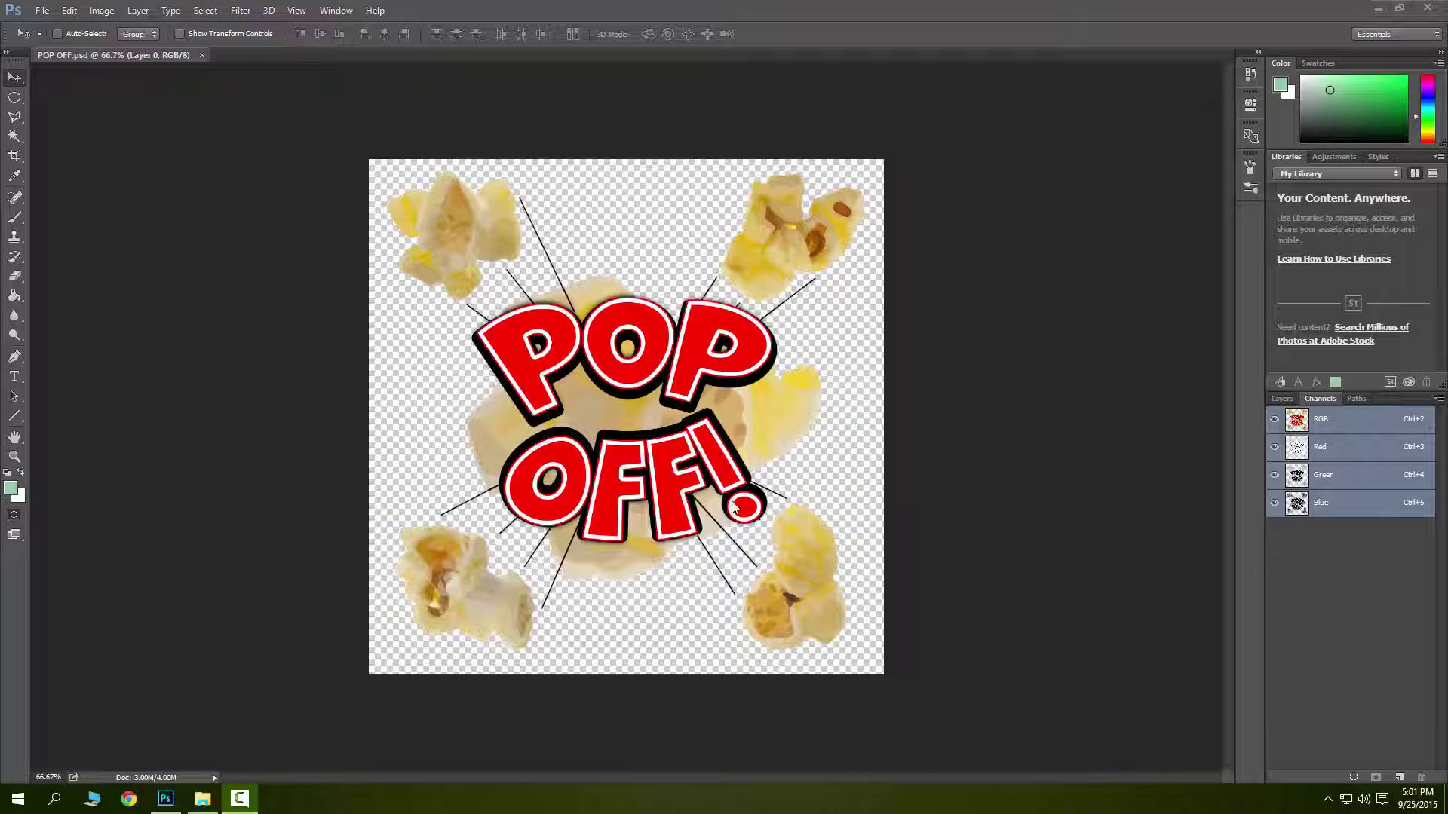
left_click(1282, 398)
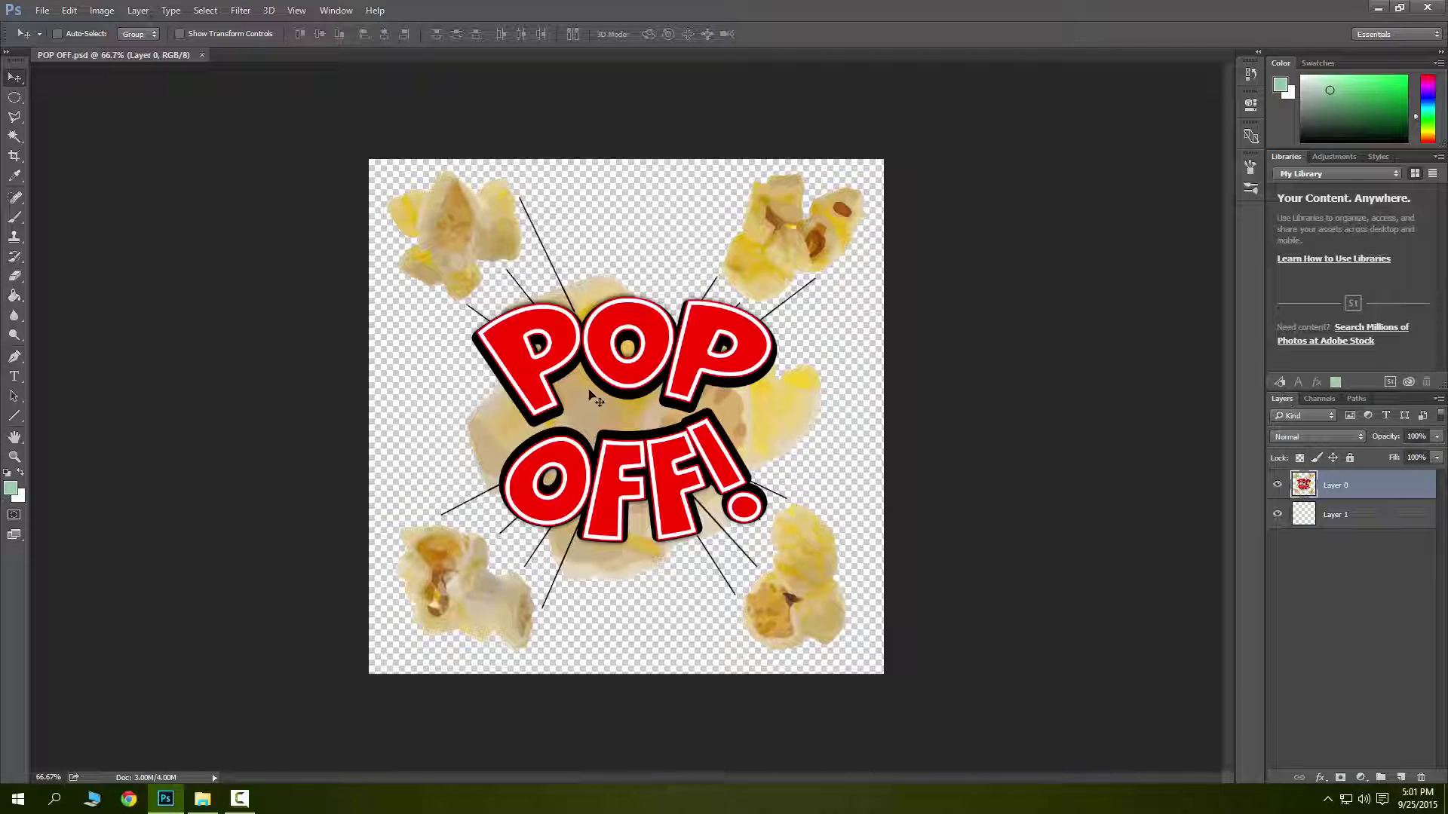
key("ctrl+a")
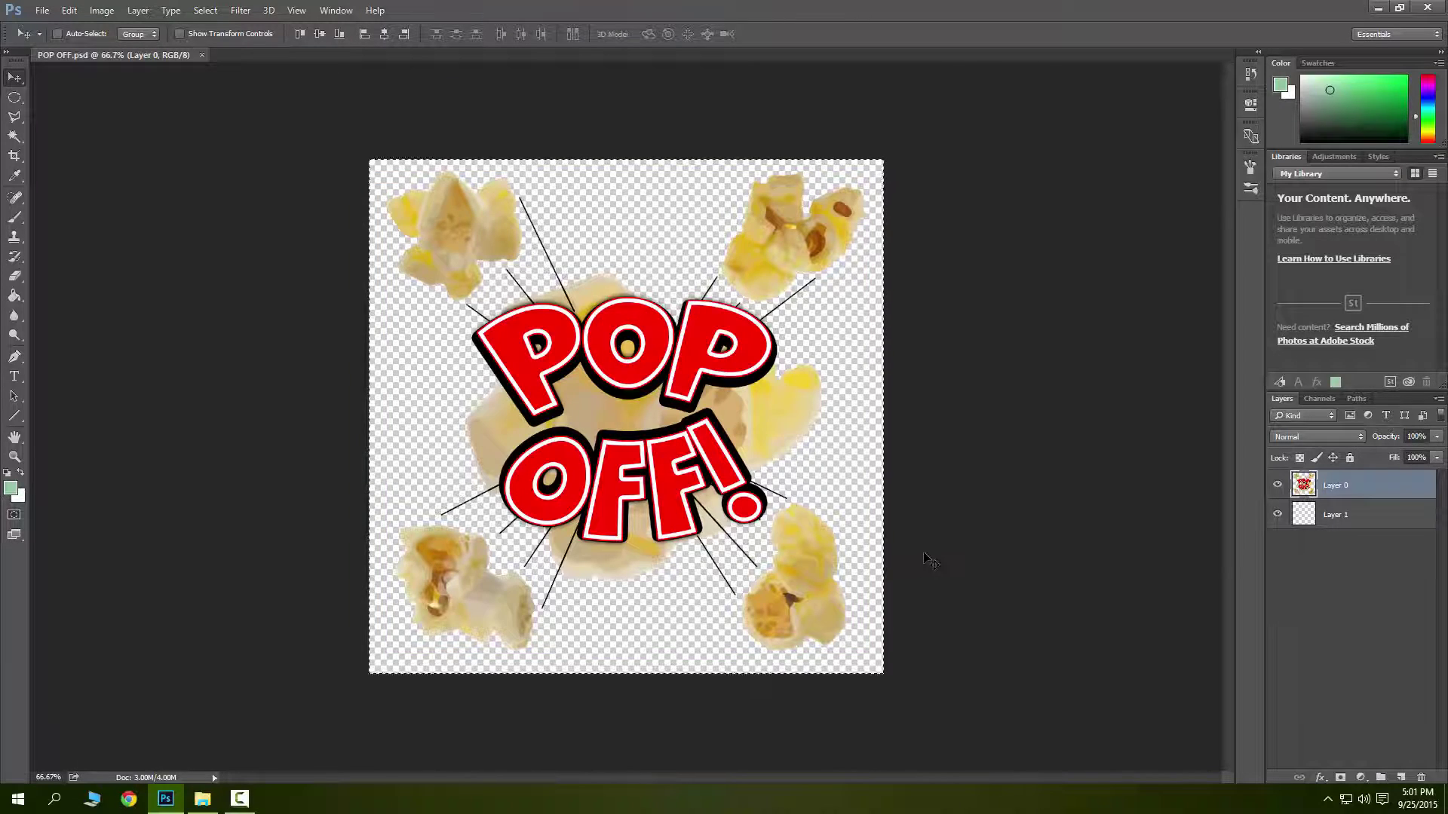
key("Right")
key("Left")
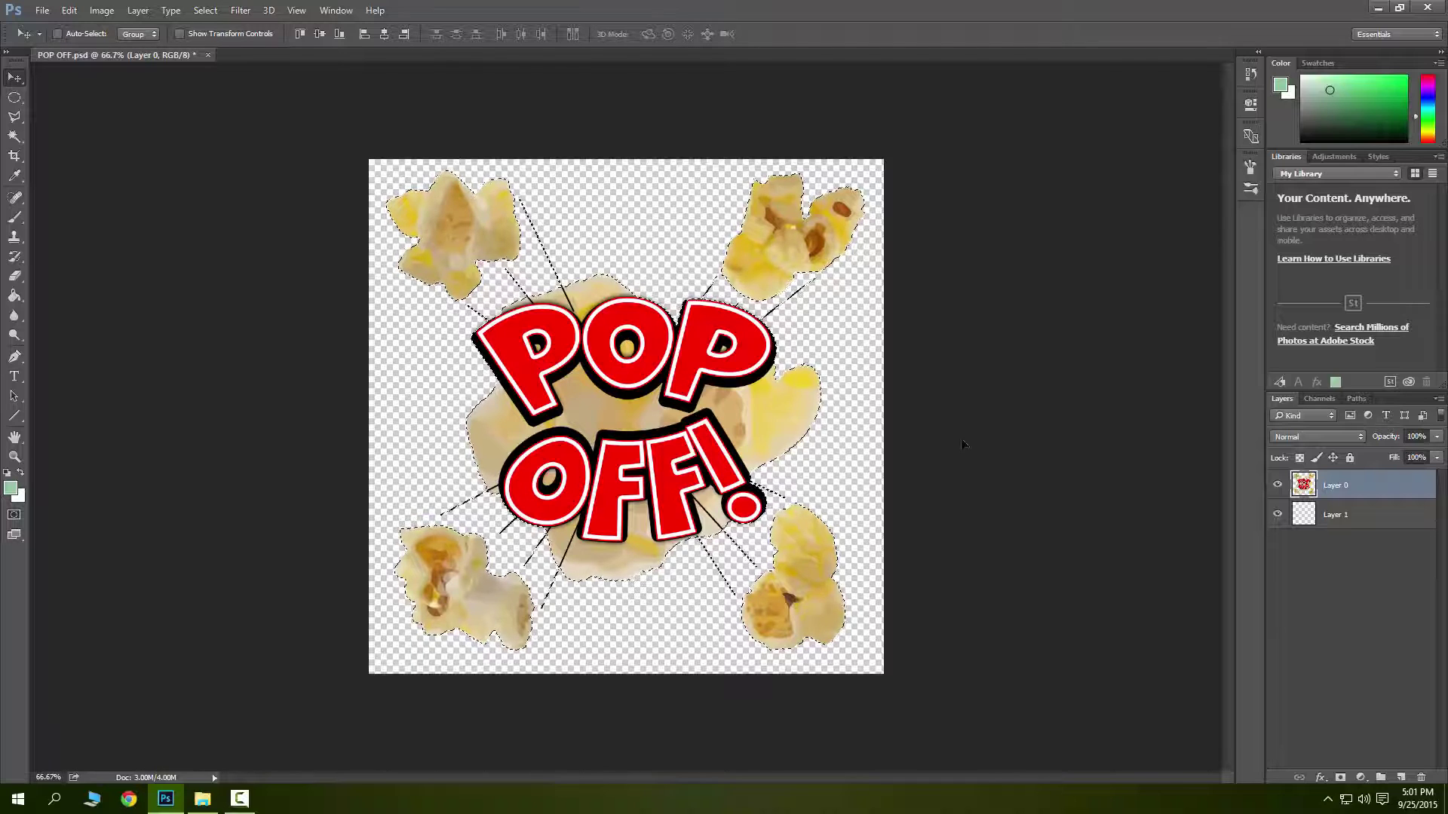
left_click(1327, 402)
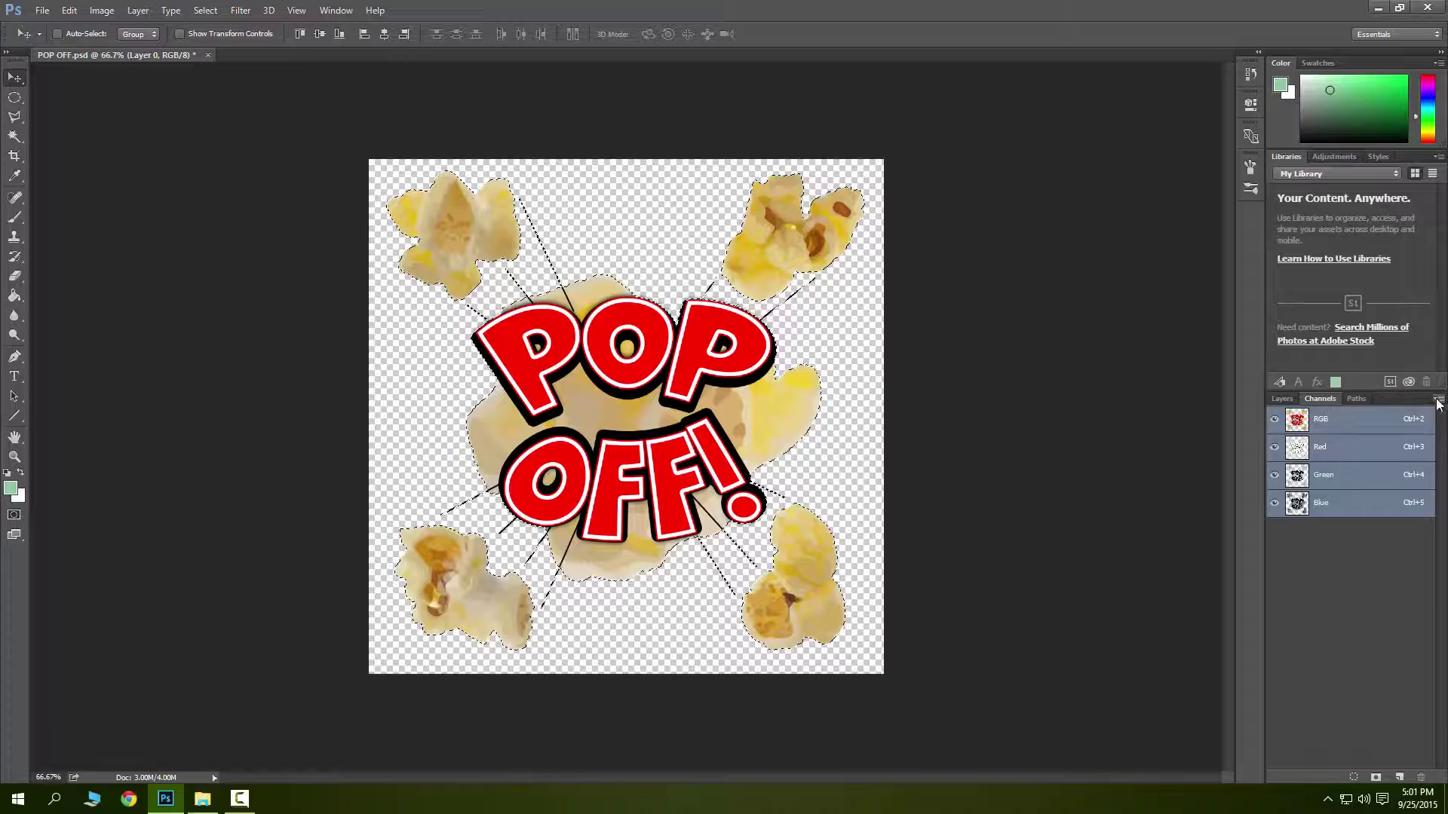
Add a new channel named Alpha 1 from the Channels panel menu.
left_click(1438, 402)
left_click(1353, 411)
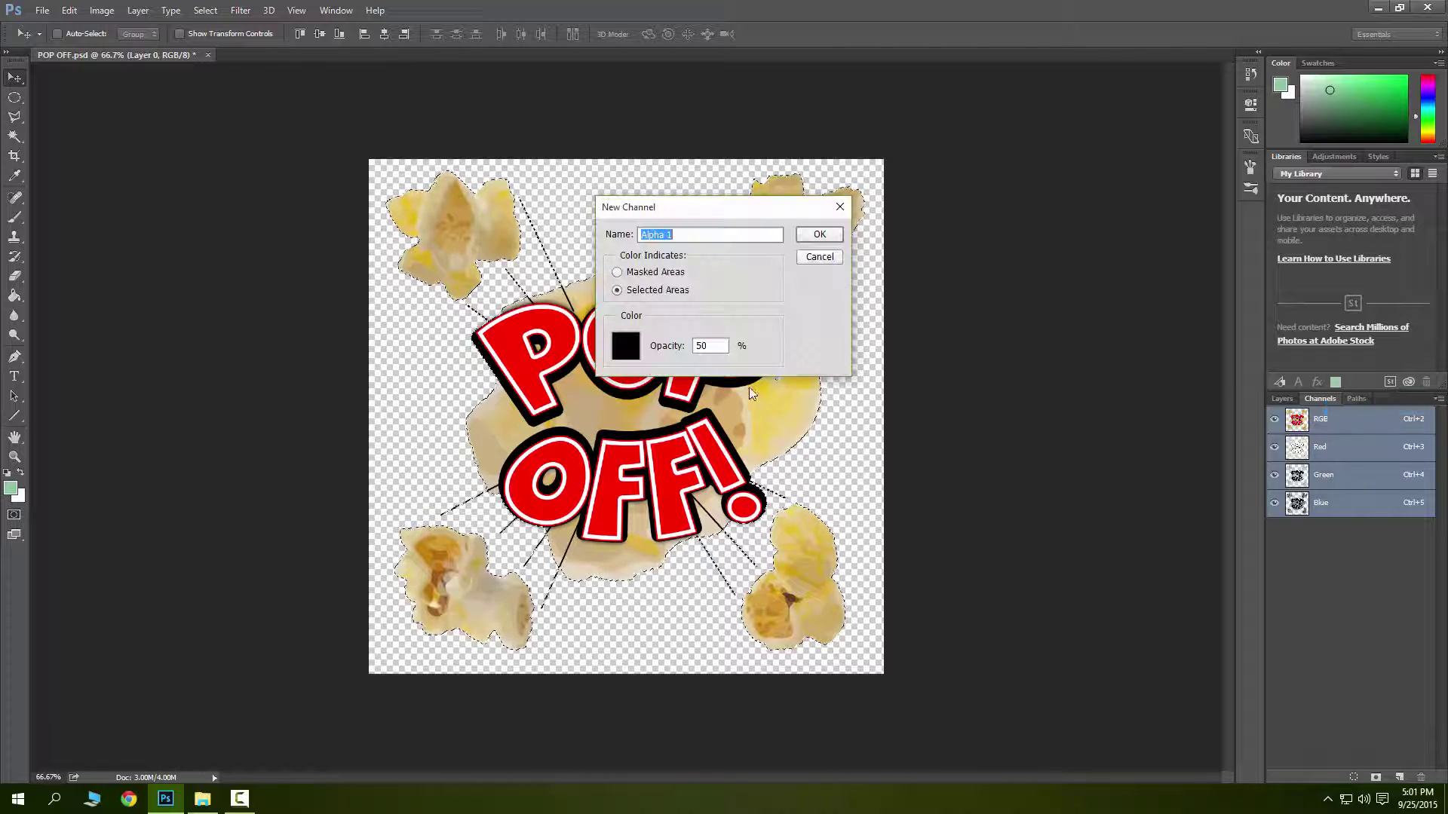
left_click_drag(730, 211, 709, 239)
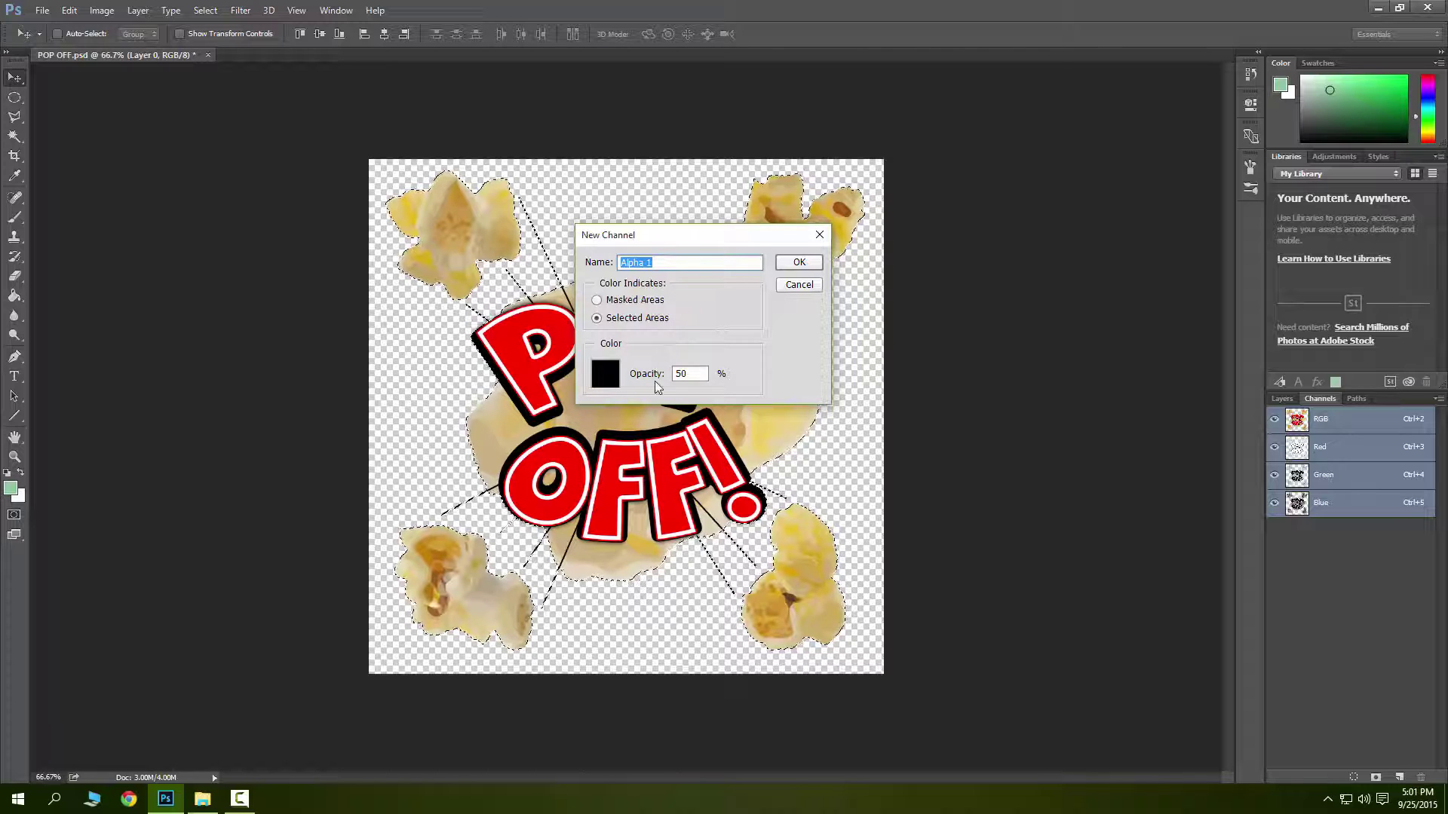
left_click(817, 264)
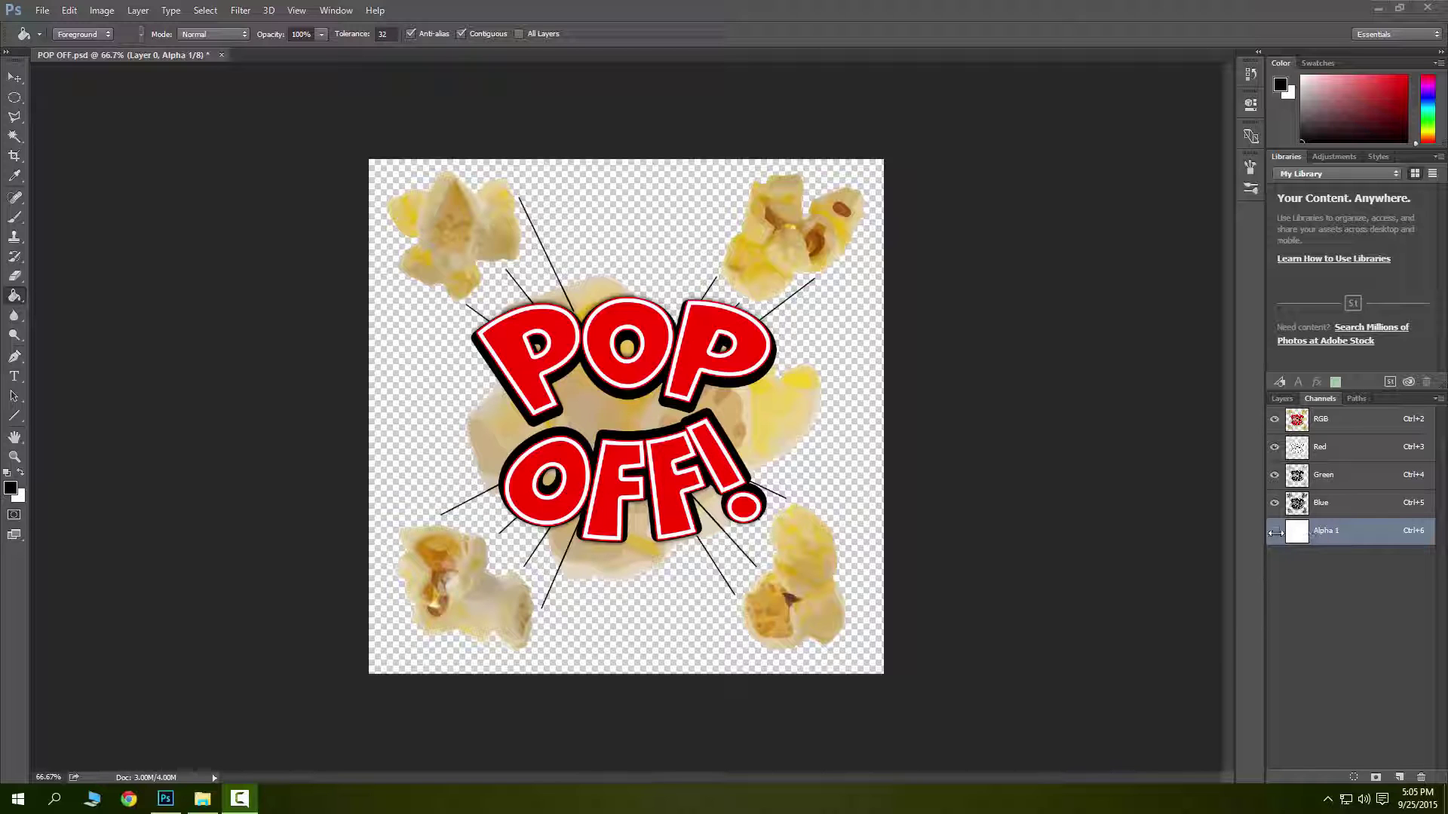
View the Alpha 1 channel alone with the RGB colour channels hidden.
left_click(1275, 532)
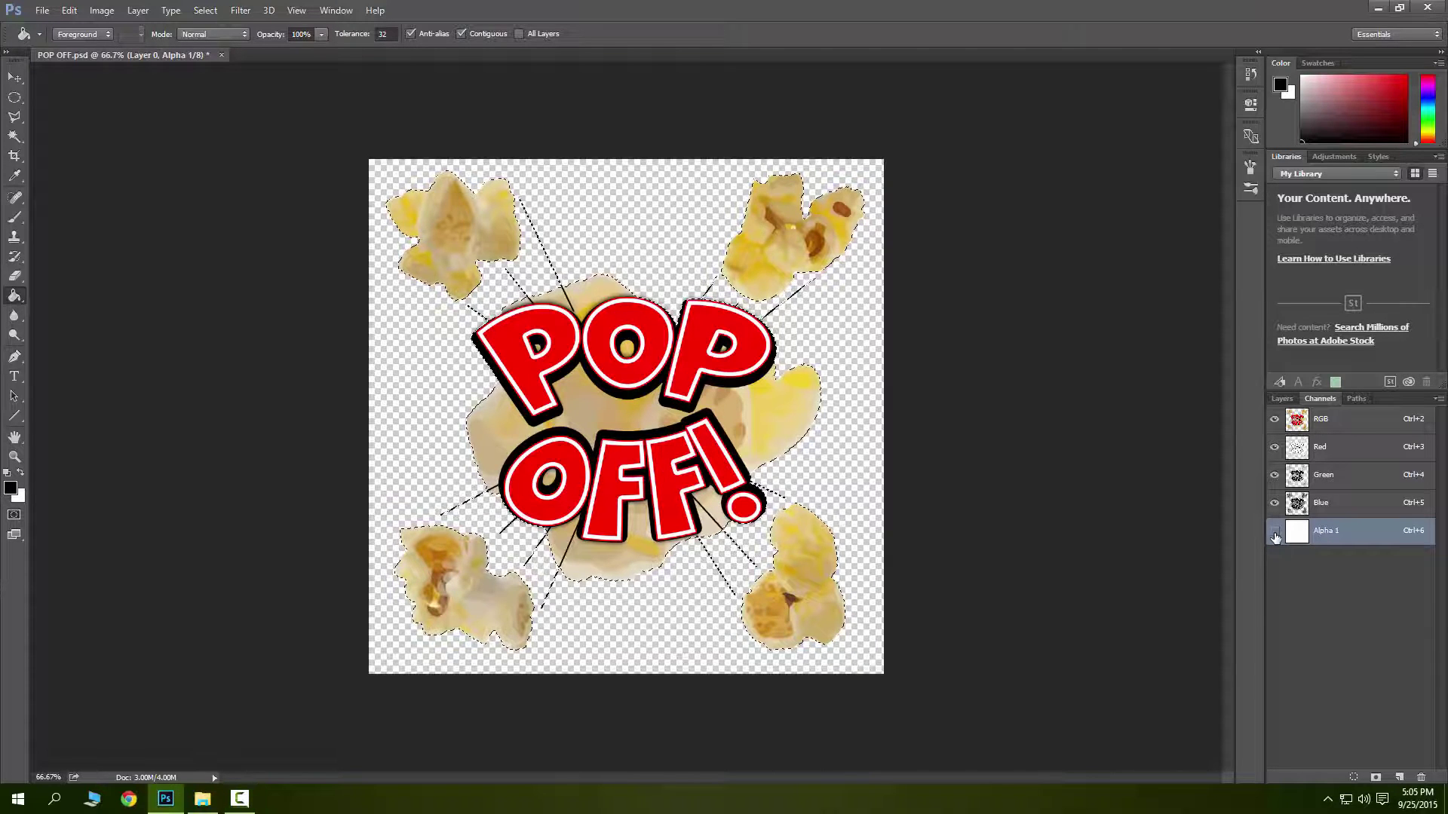
left_click(1275, 423)
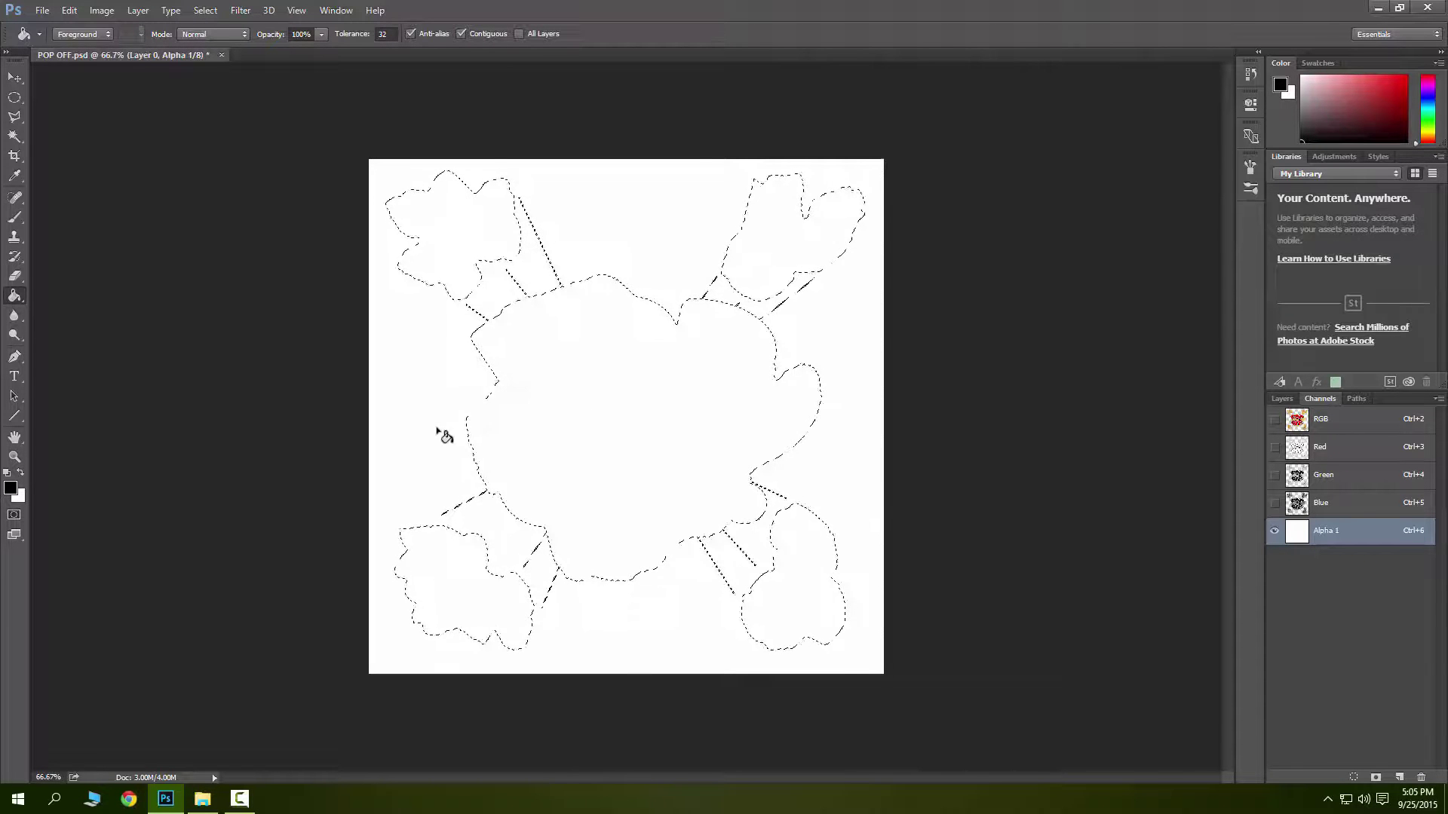
left_click(1281, 399)
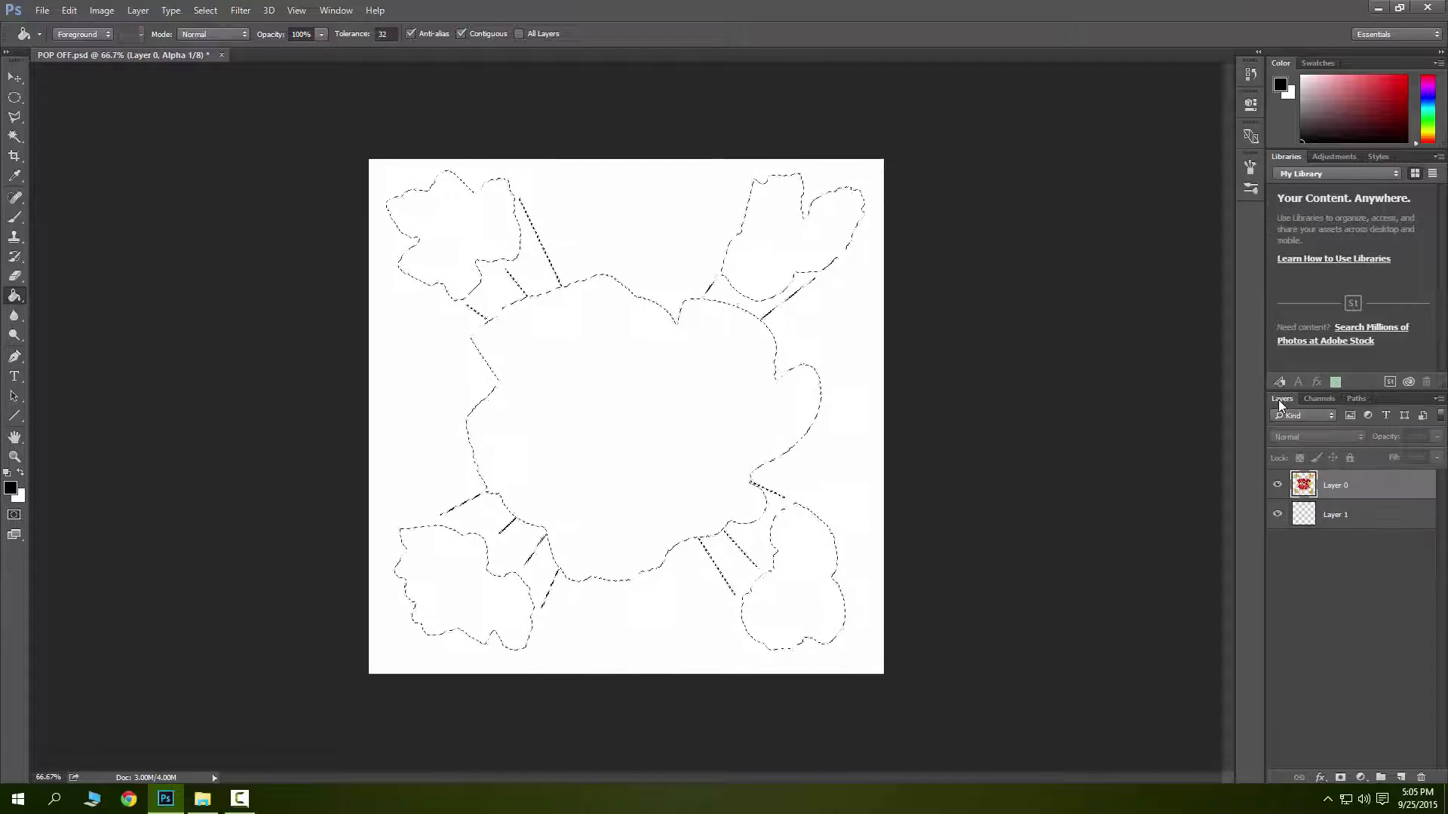
Invert the selection with Elliptical Marquee's Select Inverse and Paint Bucket the background black.
left_click(14, 118)
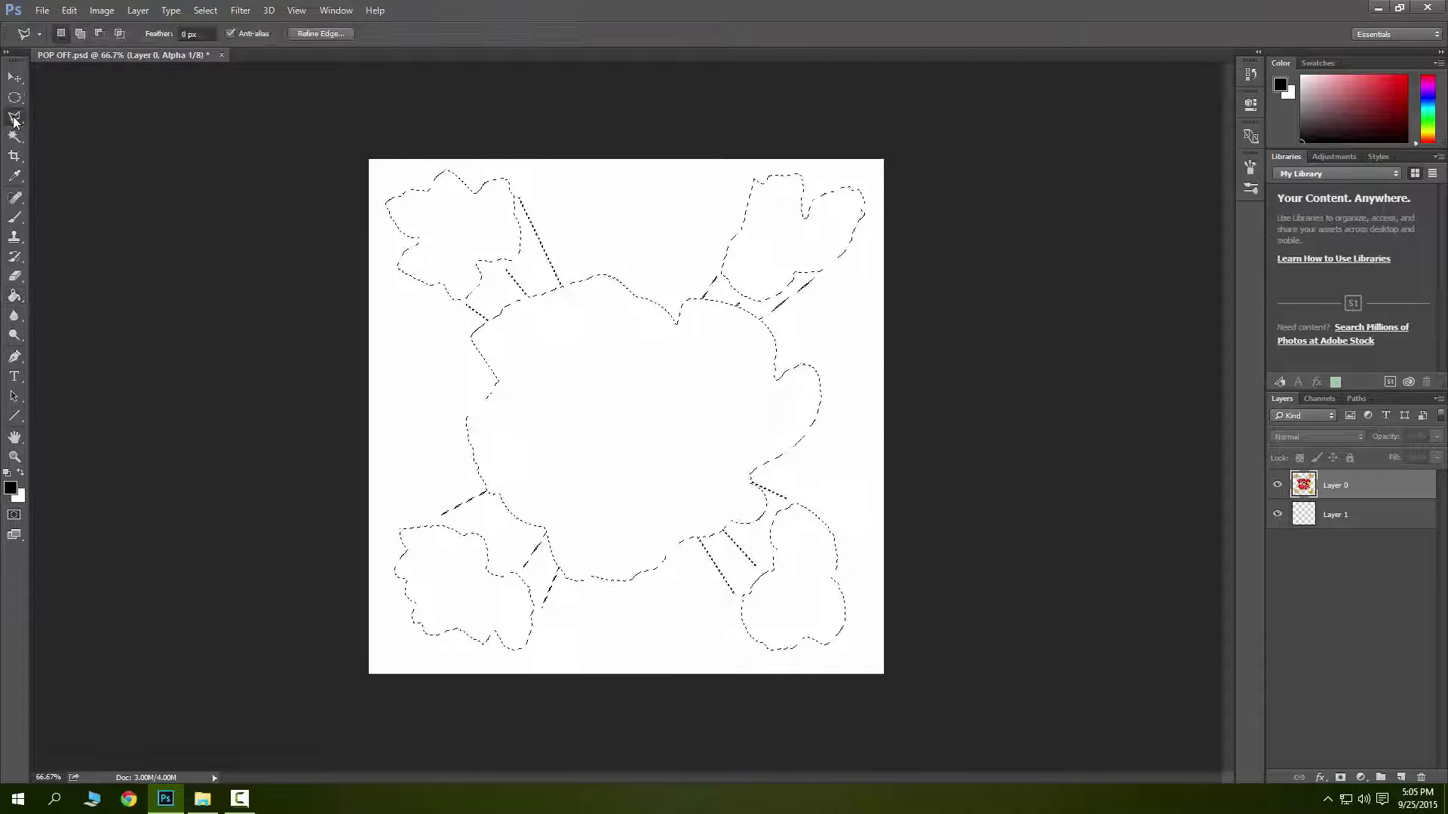
left_click(14, 97)
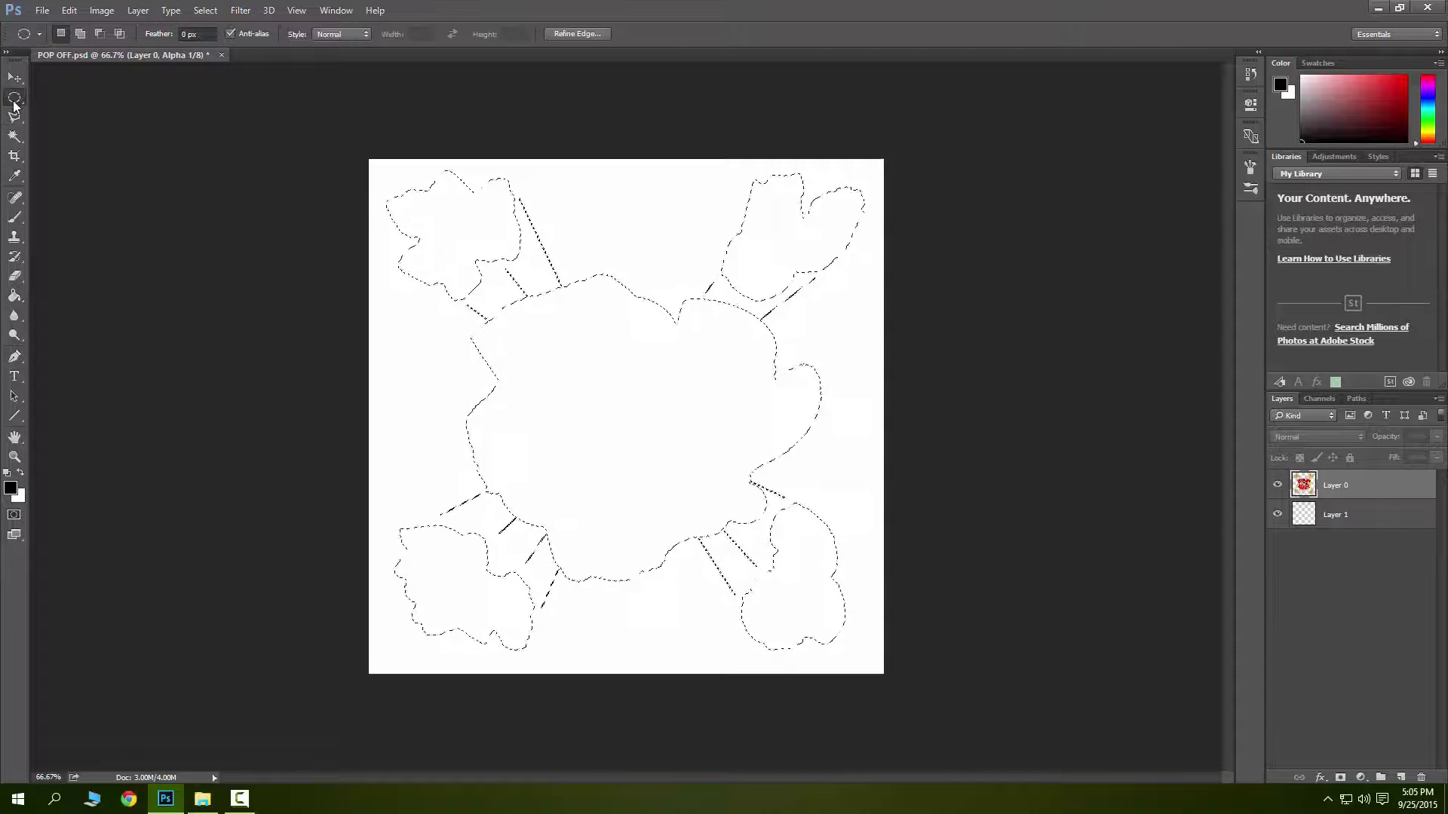
right_click(594, 382)
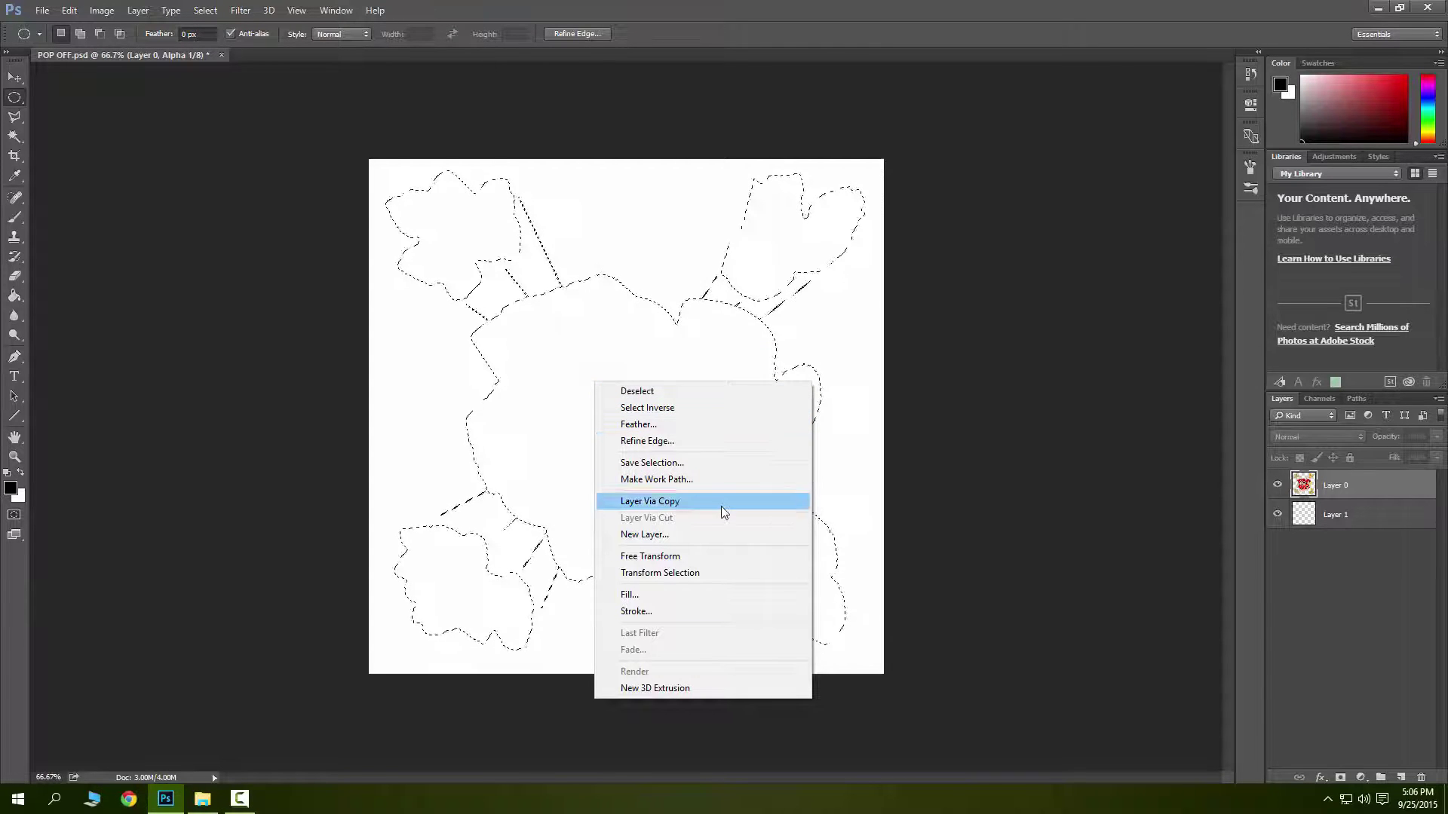
left_click(654, 409)
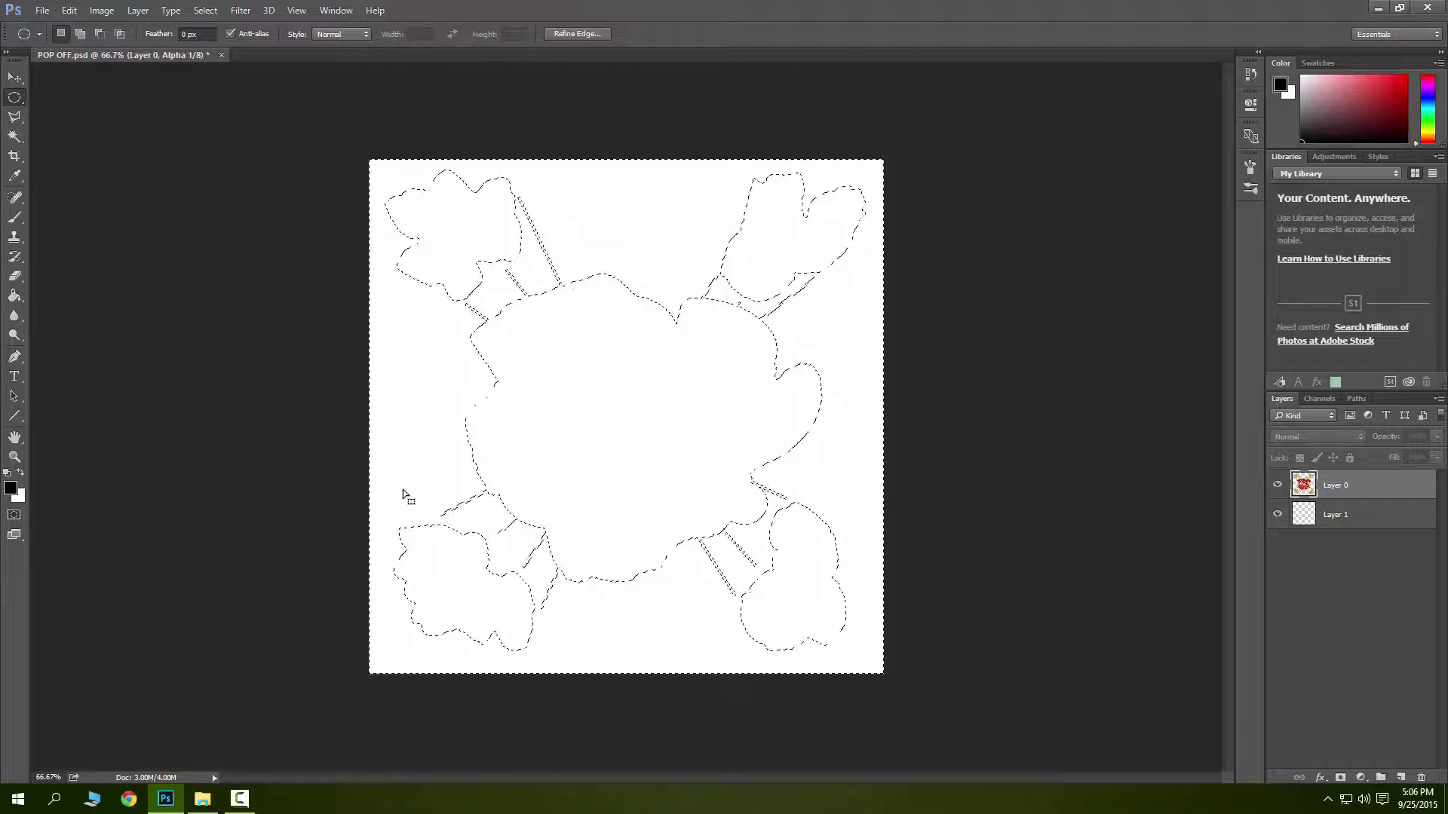
left_click(17, 297)
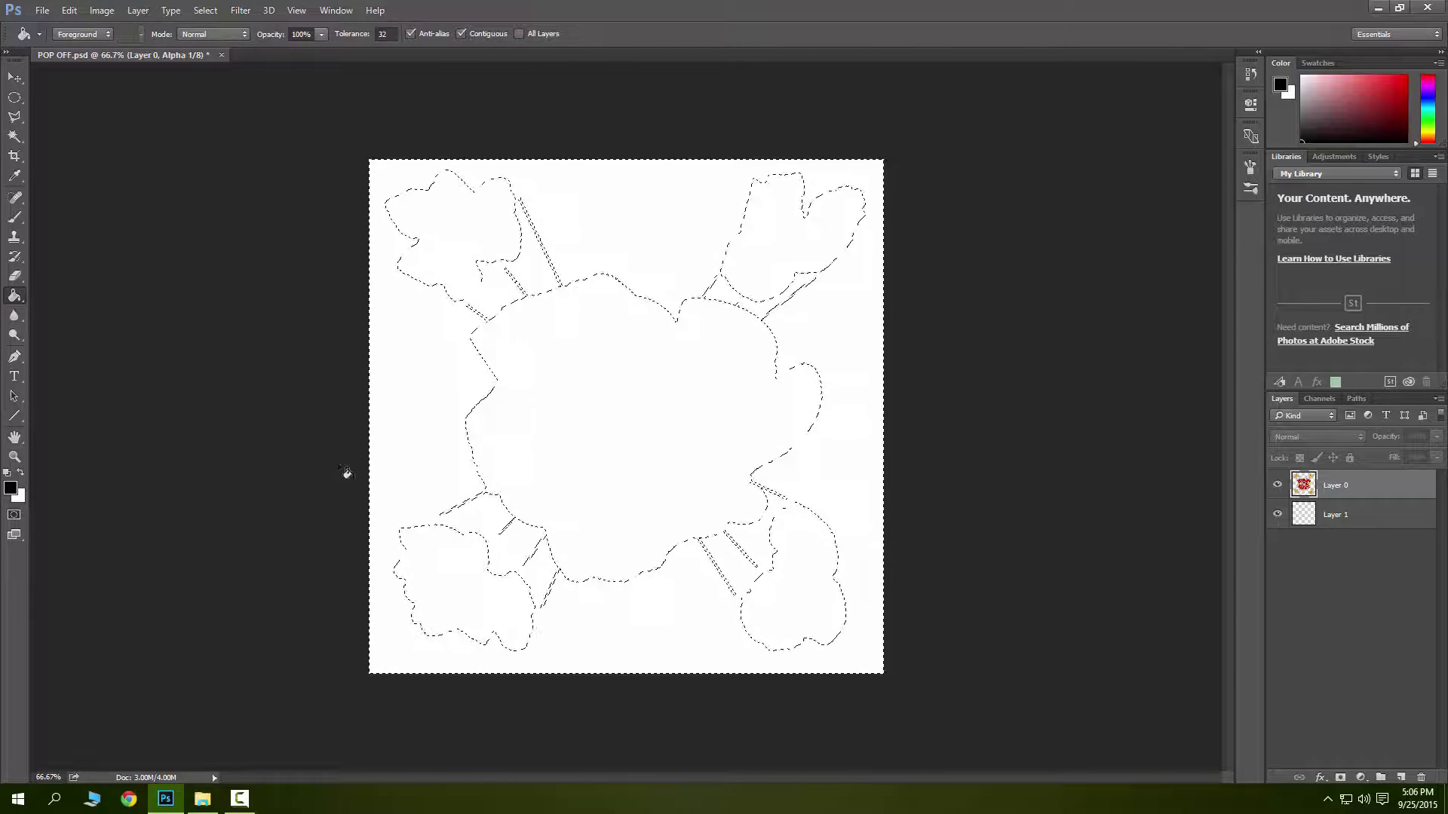
left_click(412, 465)
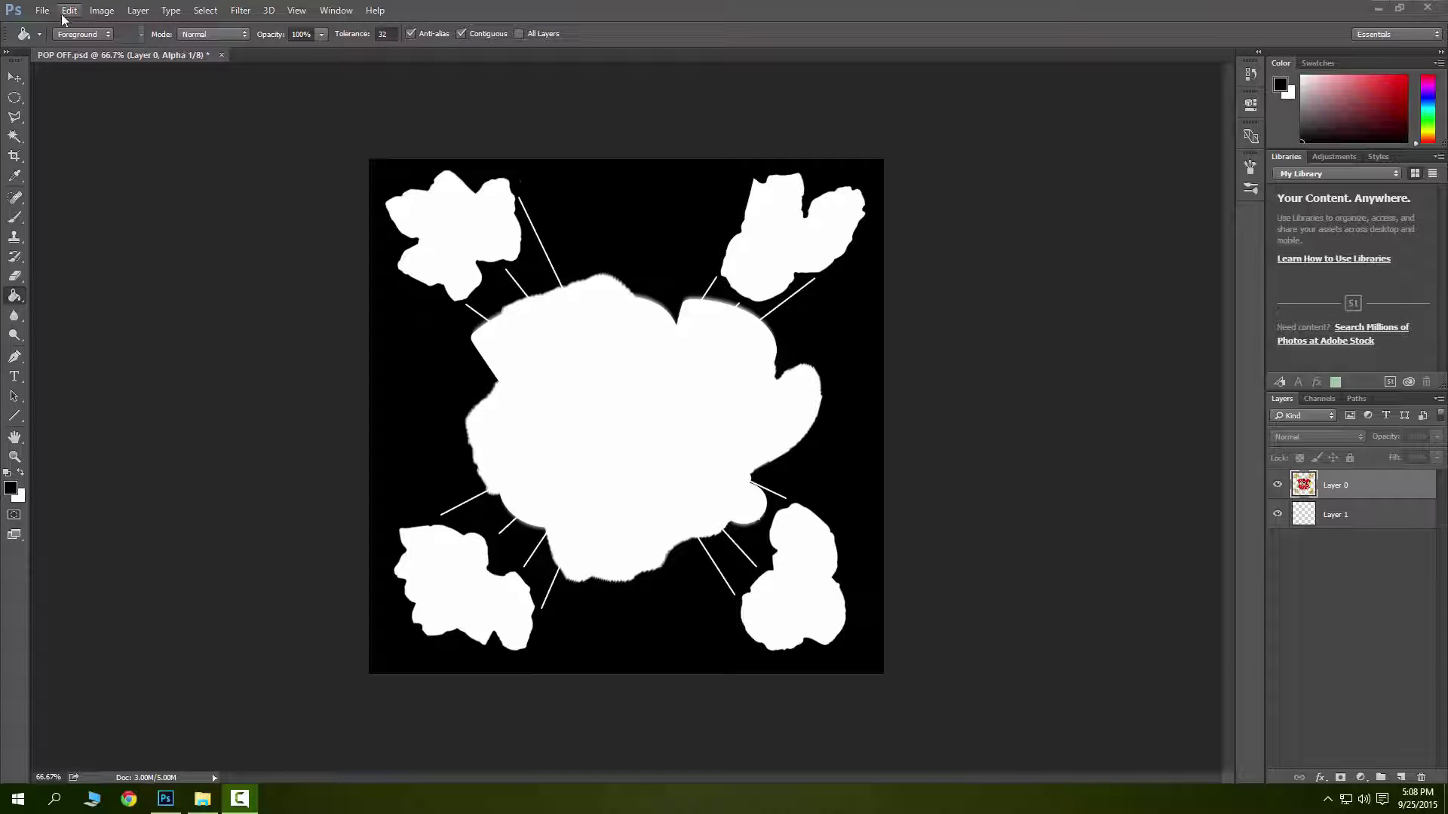
Save the image as POP OFF in Targa format, confirming the Targa options.
left_click(42, 11)
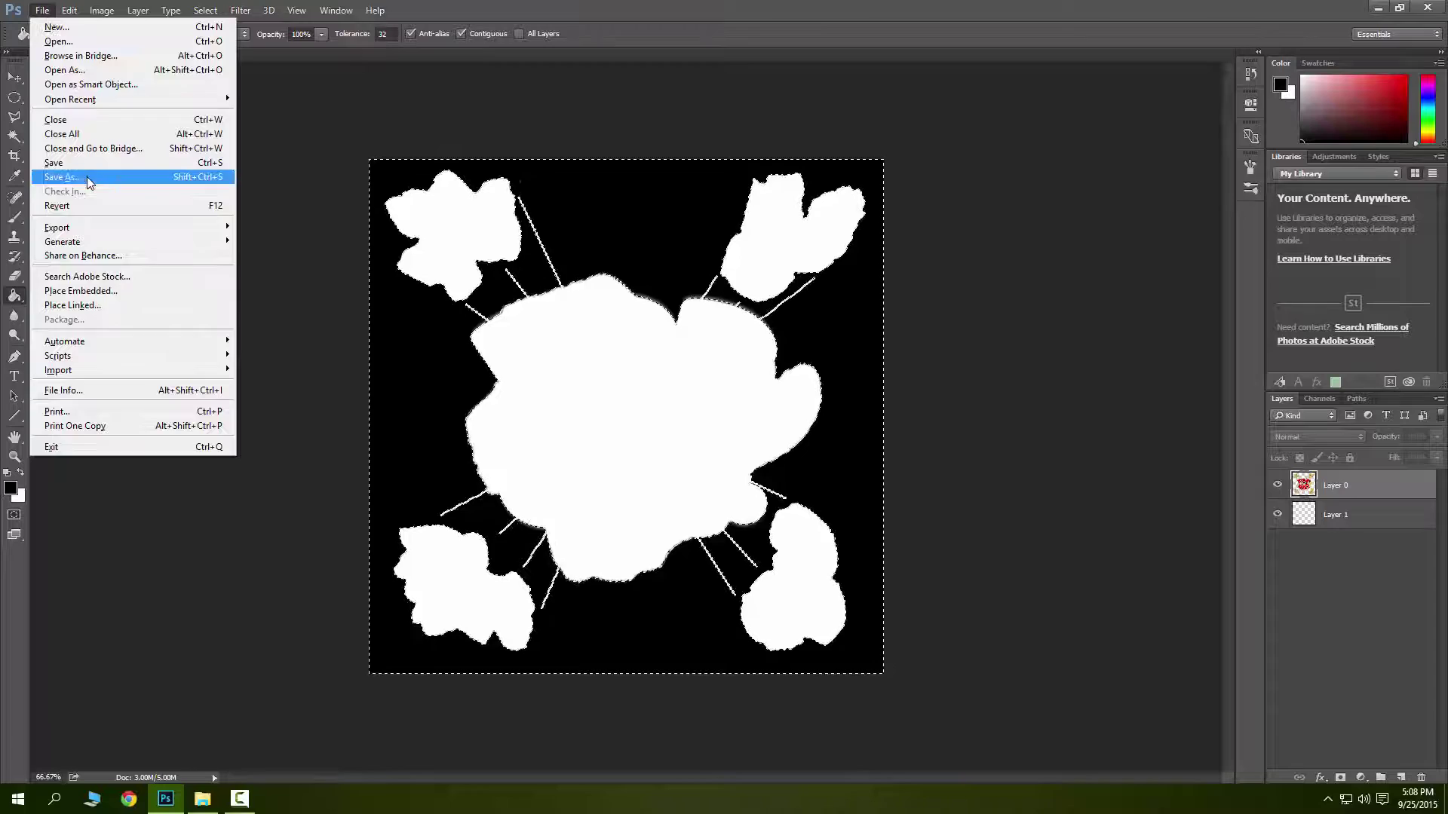
left_click(61, 176)
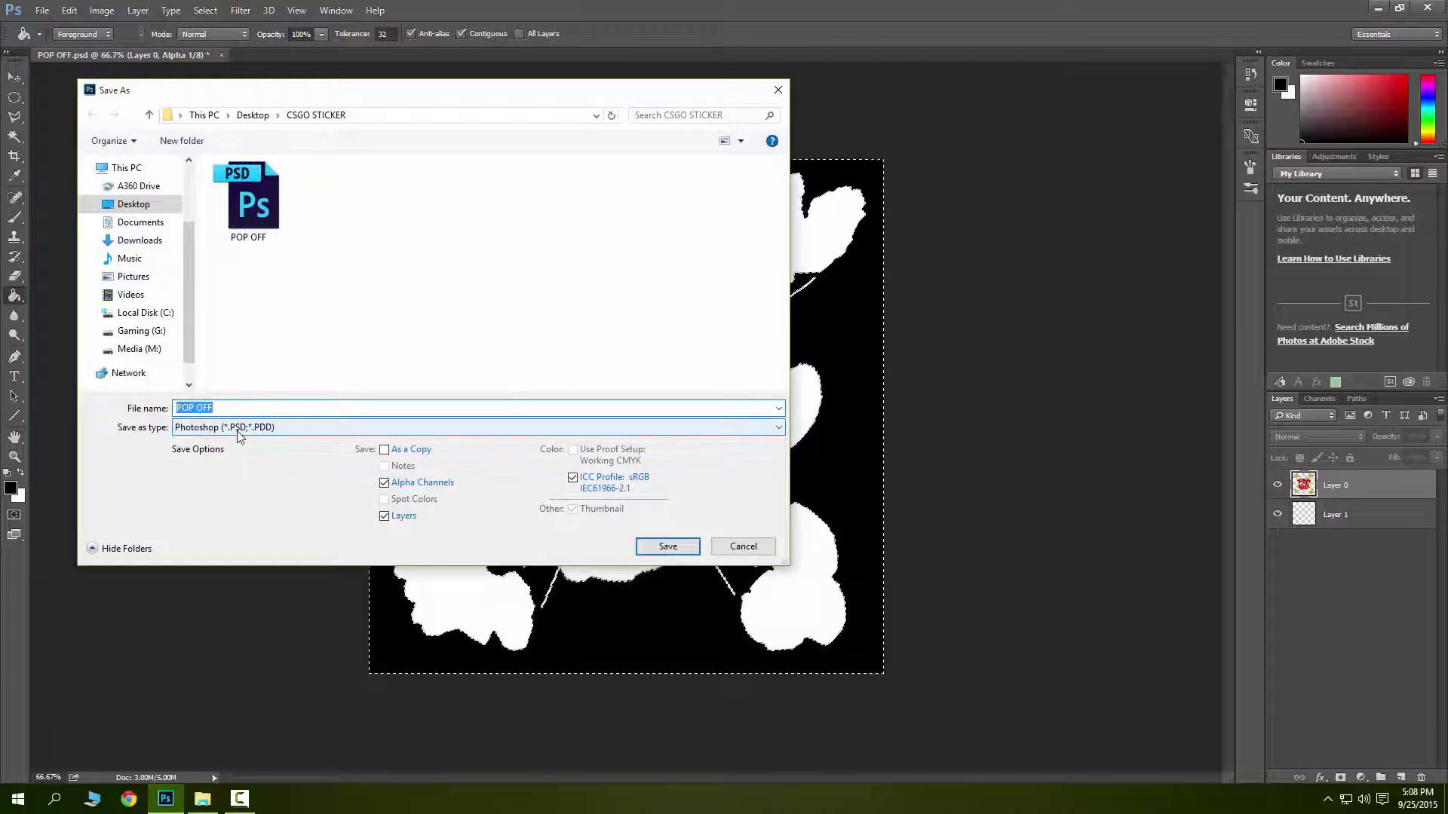
left_click(238, 430)
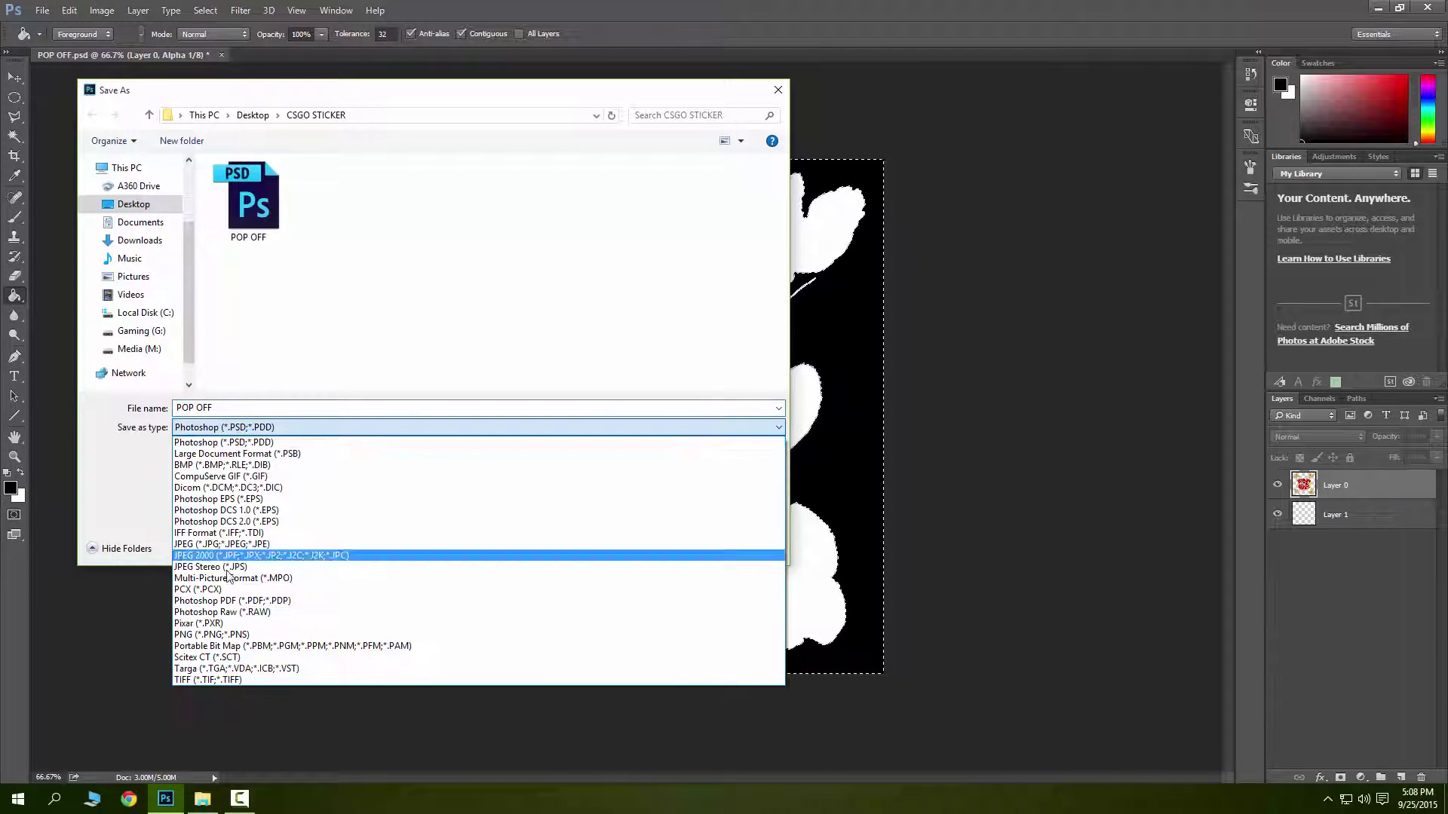
left_click(215, 670)
left_click(192, 408)
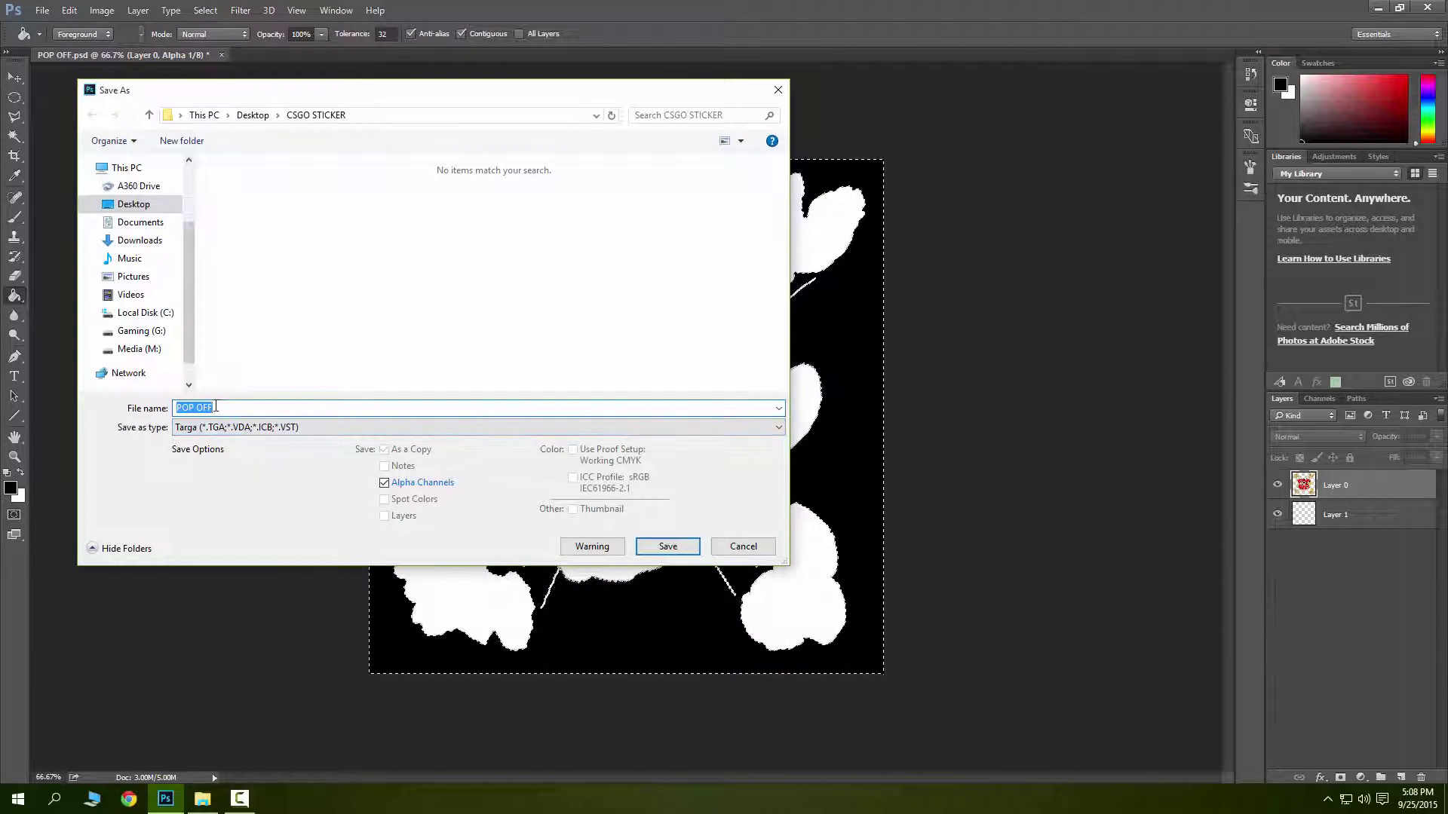
left_click(226, 407)
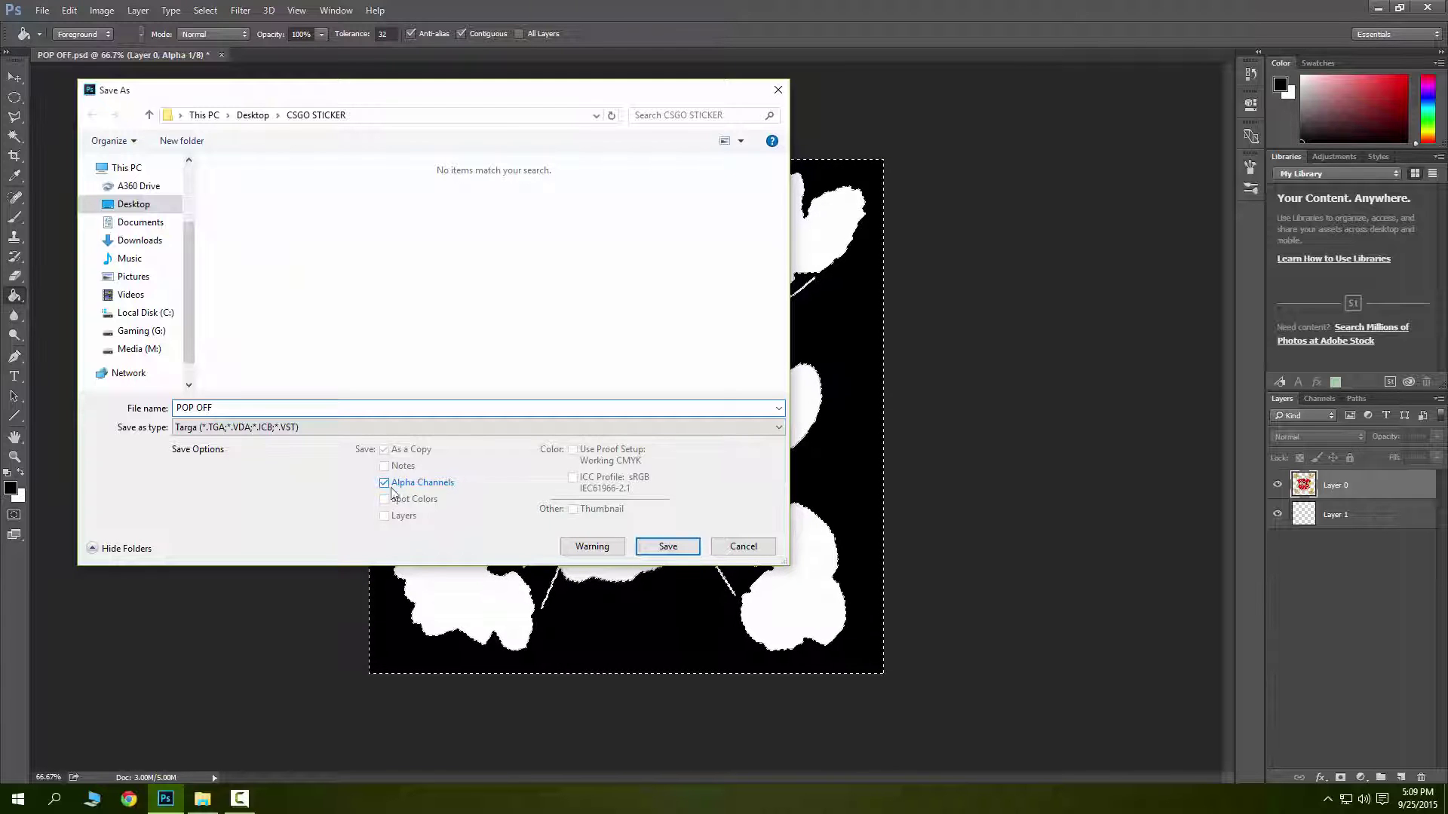
left_click(667, 547)
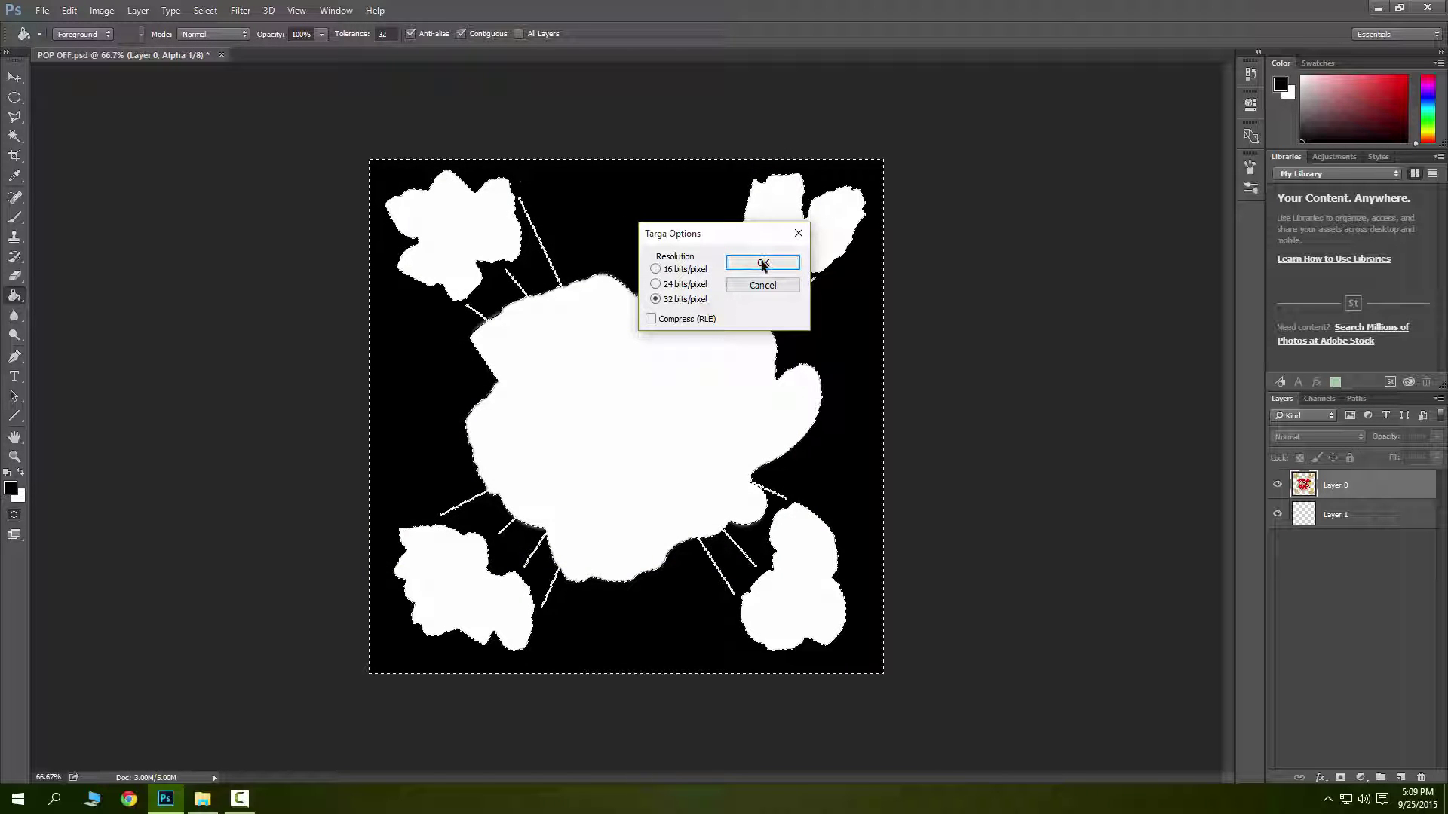
left_click(763, 263)
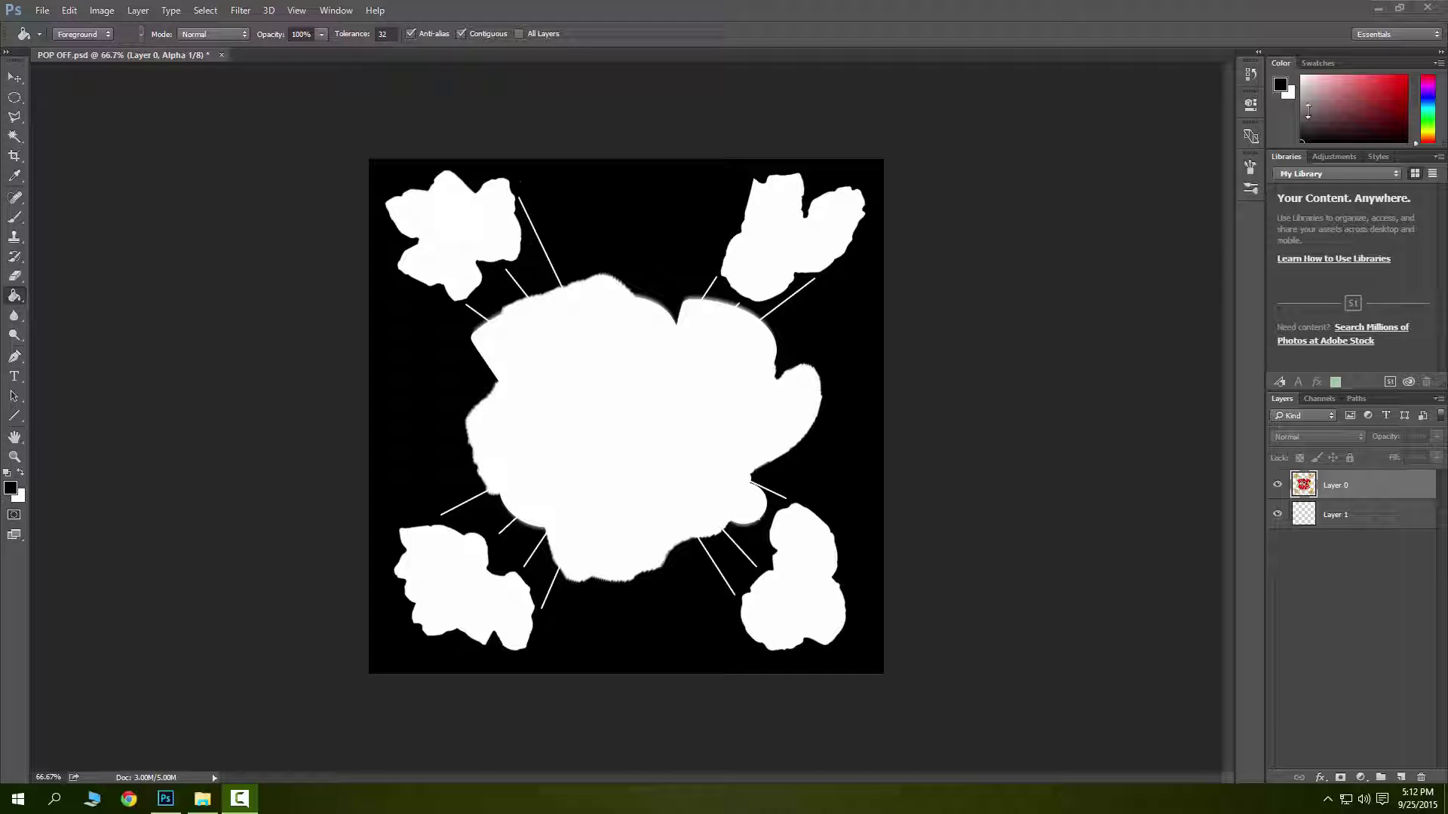
Minimize Photoshop and launch VTFEdit through a Start menu search for 'vt'.
left_click(1375, 10)
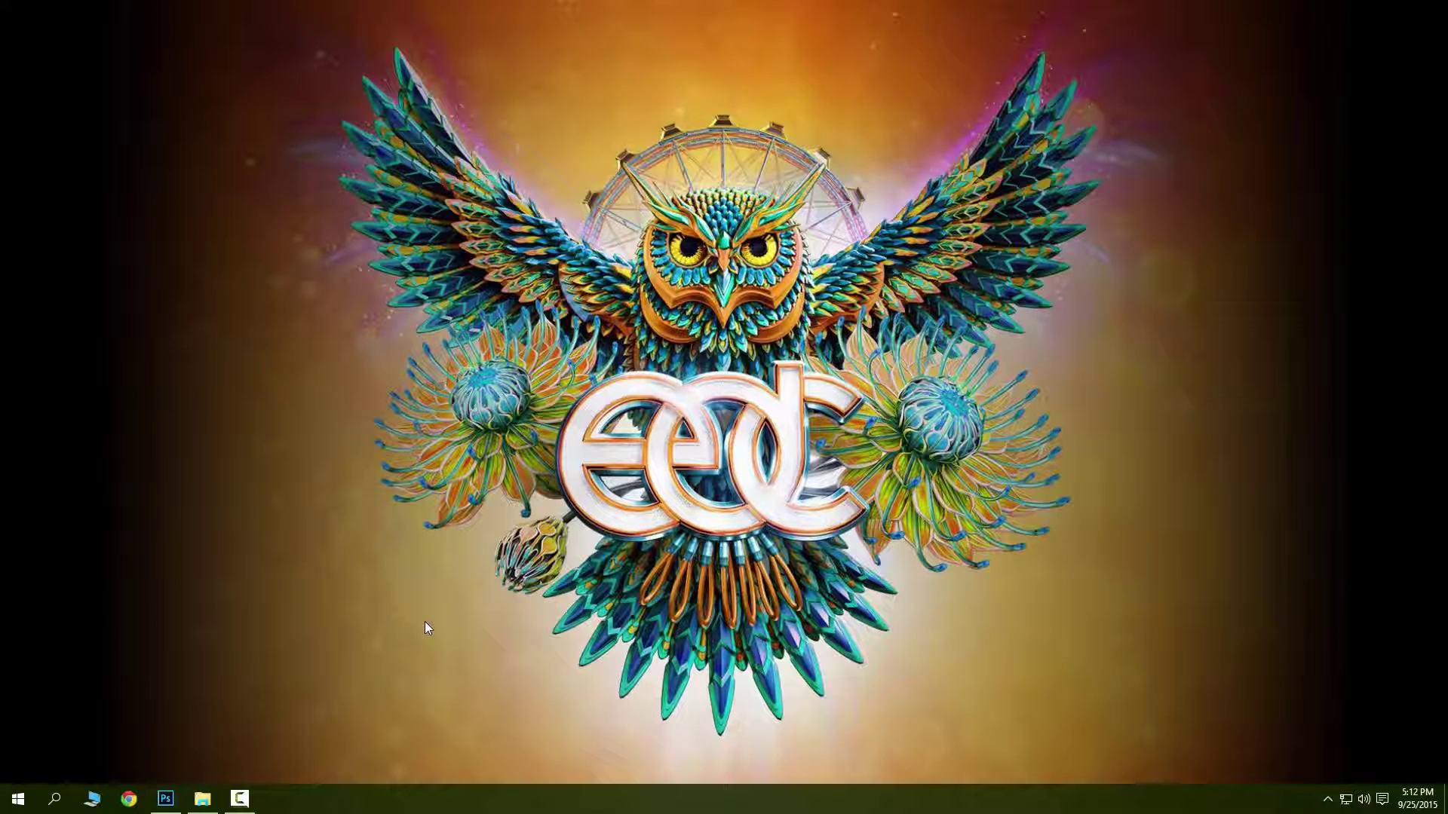
left_click(56, 801)
type("vtf")
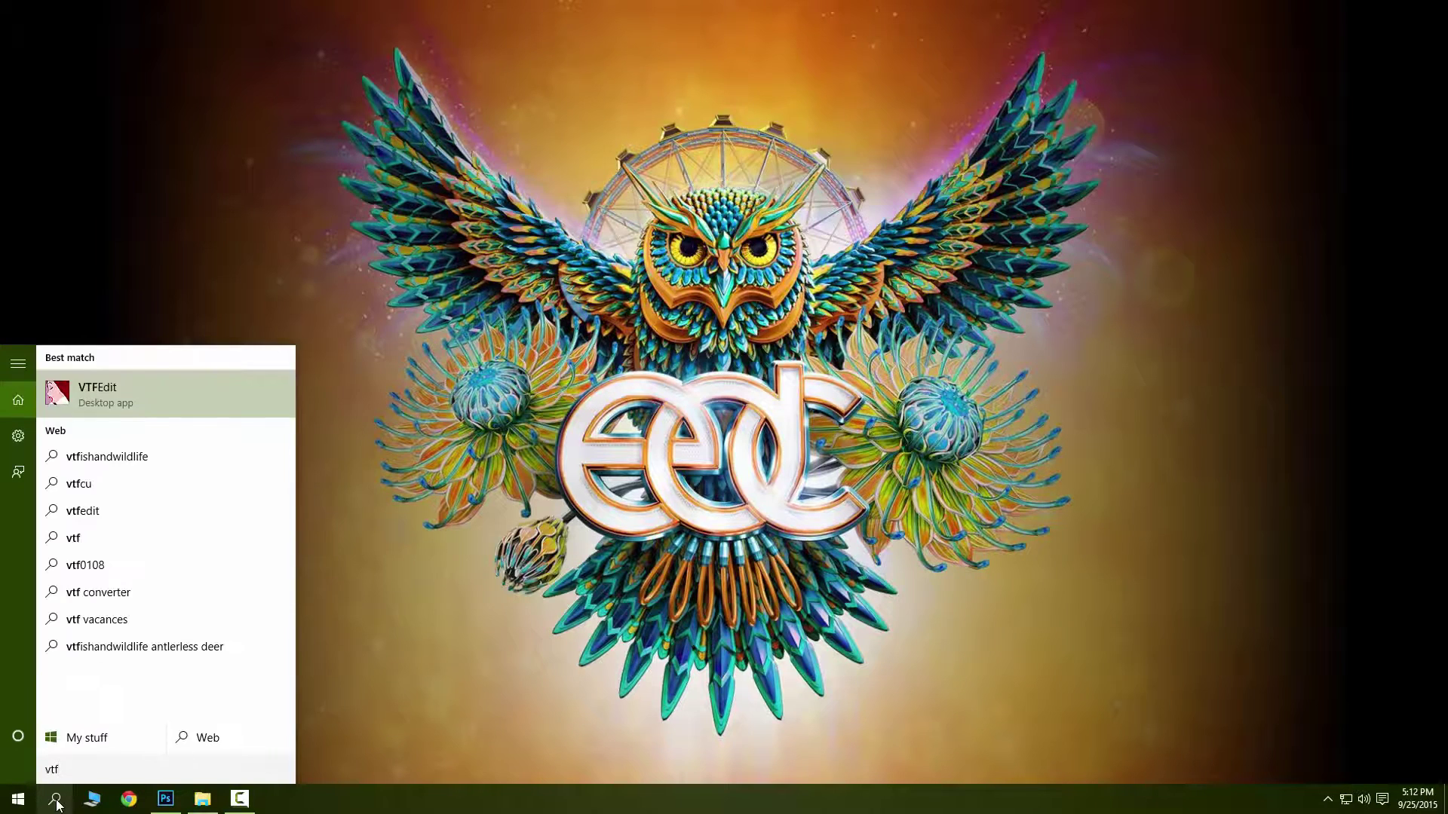
key("Return")
left_click_drag(666, 75, 652, 104)
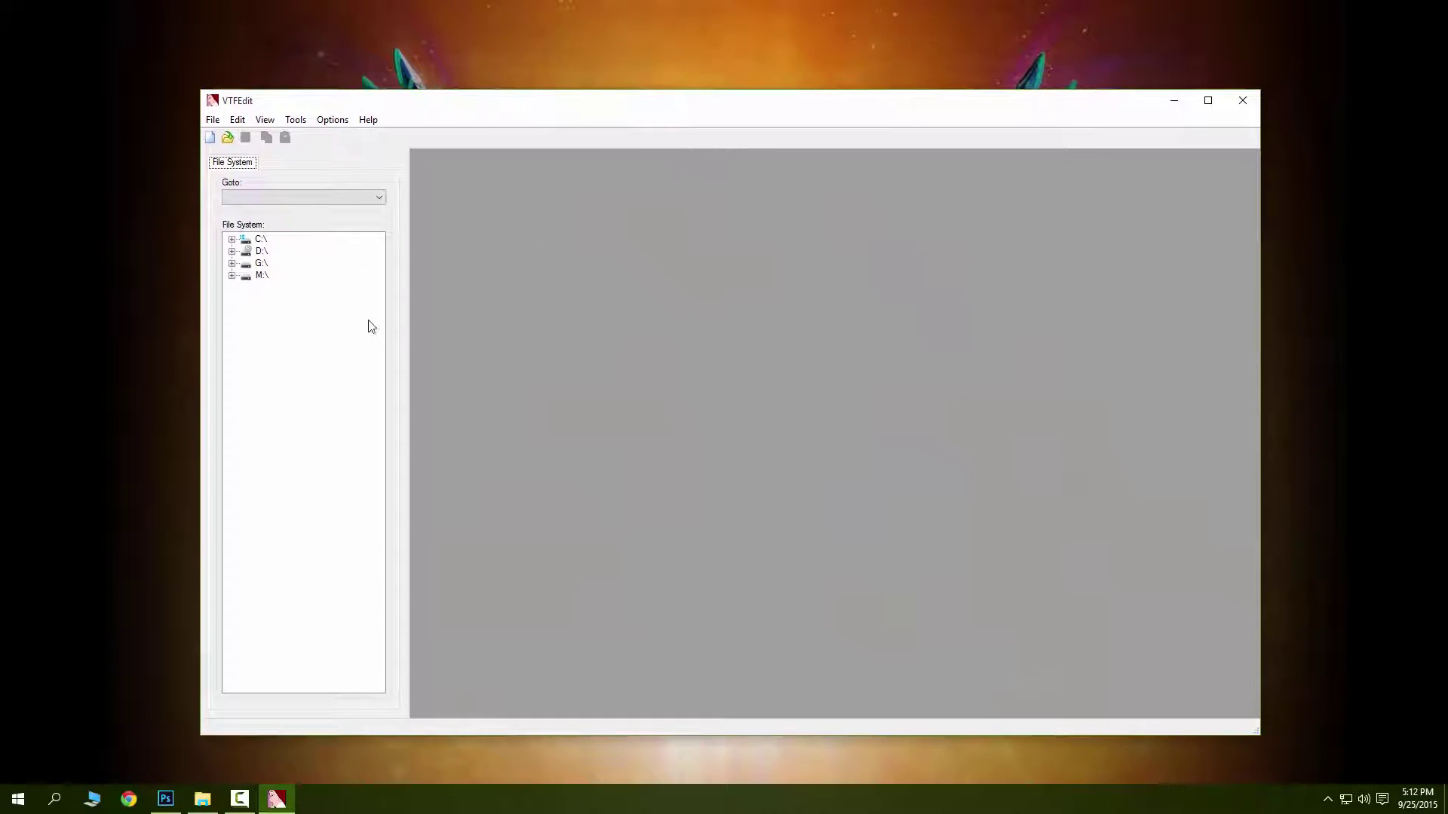
Import POP OFF.tga into VTFEdit, accepting the default VTF conversion options.
left_click(209, 141)
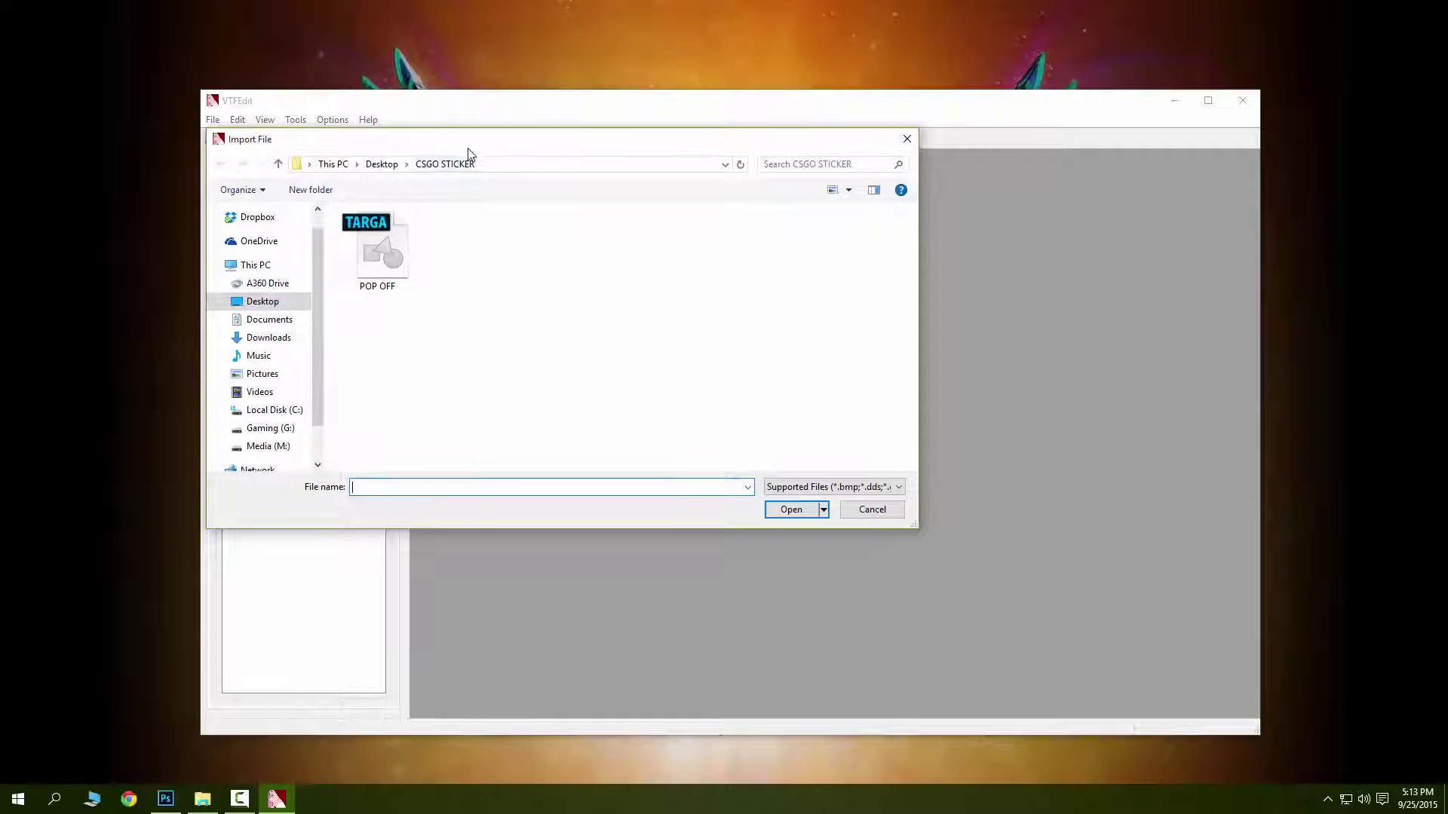
left_click_drag(478, 143, 626, 154)
left_click(545, 251)
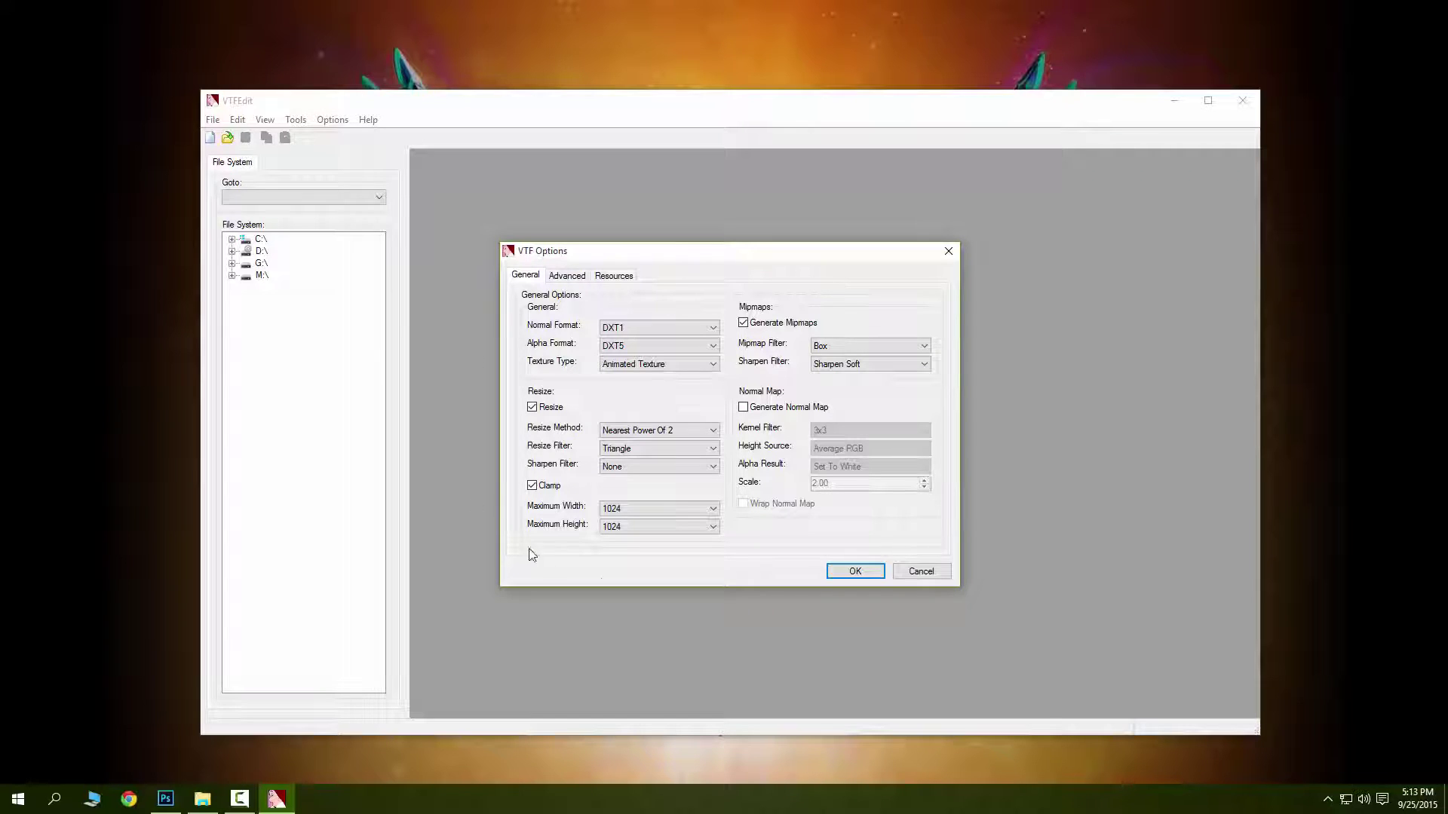
left_click(846, 573)
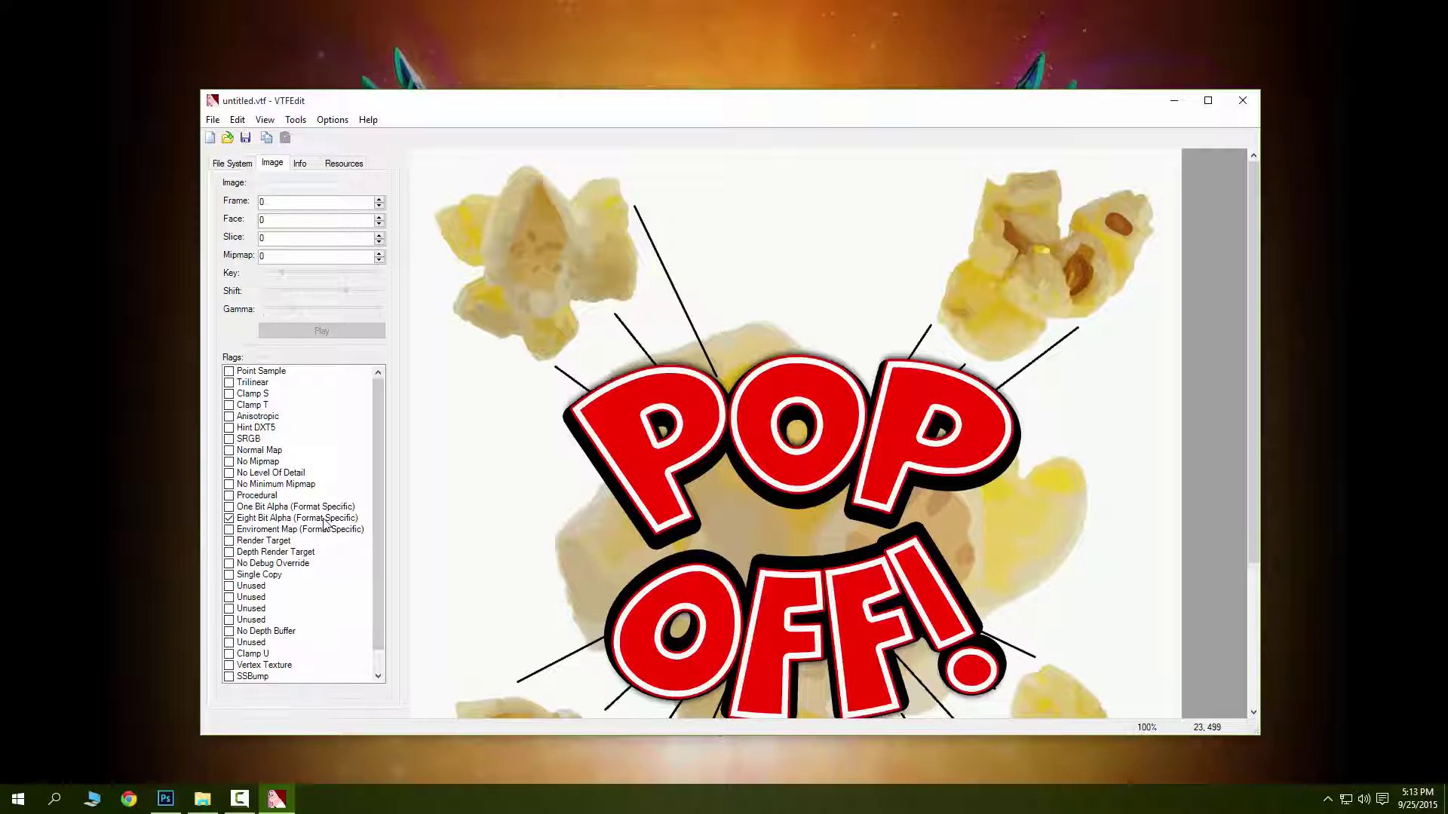
Turn on the No Mipmap and No Level Of Detail flags, then bring up the VTF save dialog.
left_click(231, 519)
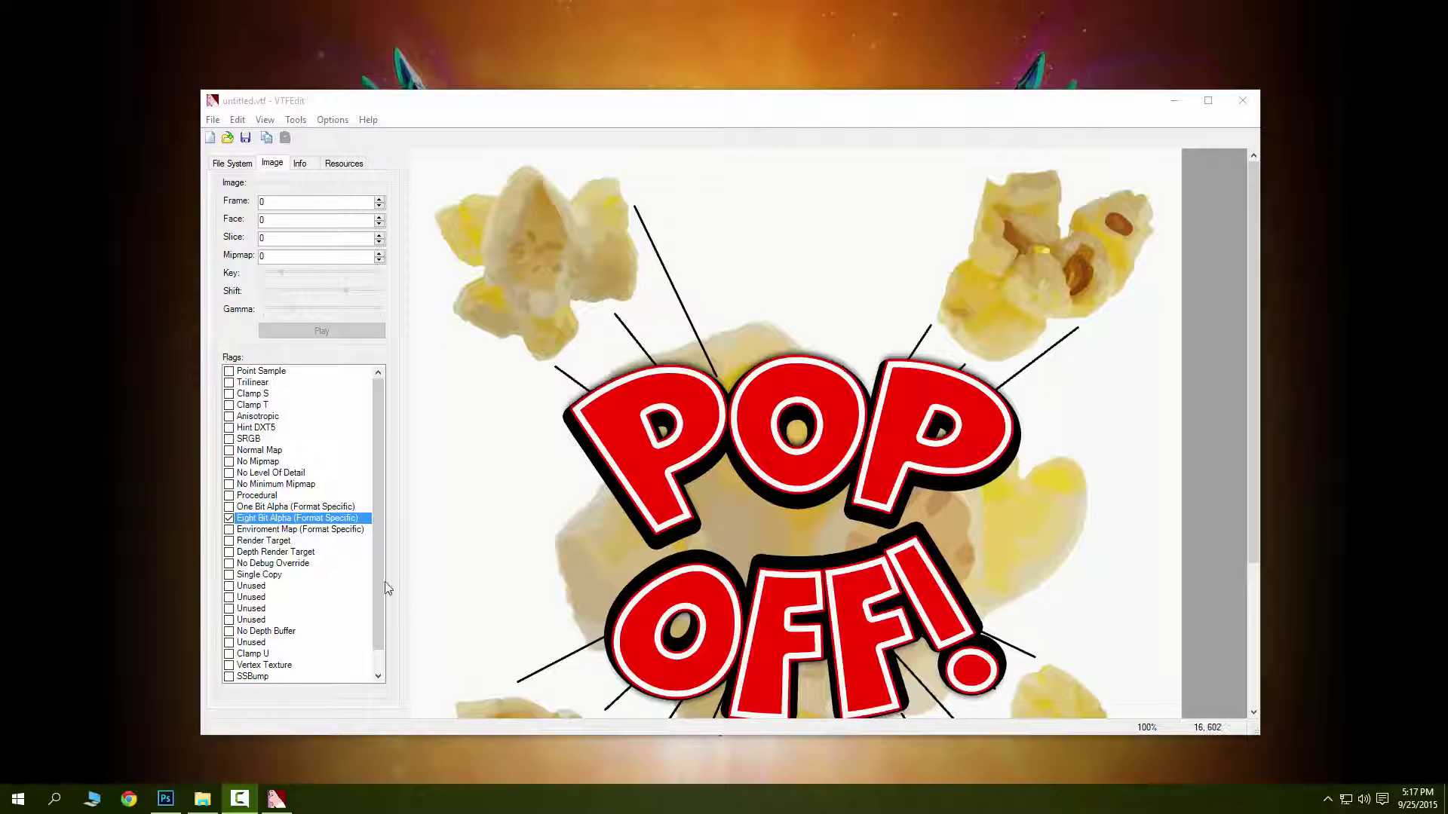
left_click(228, 462)
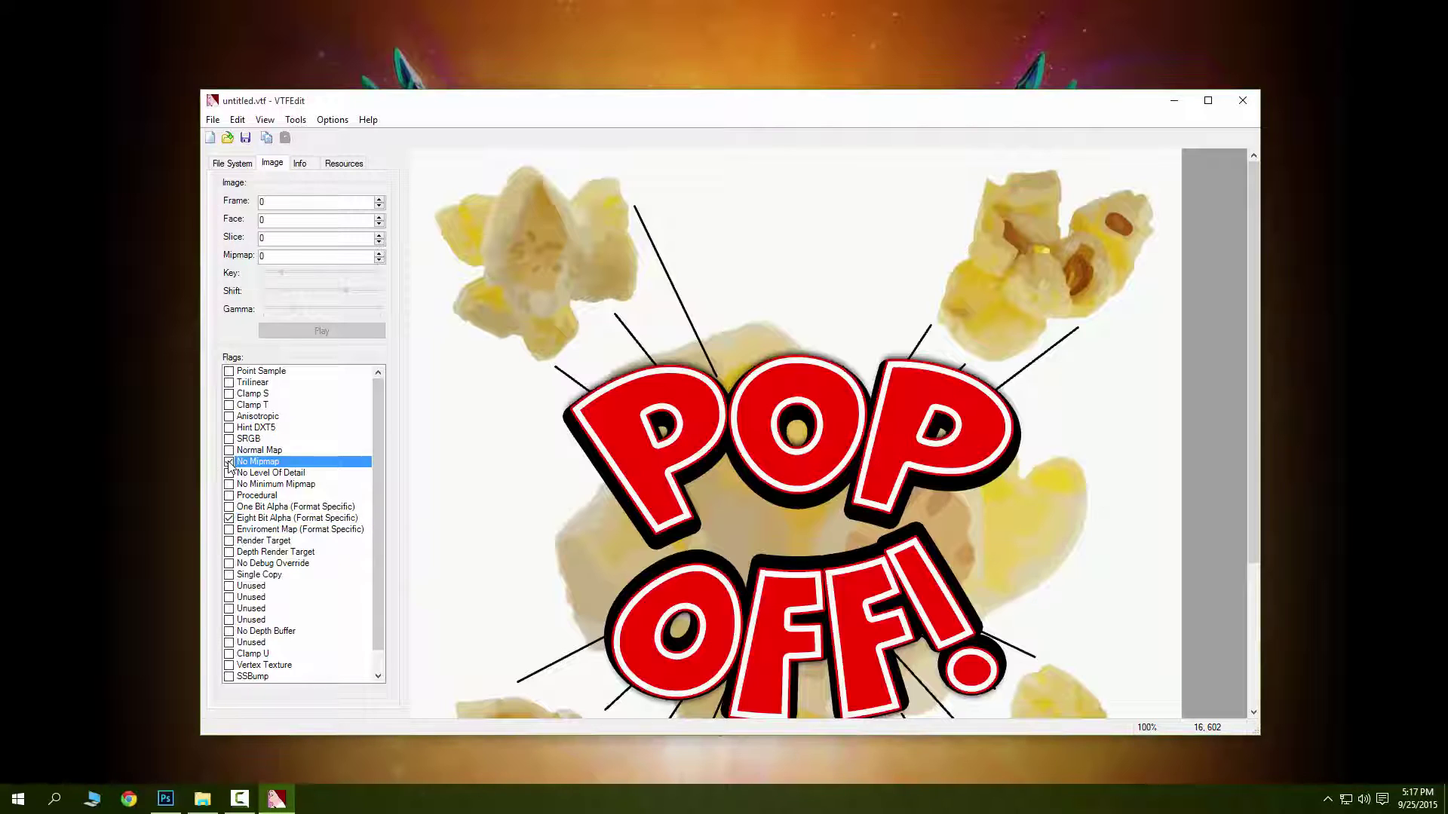
left_click(229, 474)
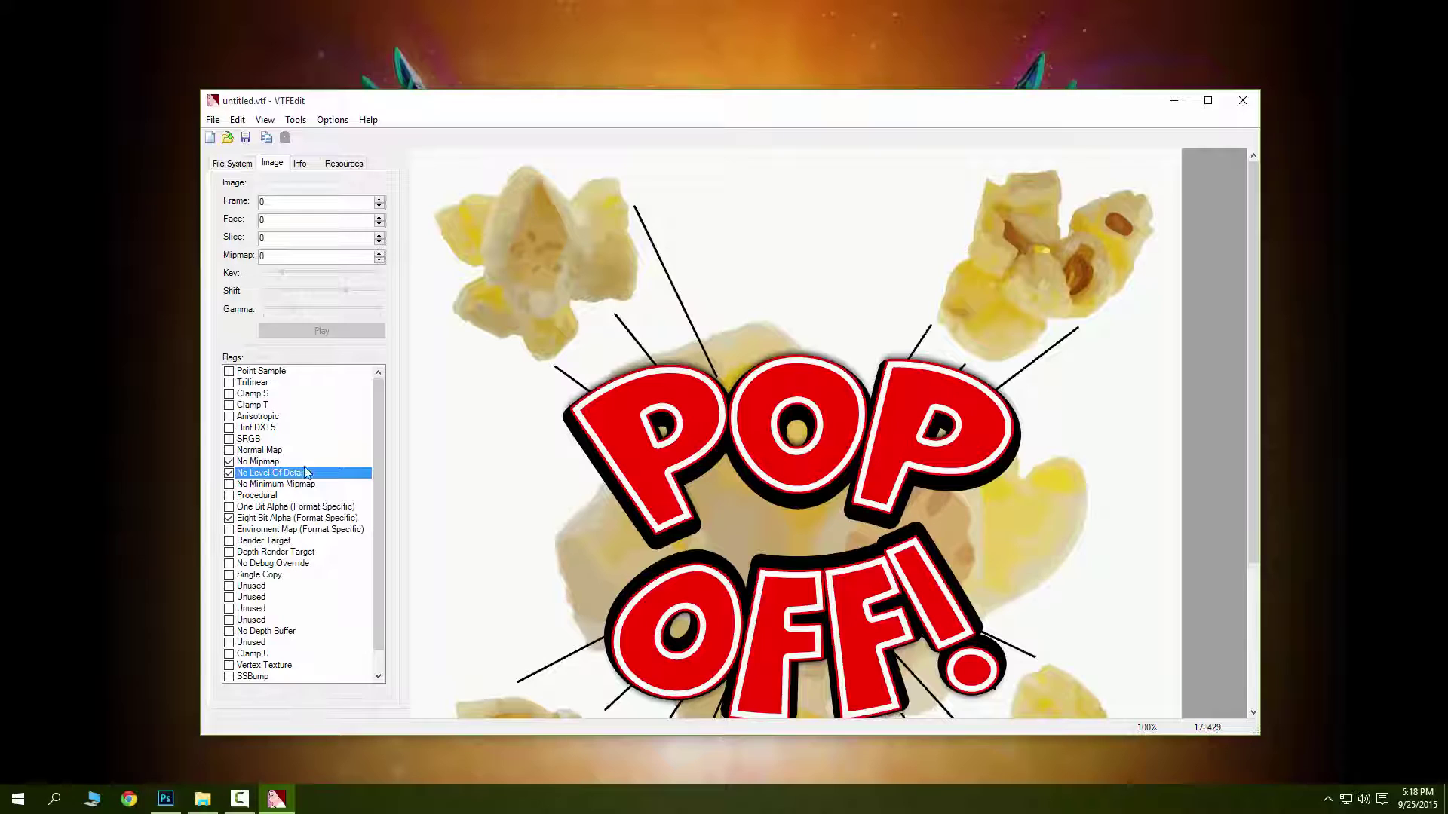
left_click(258, 463)
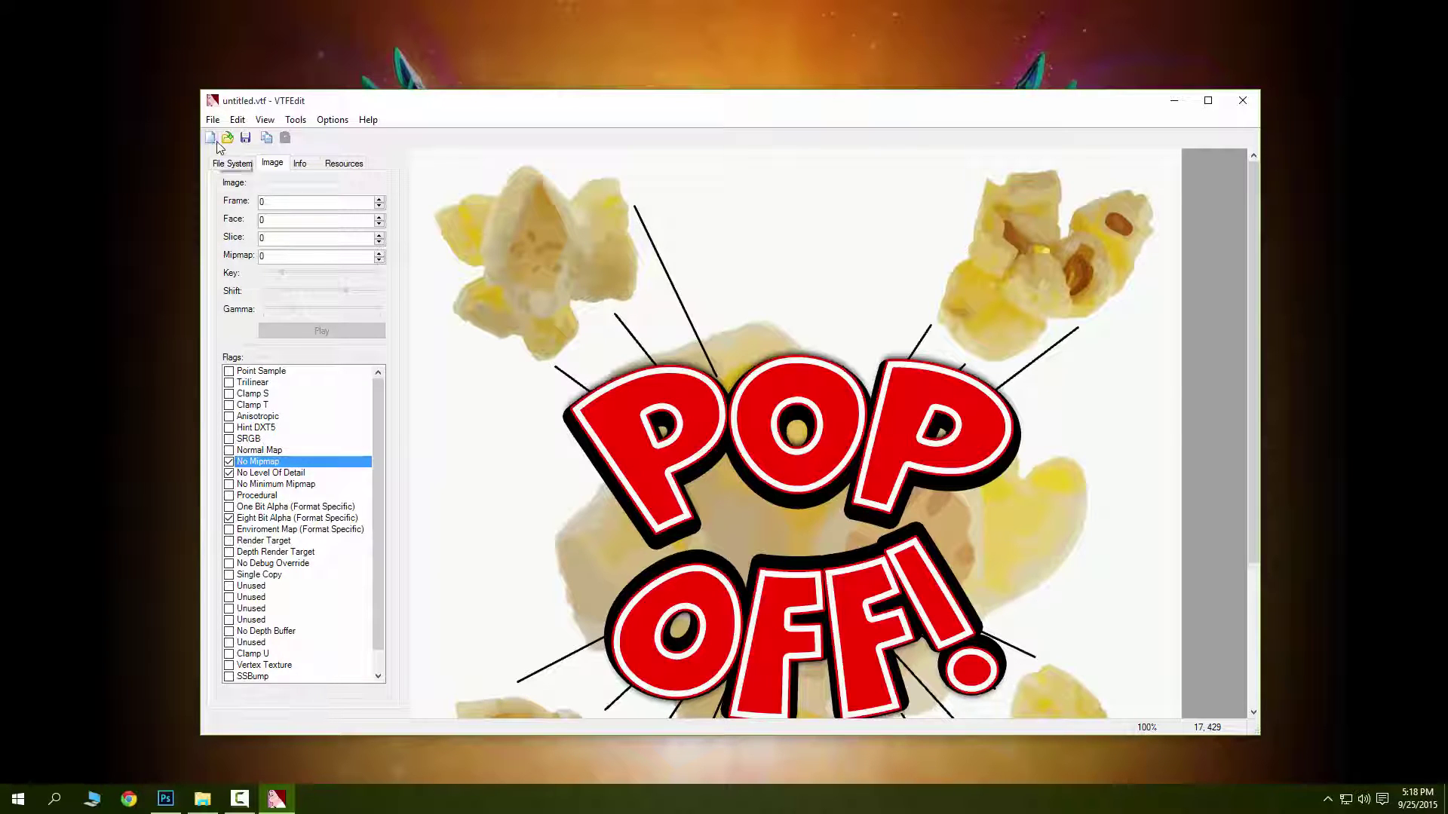
left_click(245, 138)
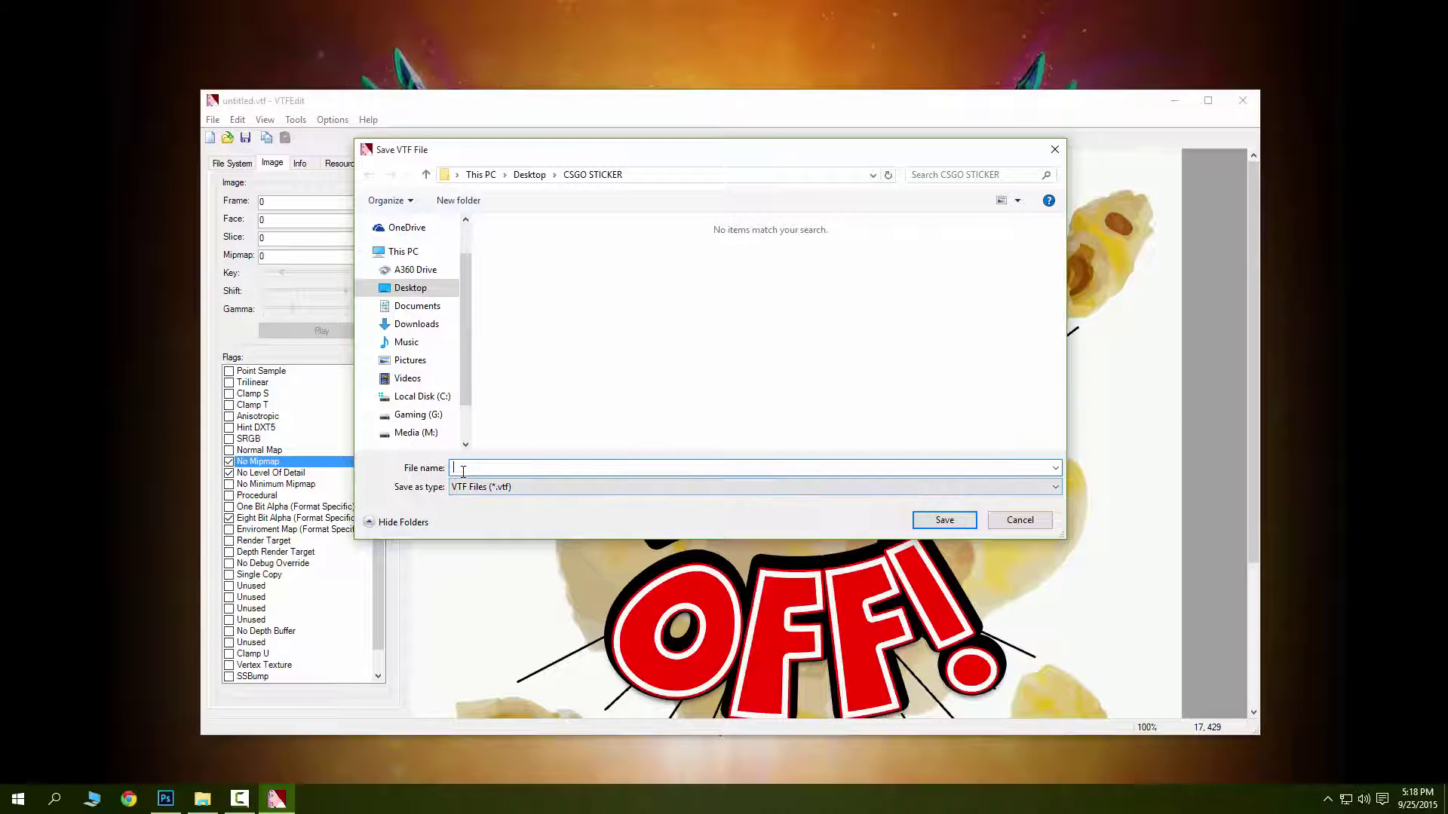
Save the texture under the name popoff.
type("popoff")
left_click(943, 520)
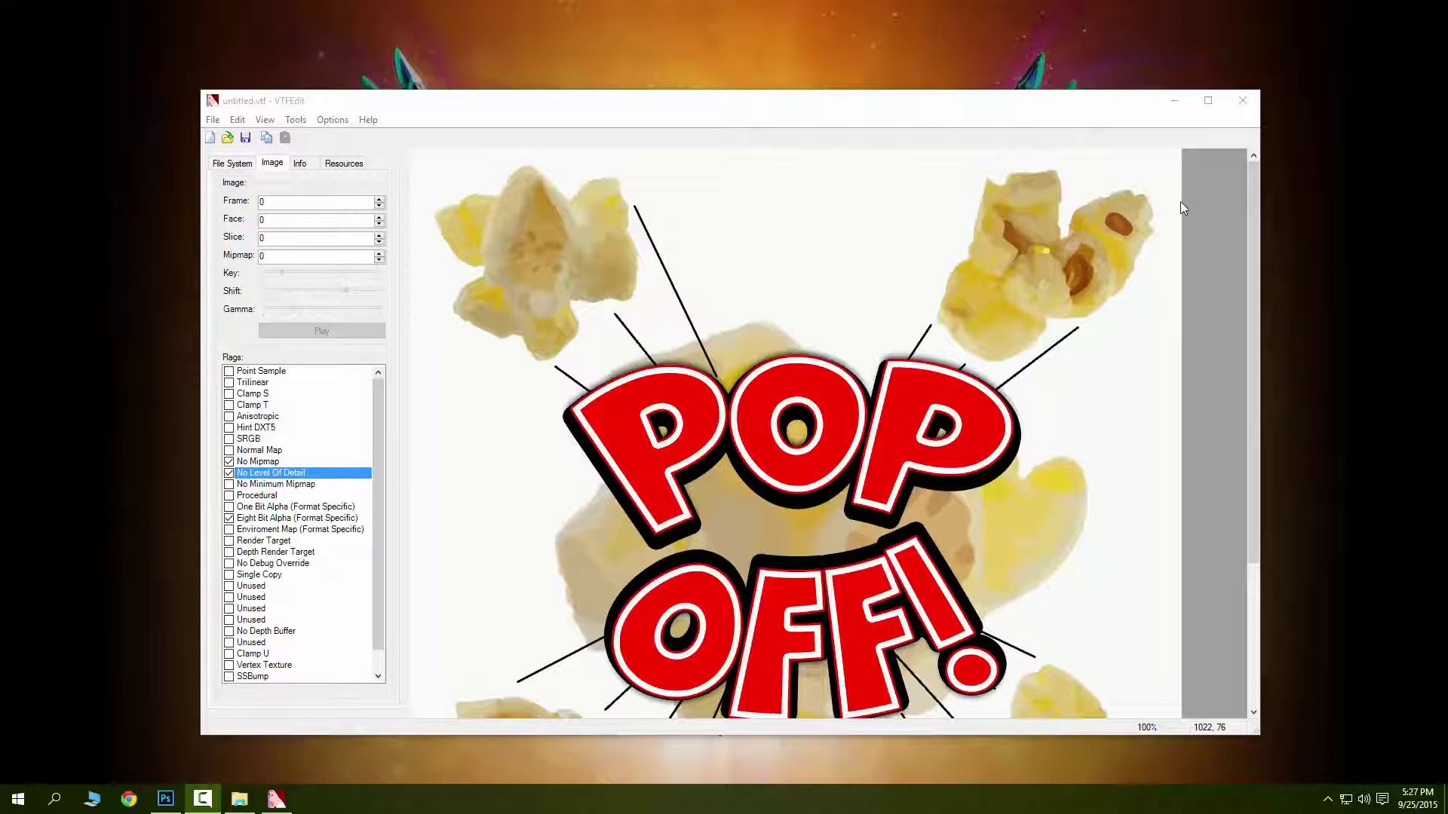
Close VTFEdit and open Plastic Sticker Code.vmt from CSGO STICKER in Notepad++.
left_click(1242, 101)
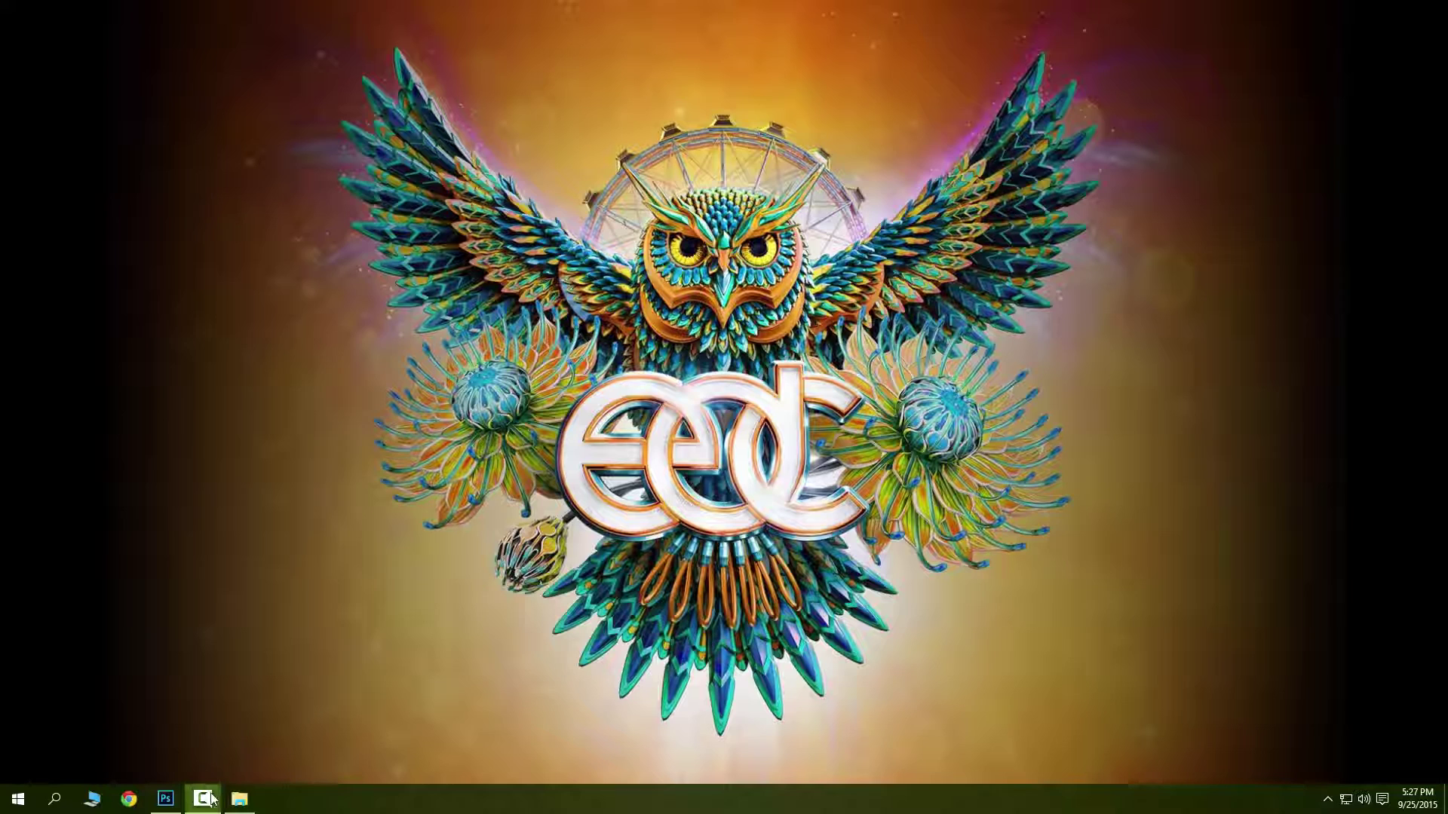
left_click(238, 799)
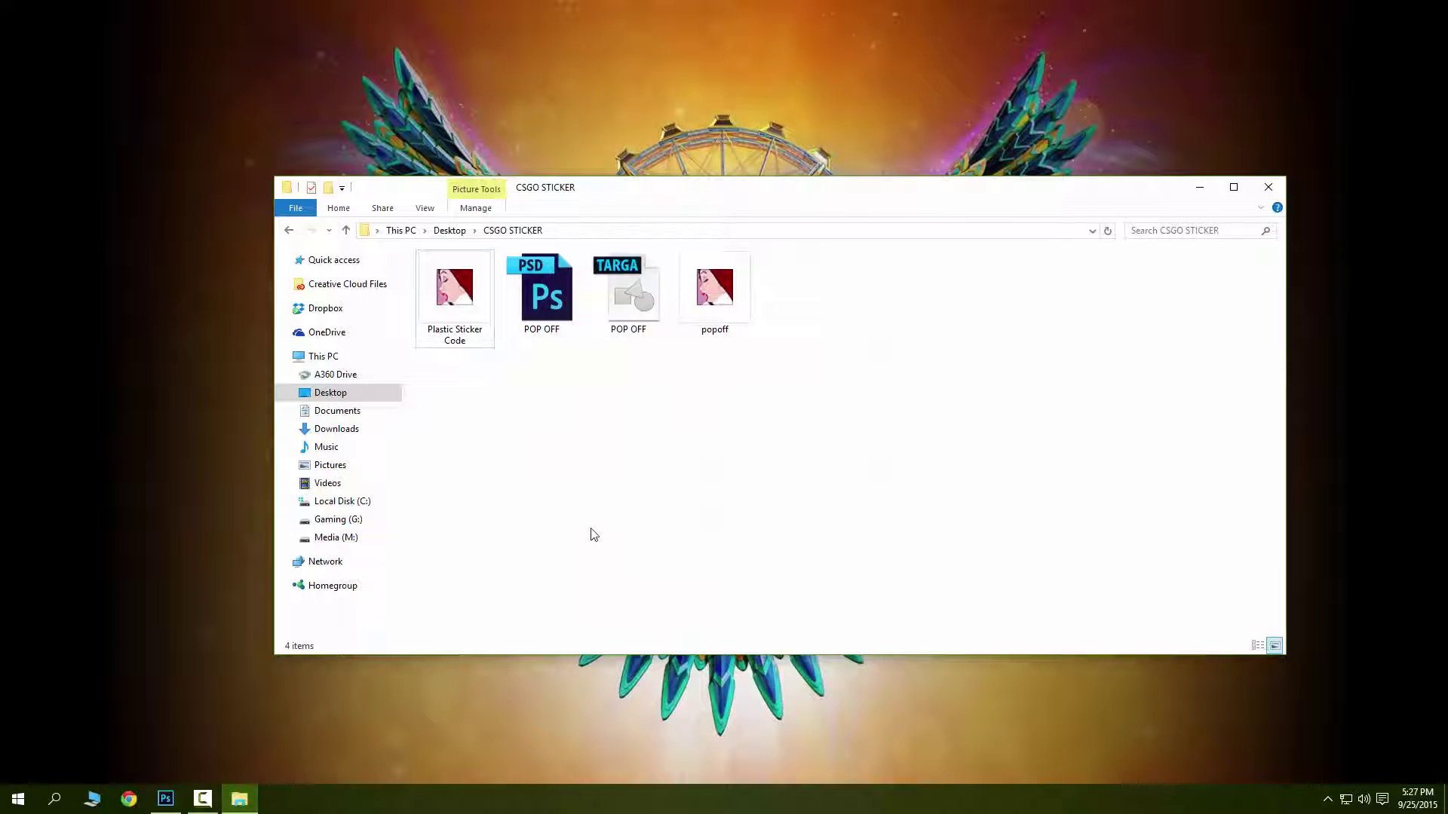
right_click(436, 341)
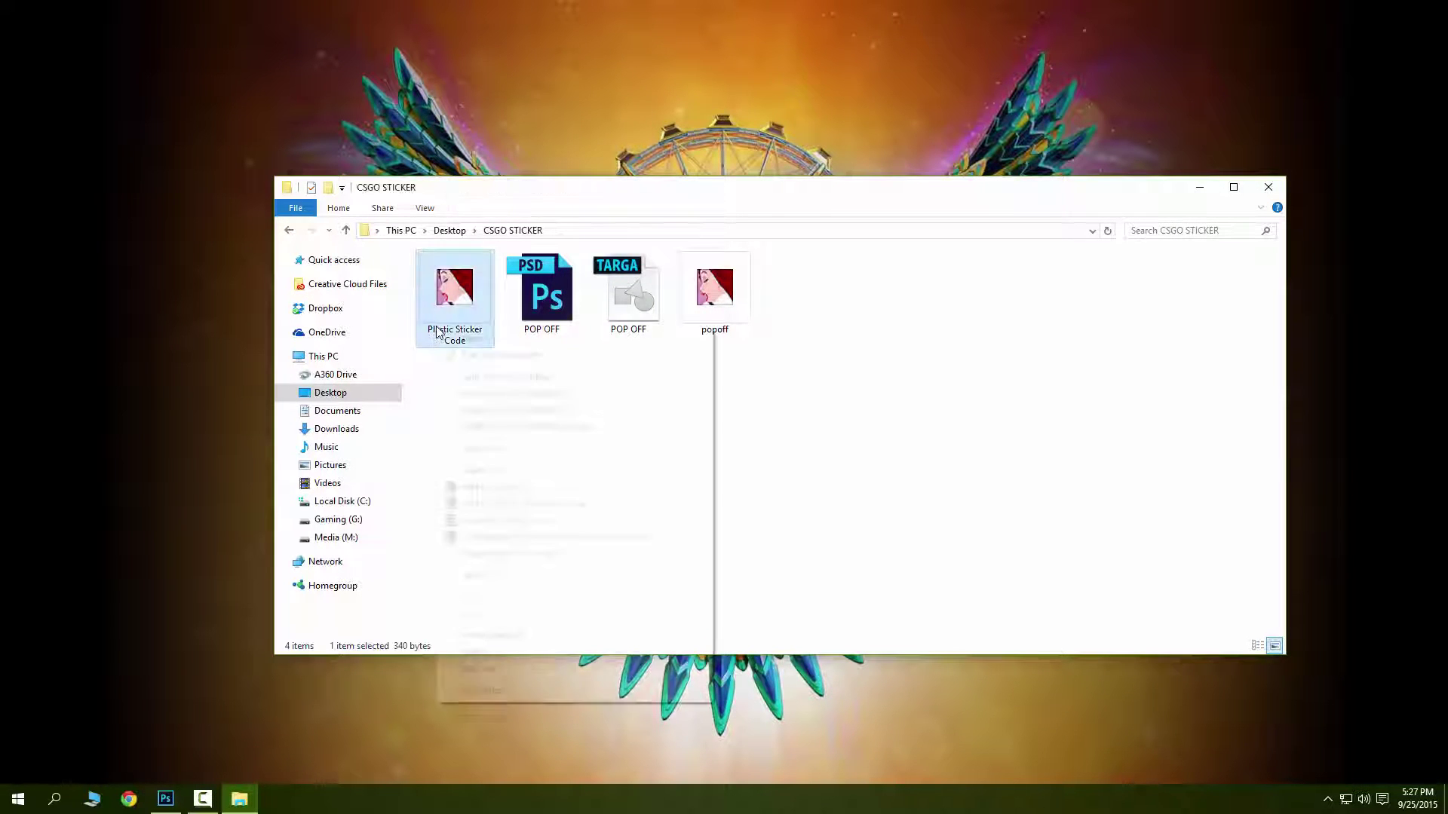
left_click(484, 358)
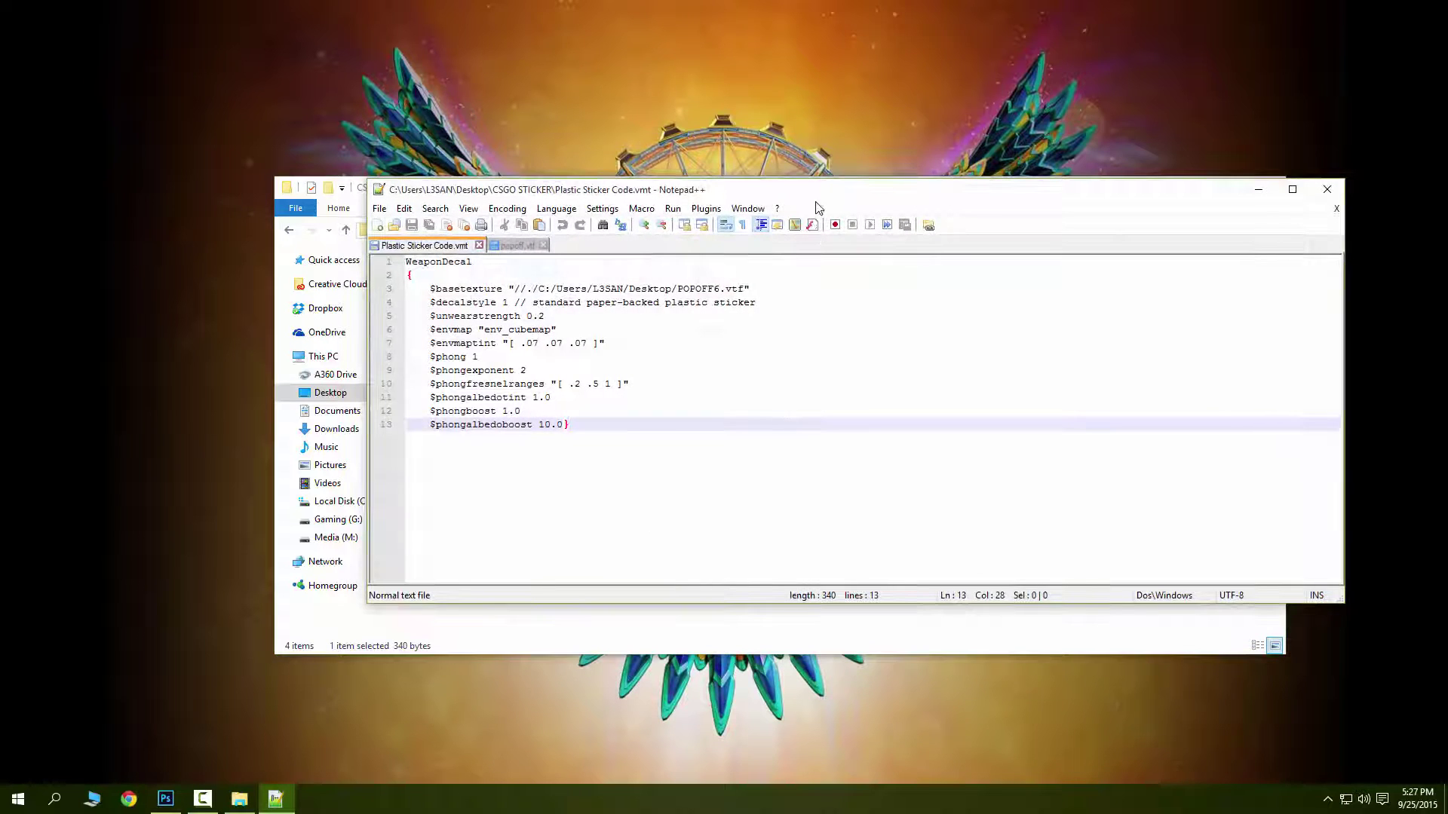
left_click_drag(819, 193, 785, 250)
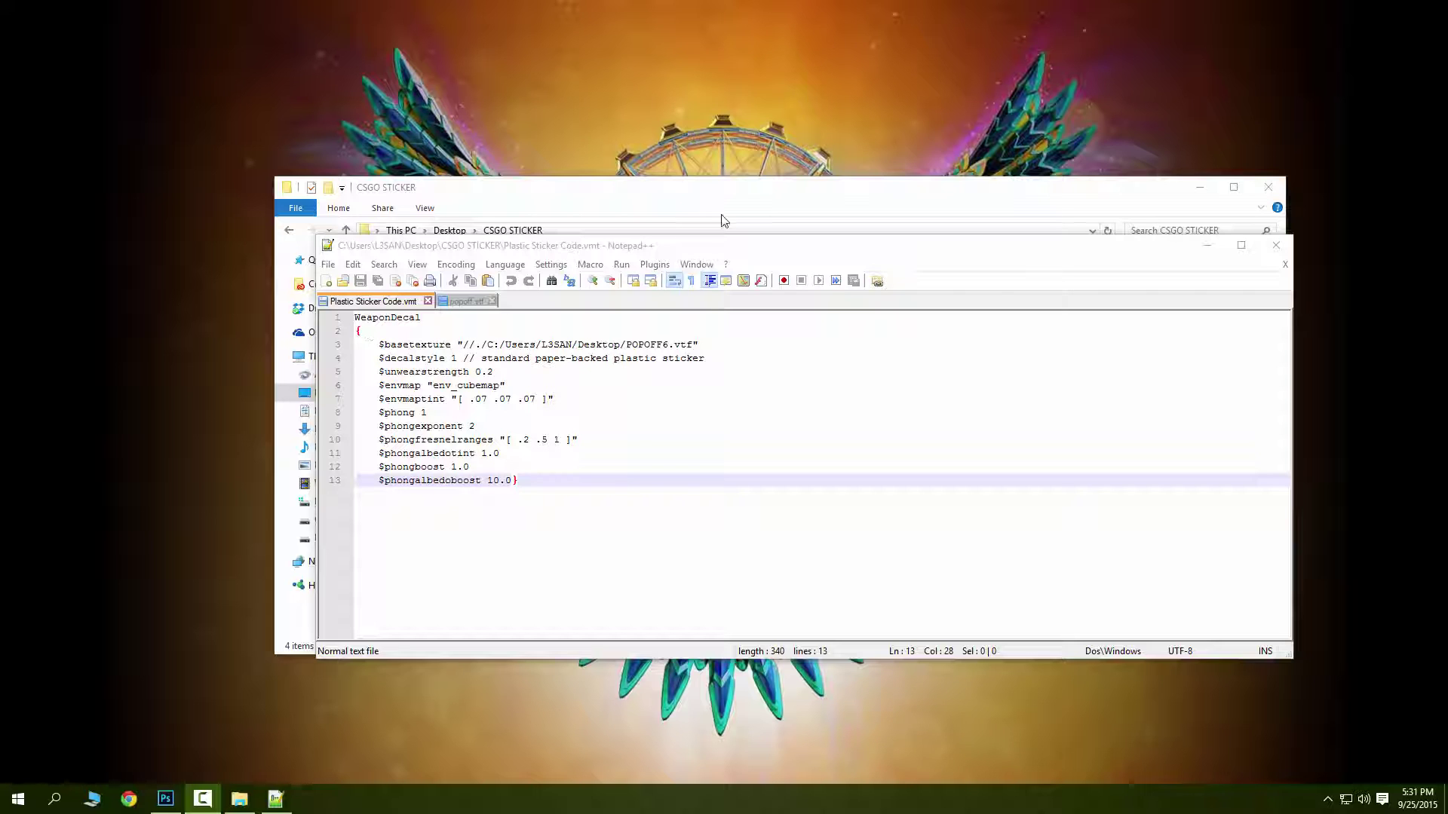
left_click_drag(765, 252, 752, 259)
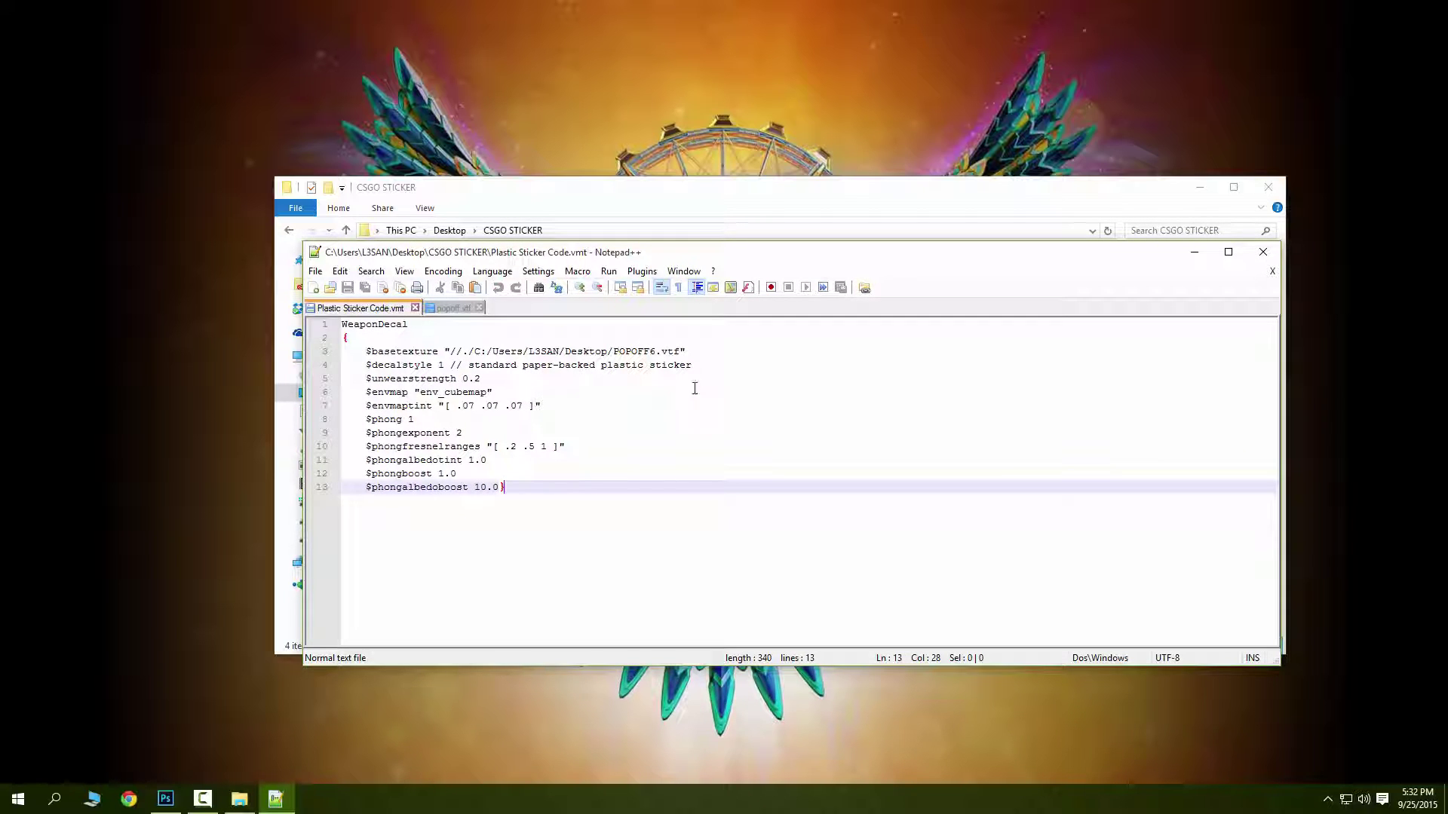
Replace the old POPOFF6.vtf path in line 3's $basetexture with "//./".
left_click(685, 352)
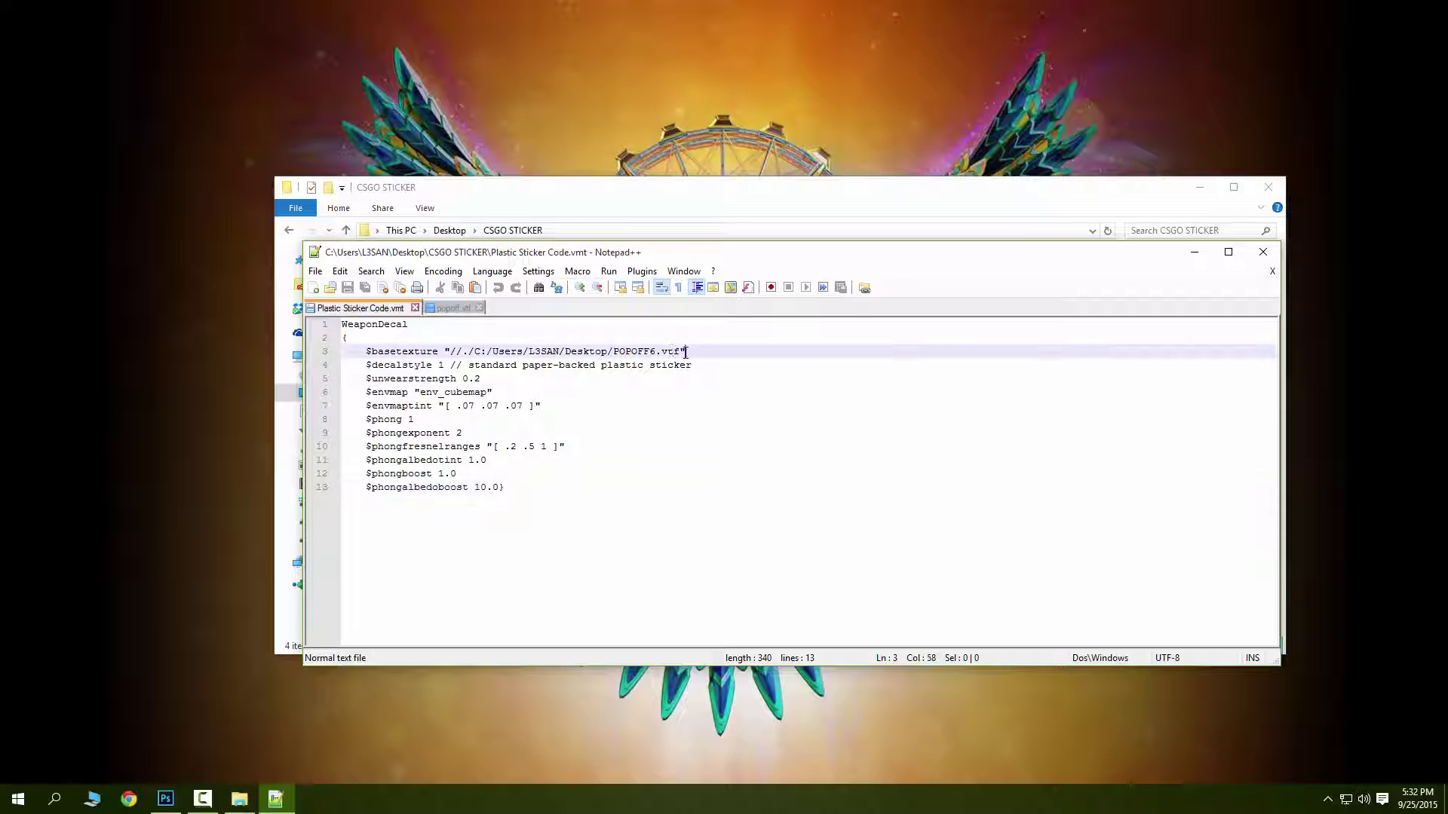
left_click_drag(685, 351, 444, 353)
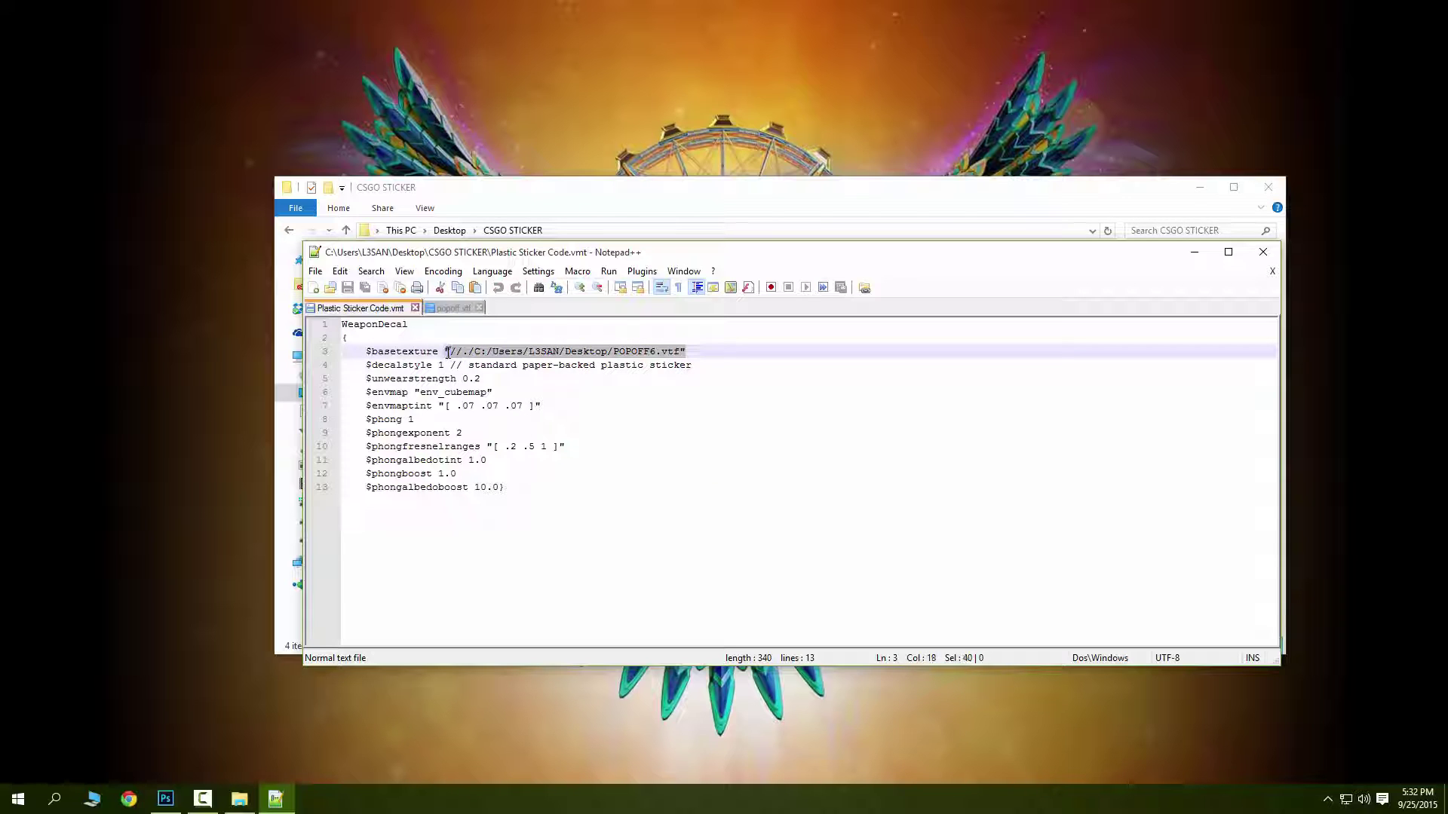
key("Delete")
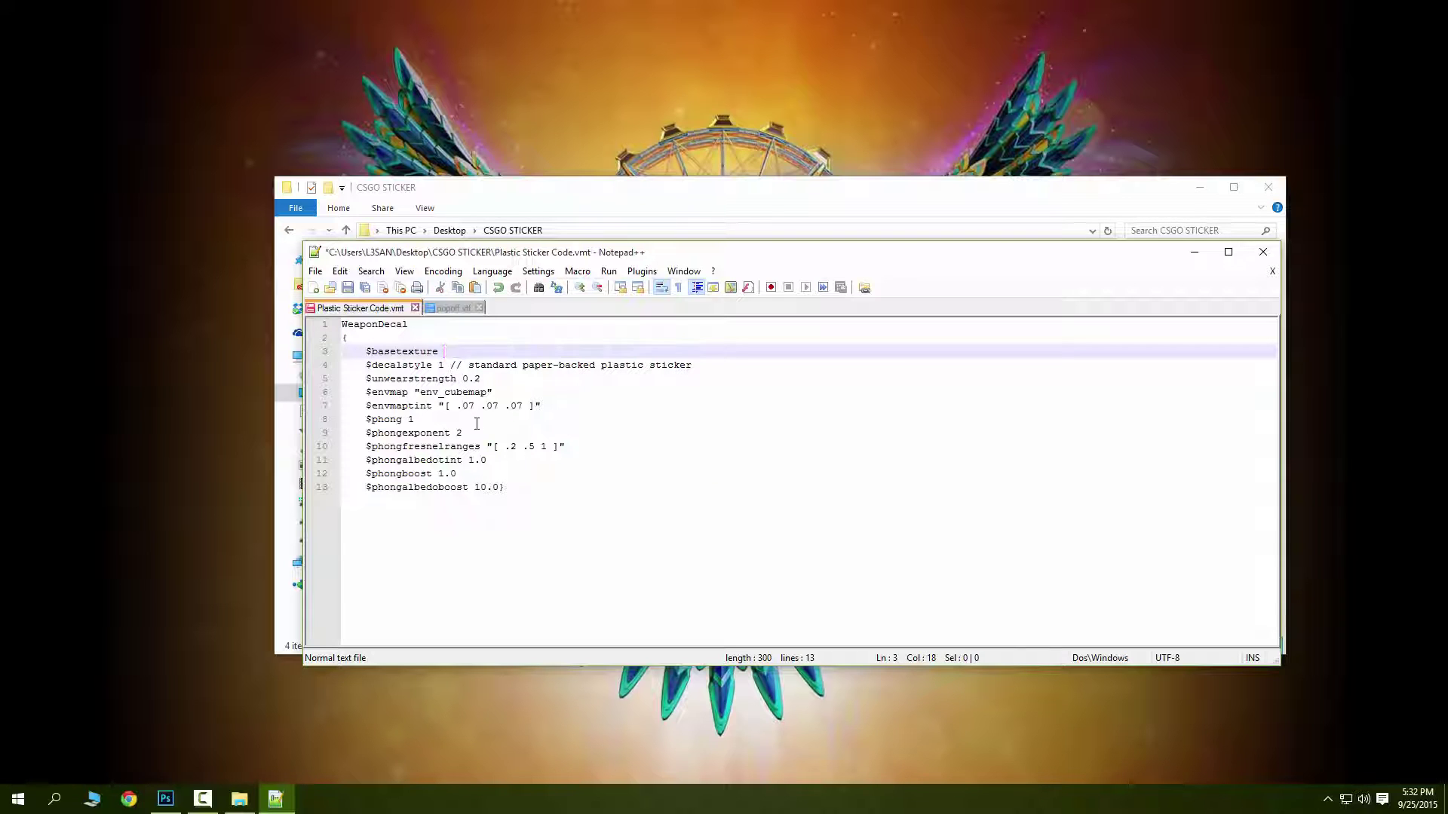
type("\"//./")
Bring back the CSGO STICKER folder window and open the popoff file's Properties.
left_click(239, 802)
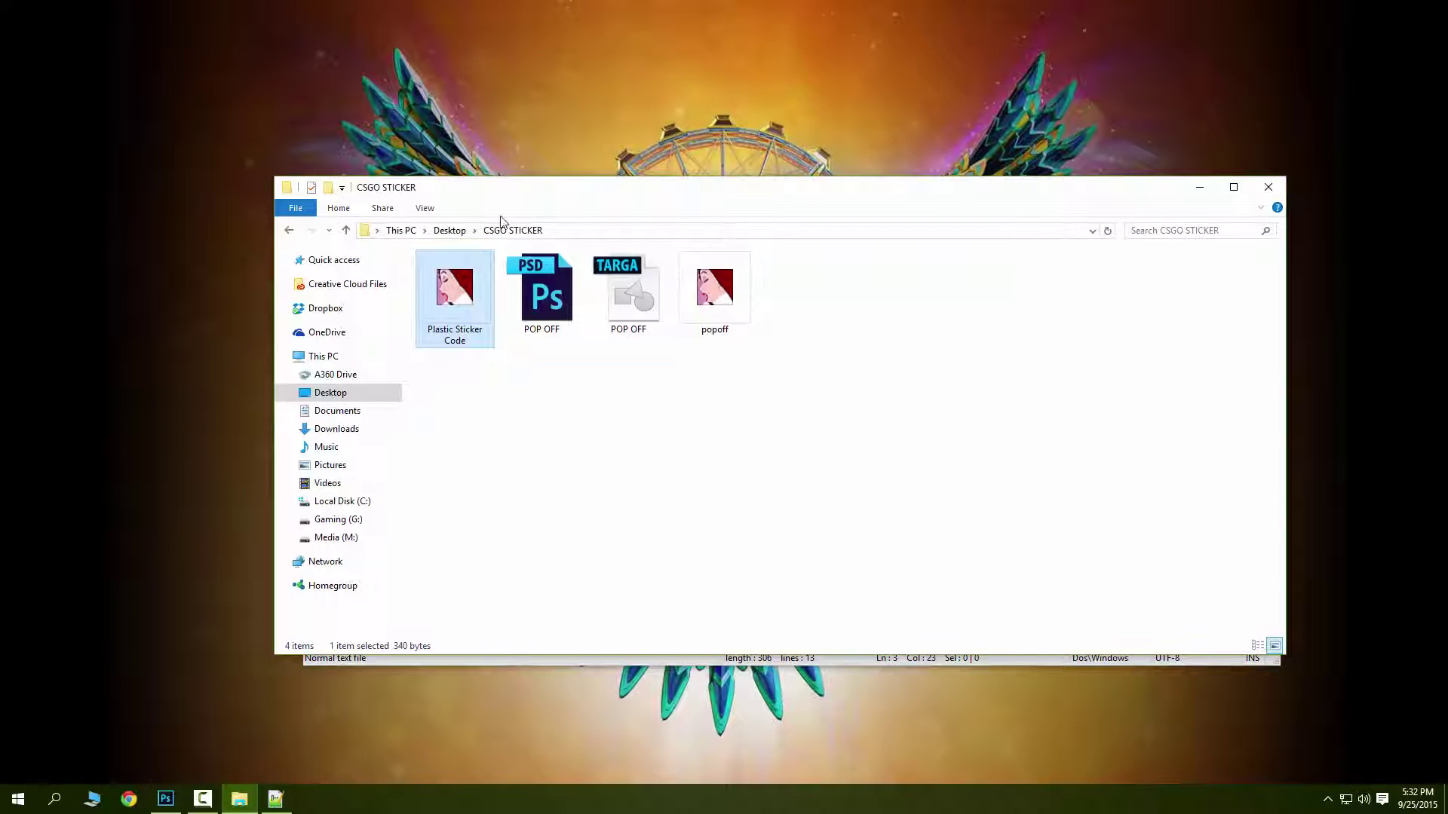
left_click_drag(508, 204, 491, 235)
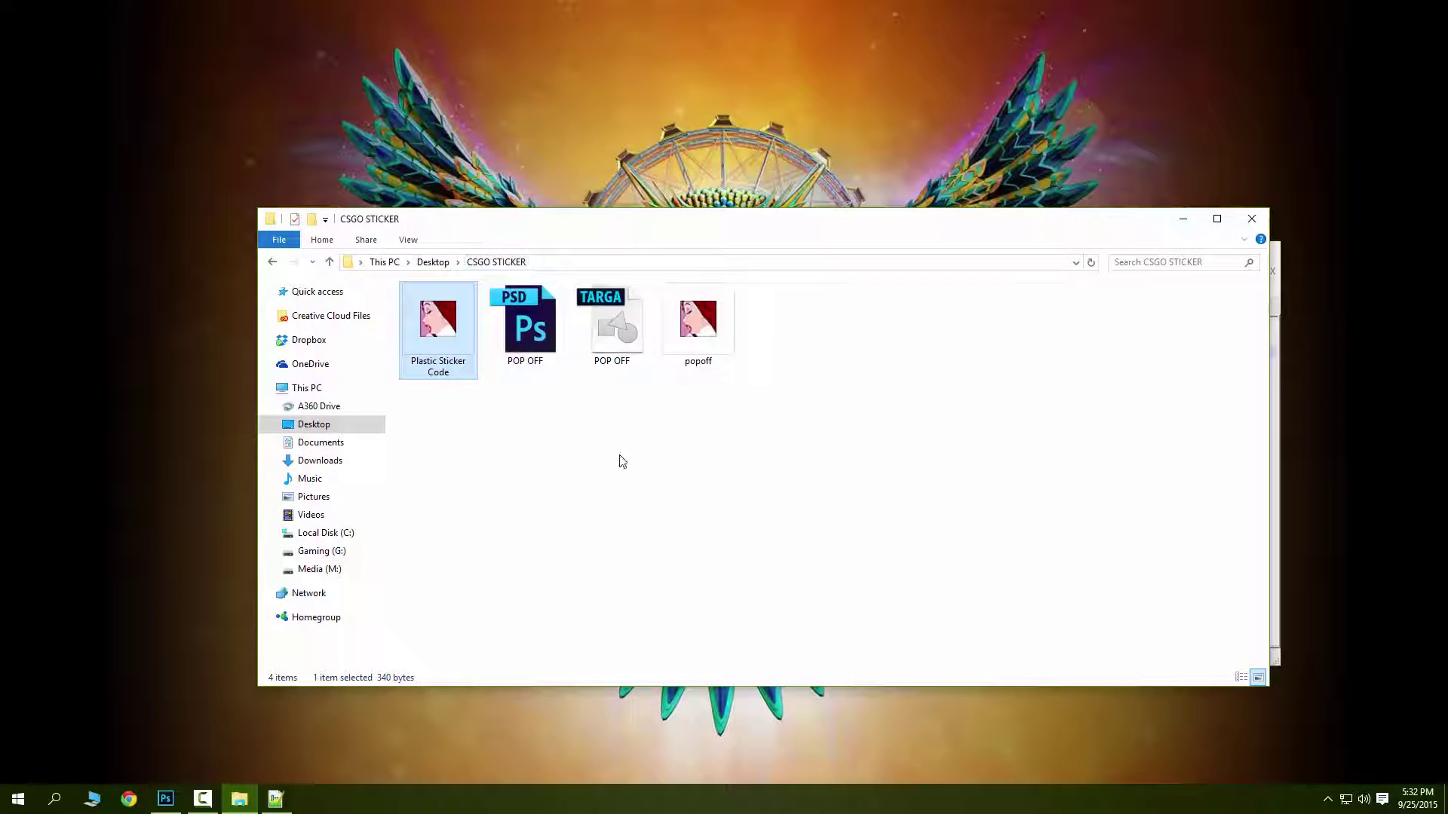
left_click(730, 326)
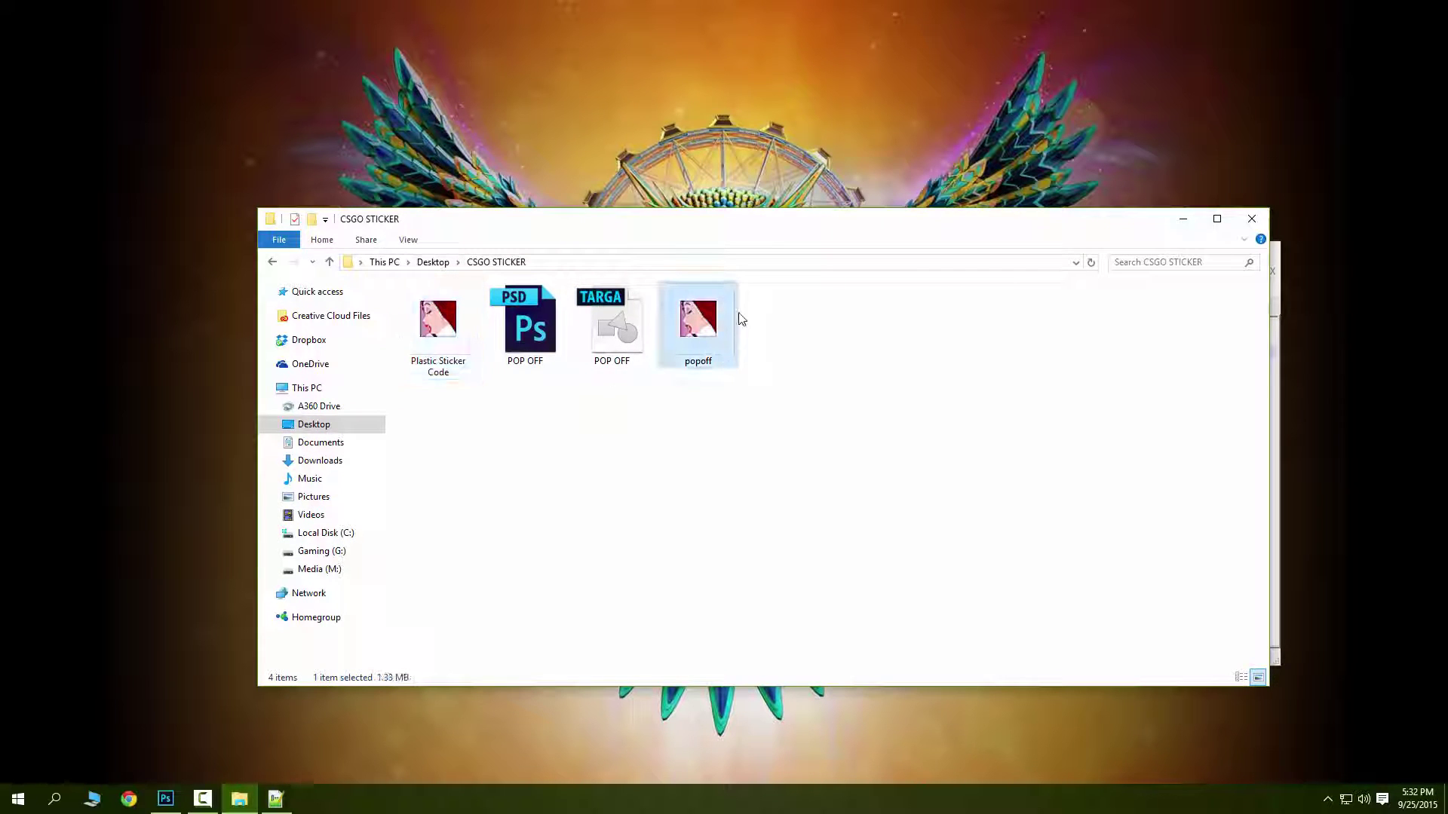
right_click(695, 352)
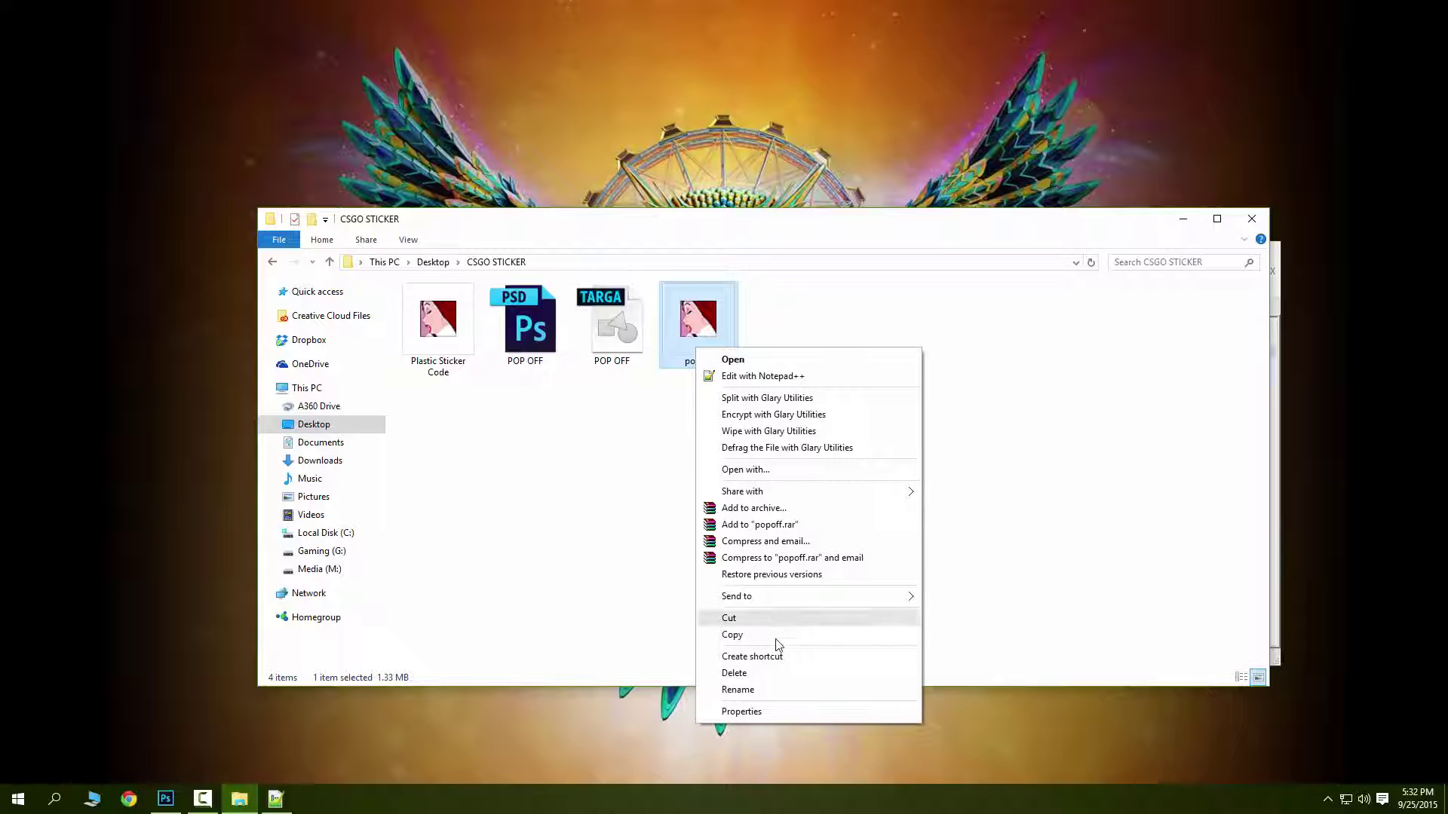
left_click(760, 711)
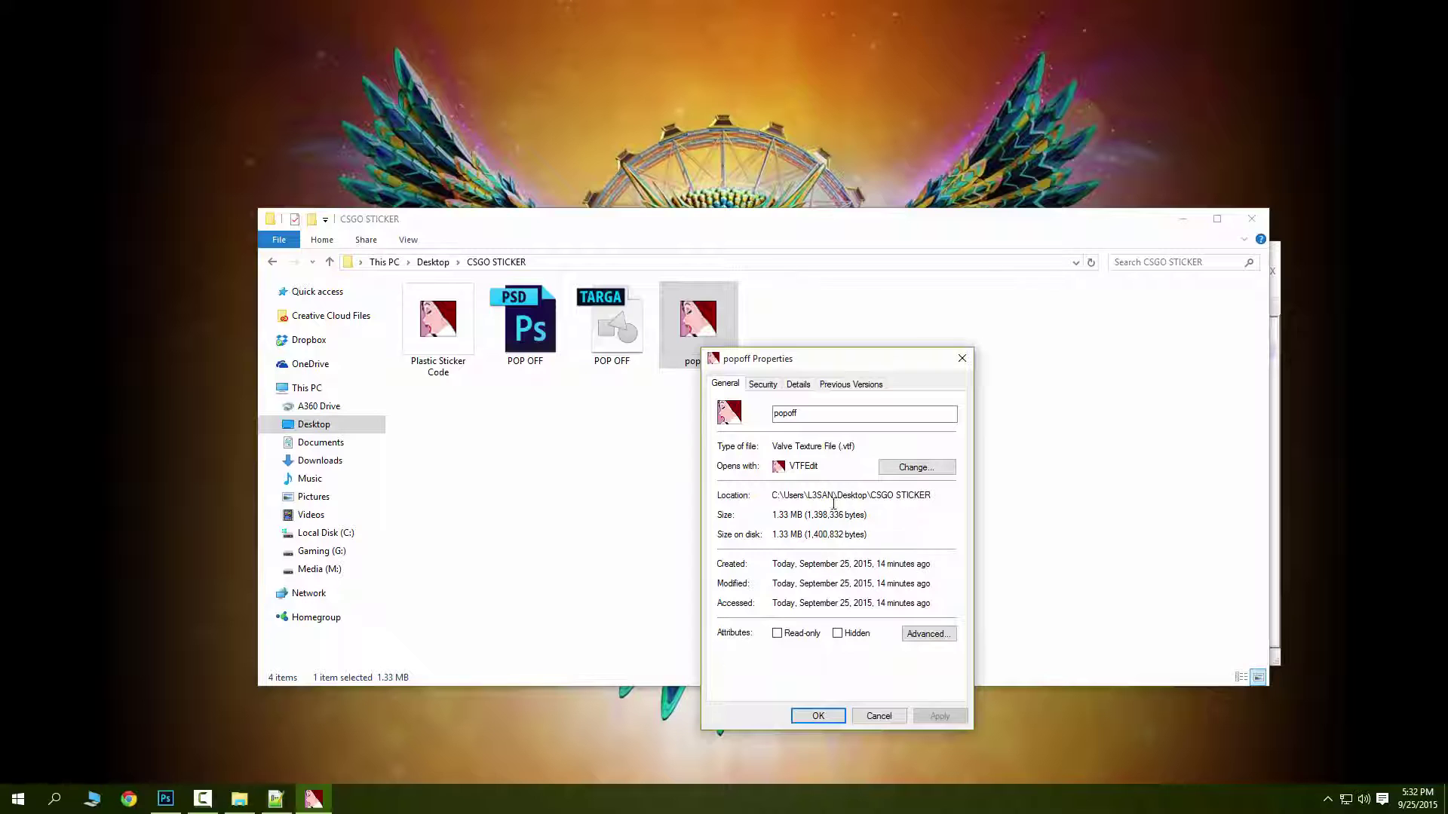
Copy the popoff file's folder location path, close Properties, and return to Notepad++.
left_click_drag(934, 496, 772, 499)
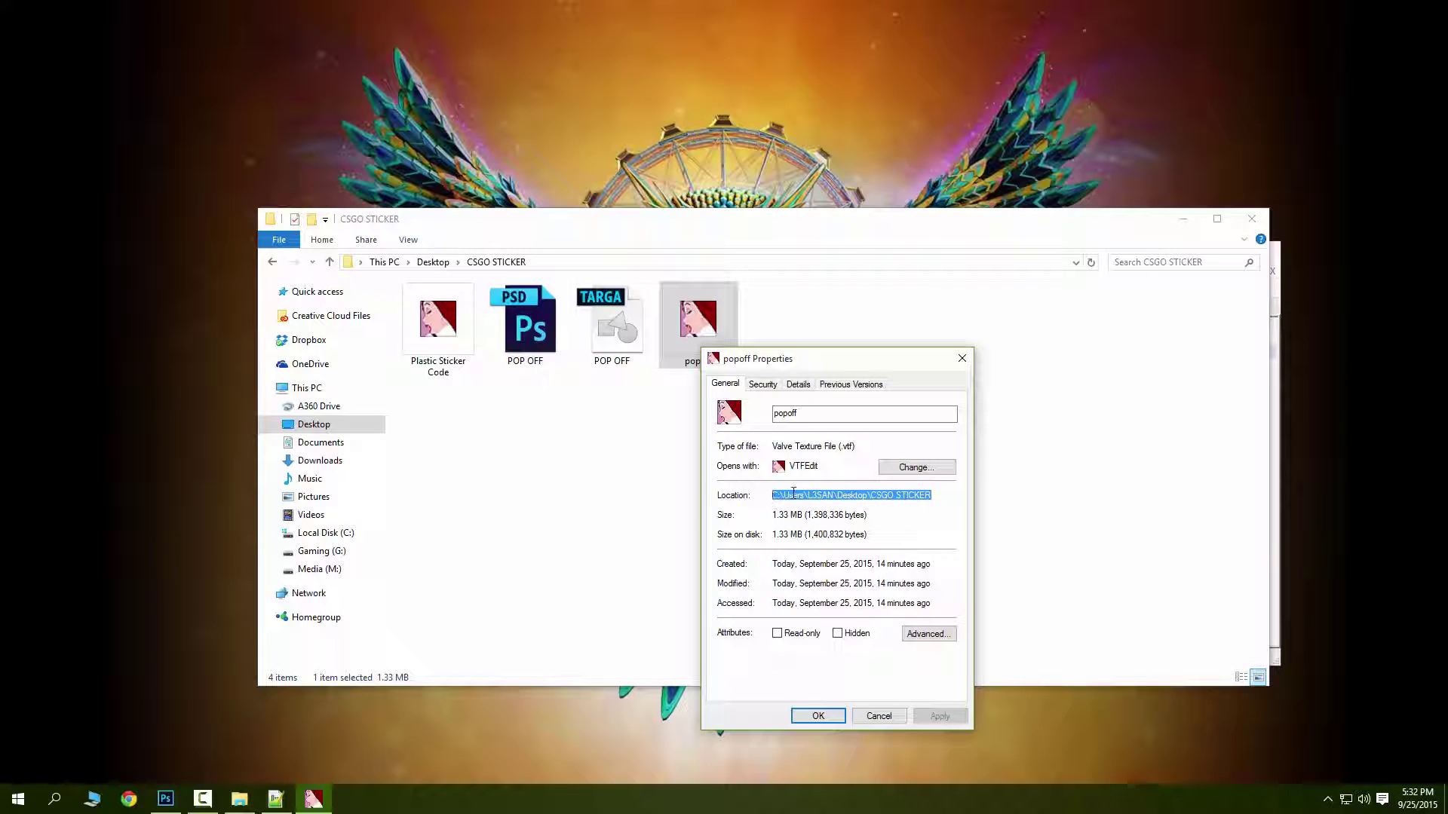
right_click(792, 495)
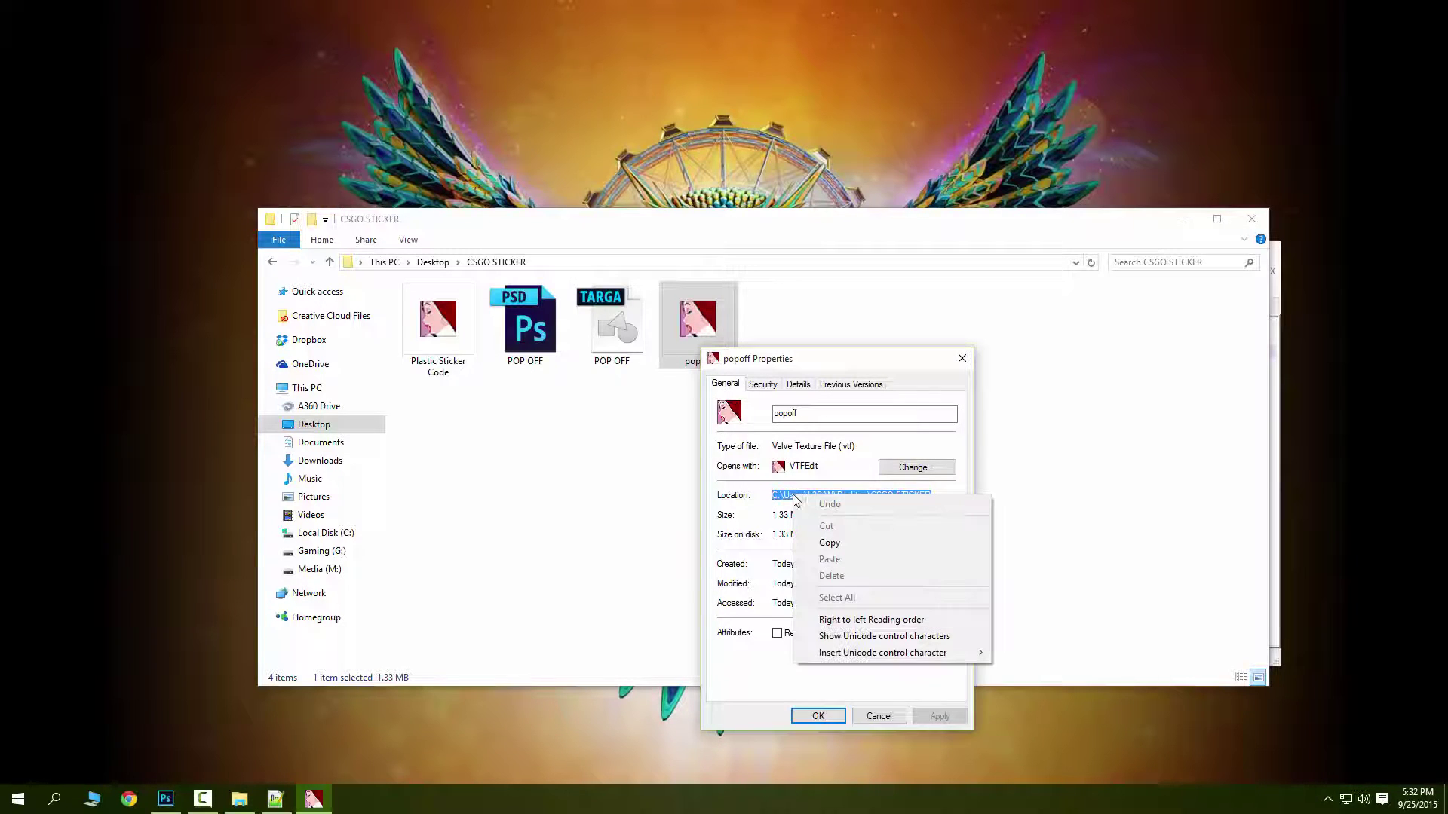
left_click(853, 543)
left_click(867, 716)
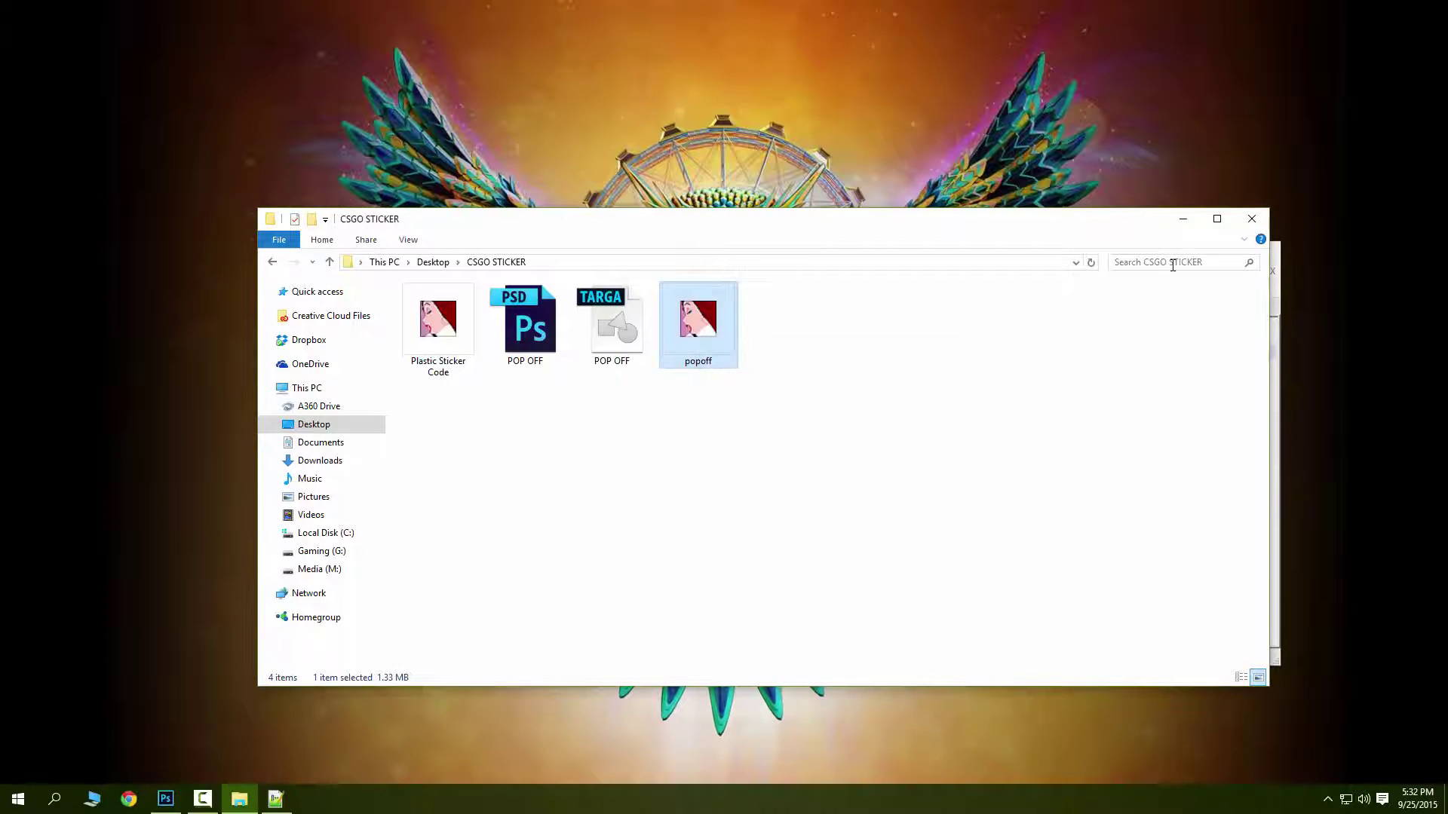
key("alt+Tab")
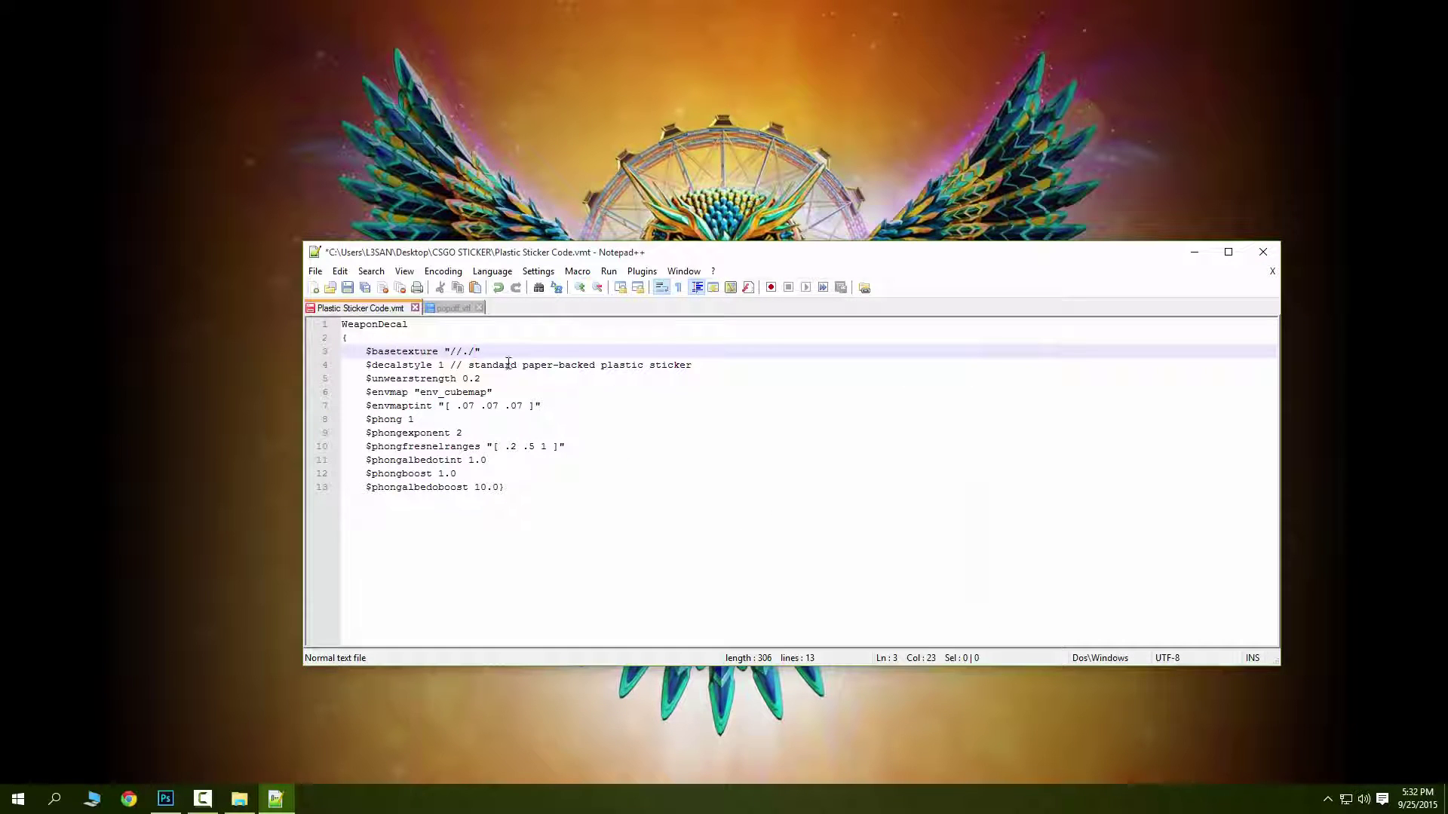
Paste the folder path, append \popoff.vtf, and change the path's backslashes to forward slashes.
key("ctrl+v")
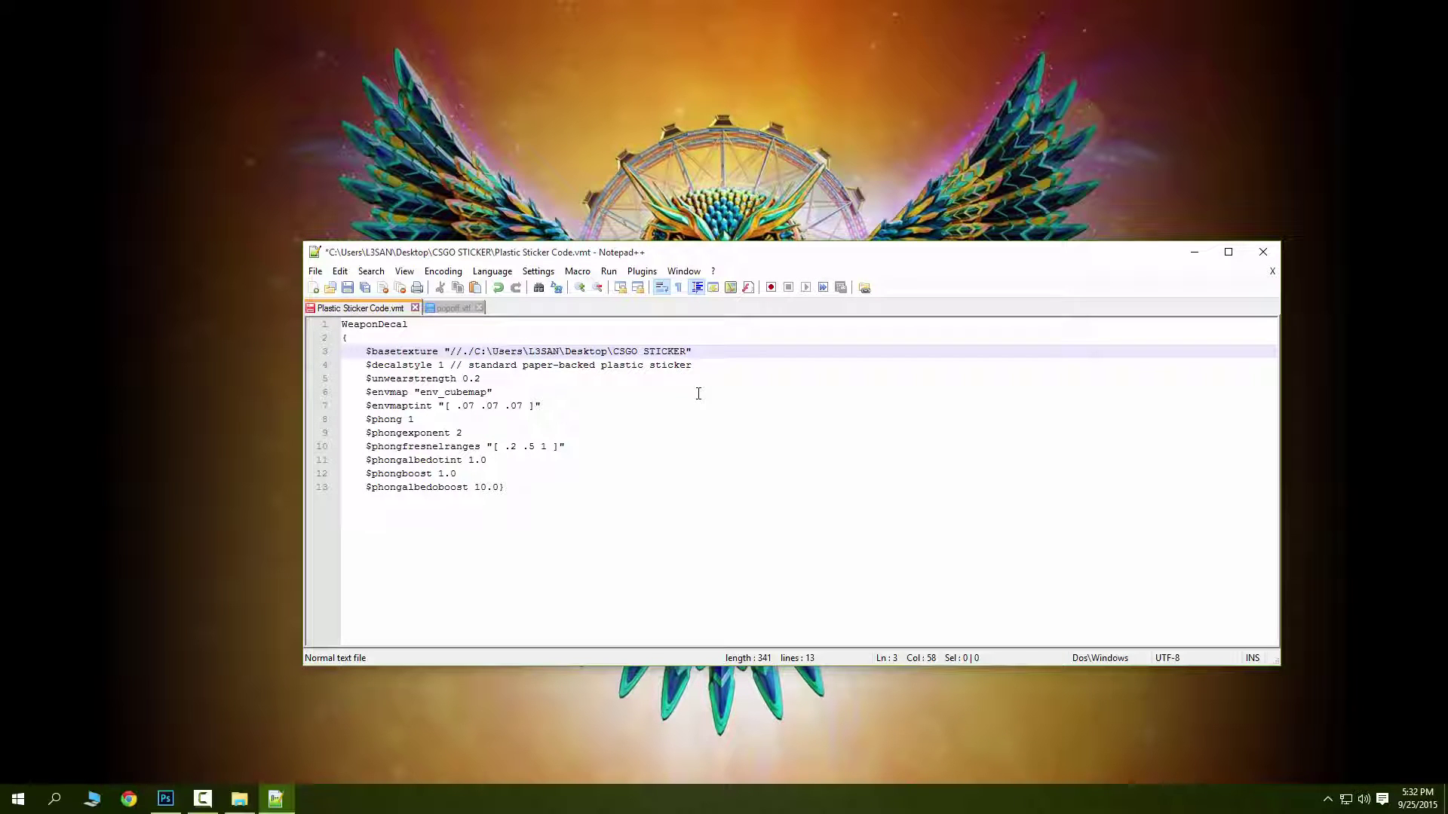
type("\\")
type("popoff")
type(".vtf")
left_click(490, 352)
key("BackSpace")
type("/")
key("Left")
key("Right")
key("Right")
key("Right")
key("Right")
key("Right")
key("Right")
key("Right")
key("BackSpace")
type("/")
left_click(788, 433)
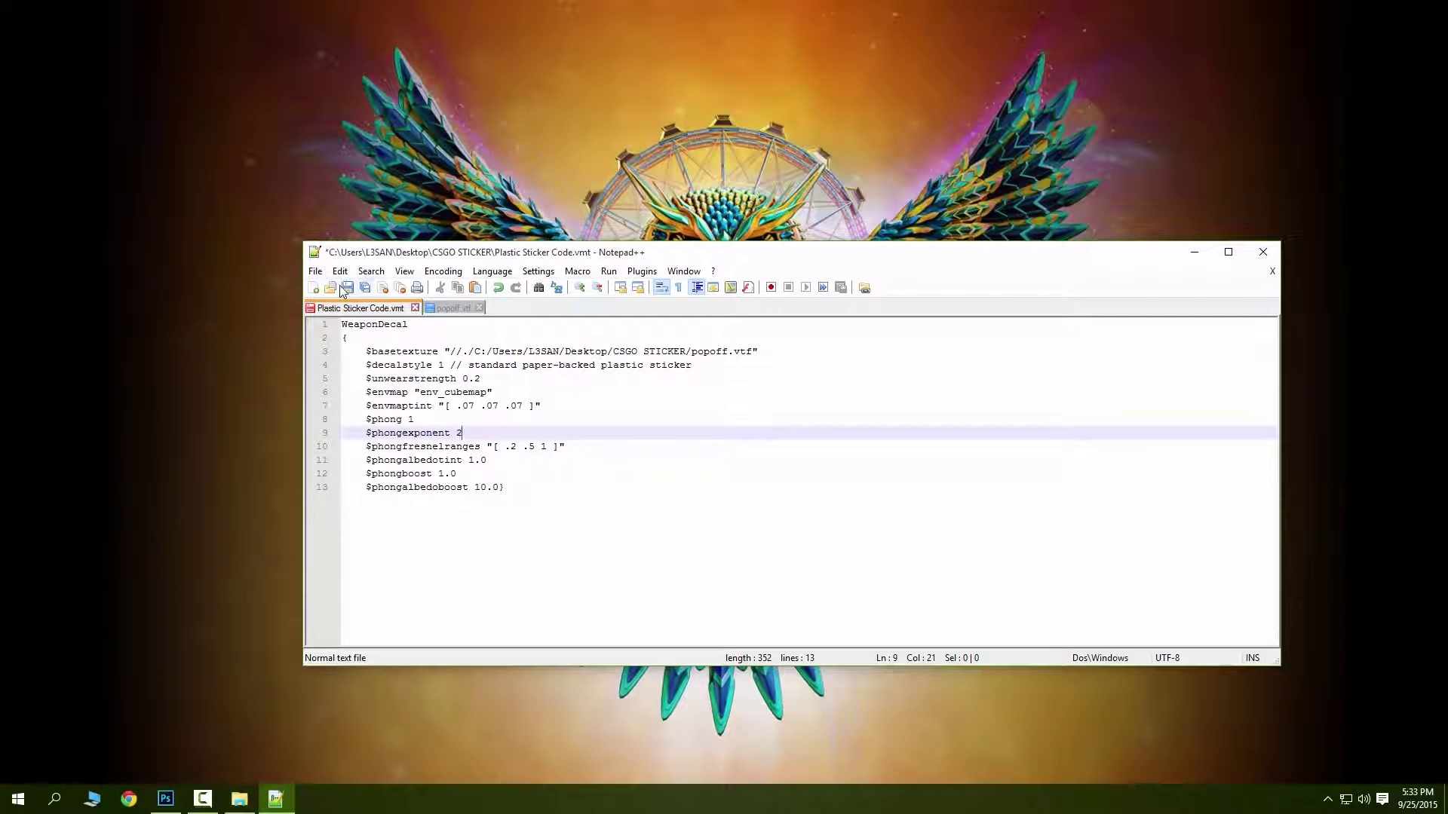
Save As 'Sticker Code.vmt' using the All types (*.*) file type, dropping 'Plastic' from the name.
left_click(315, 271)
left_click(395, 285)
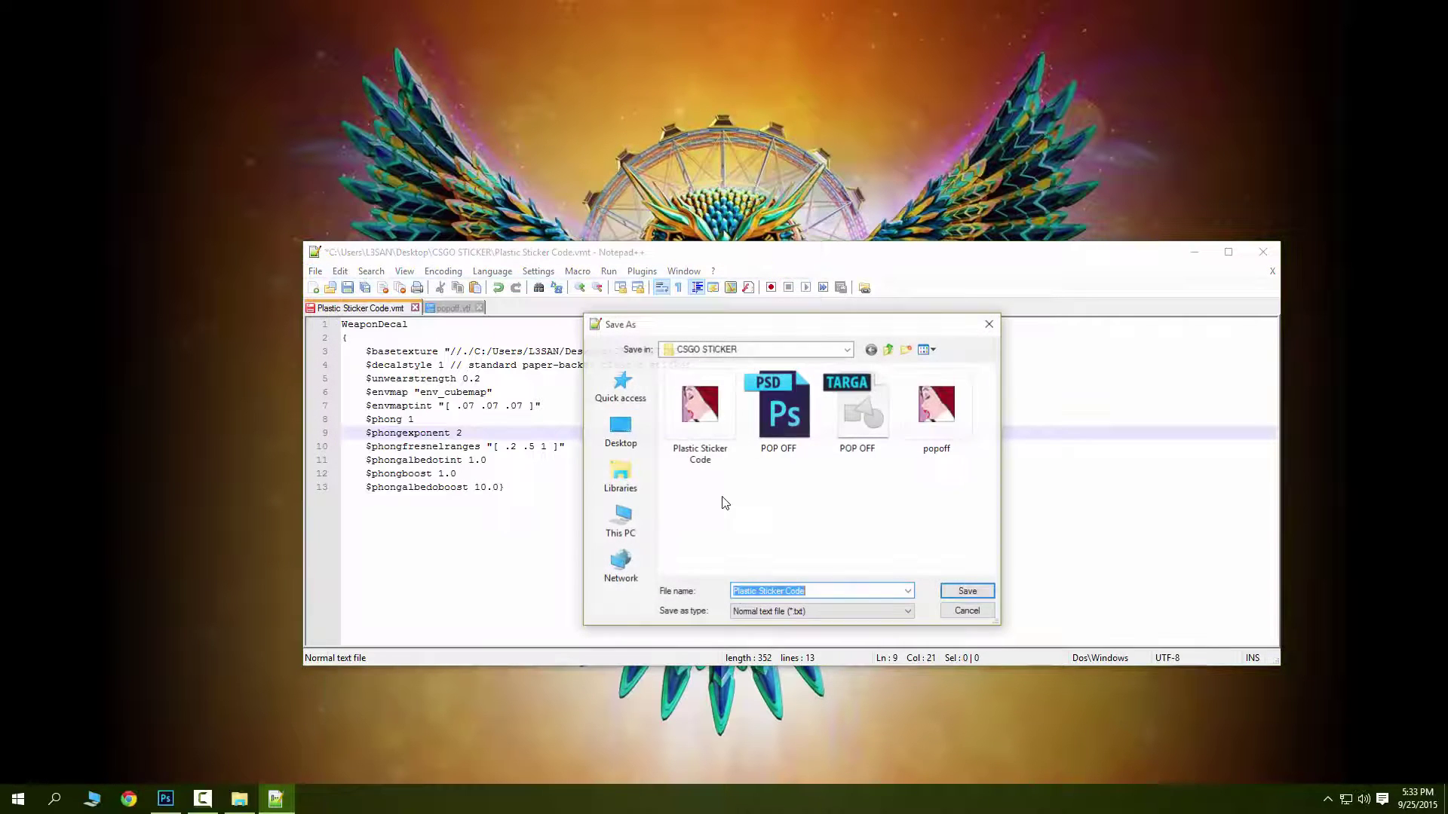
left_click(823, 592)
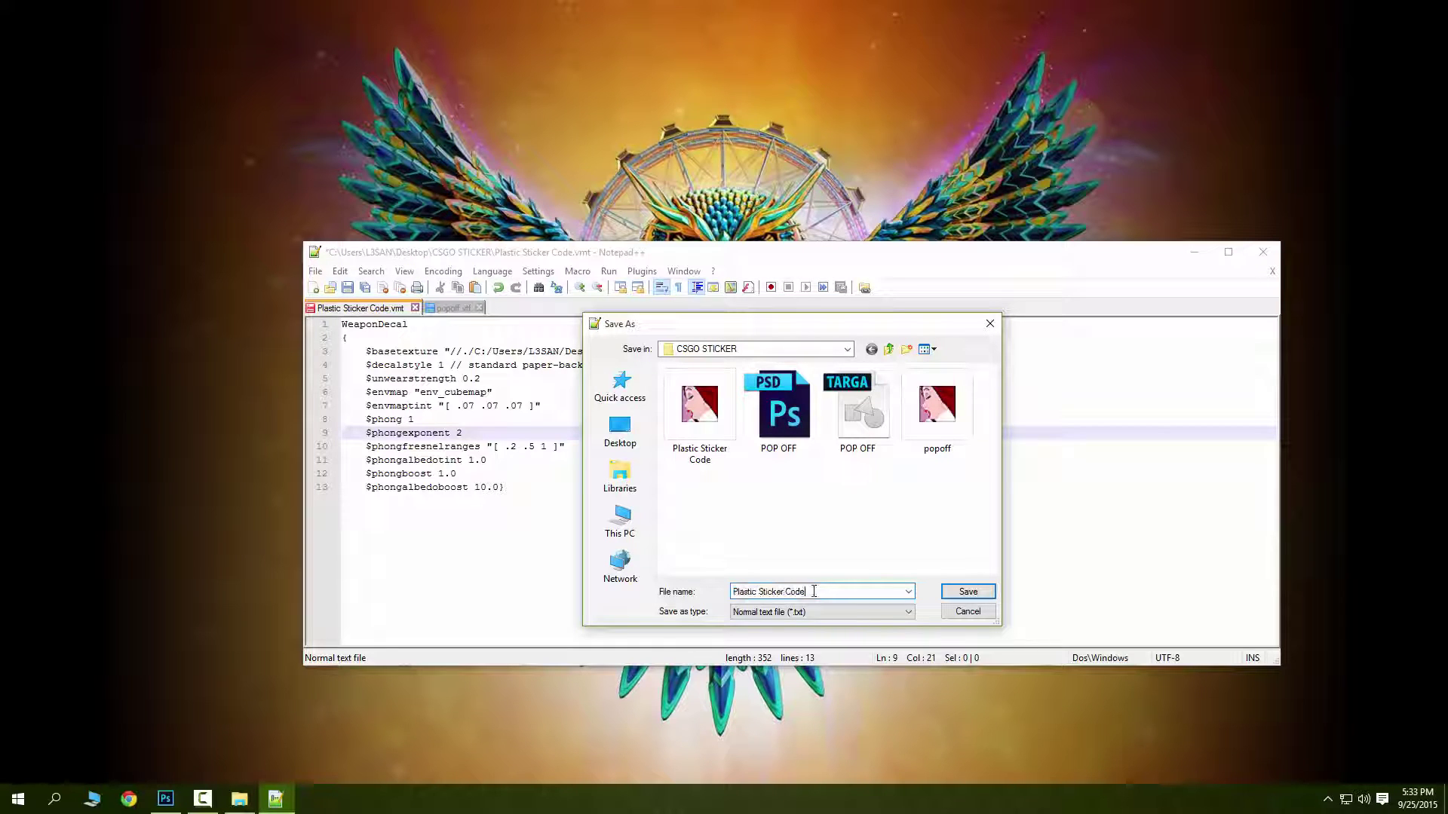
left_click_drag(759, 592, 581, 599)
key("BackSpace")
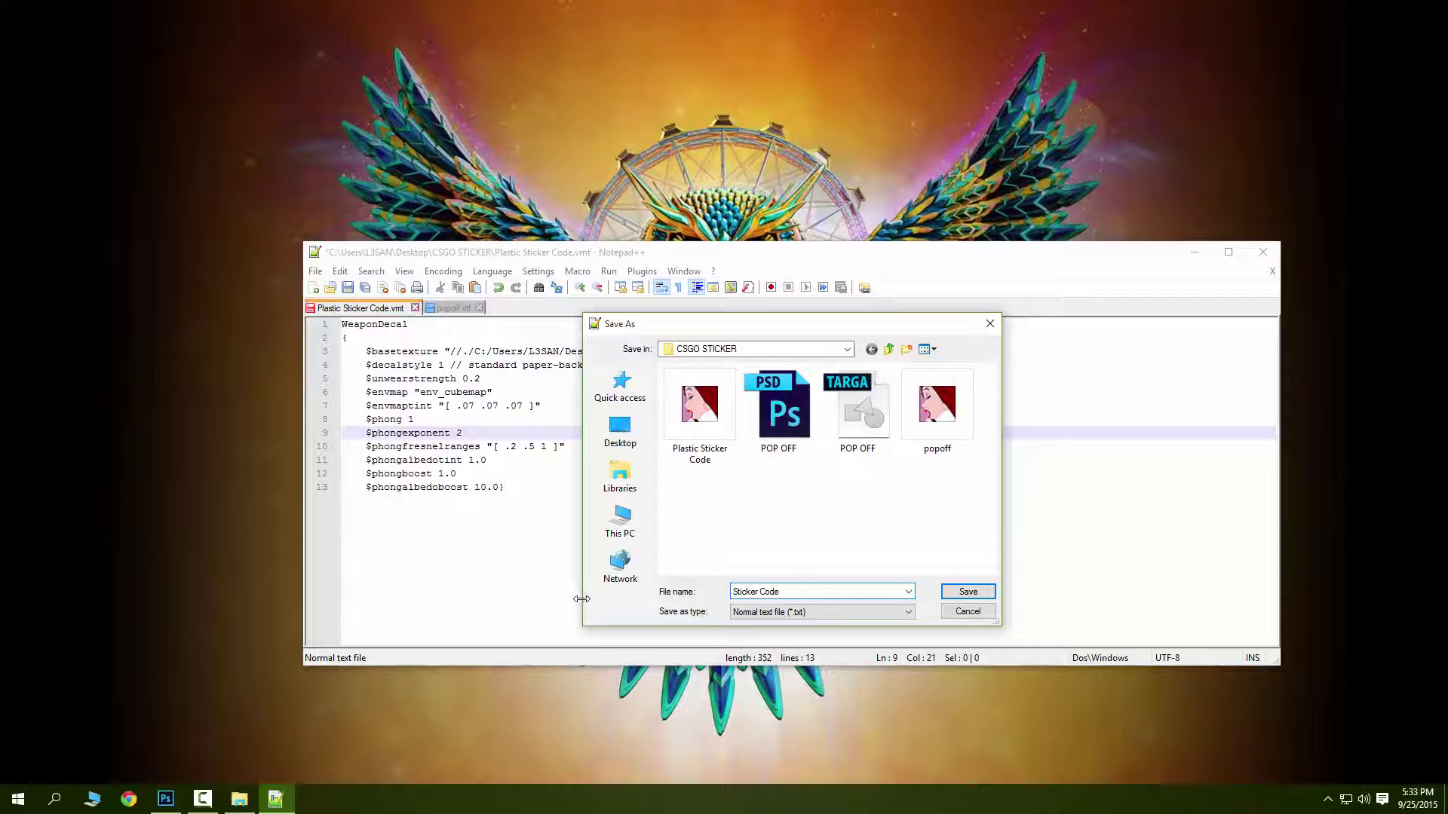
left_click(798, 620)
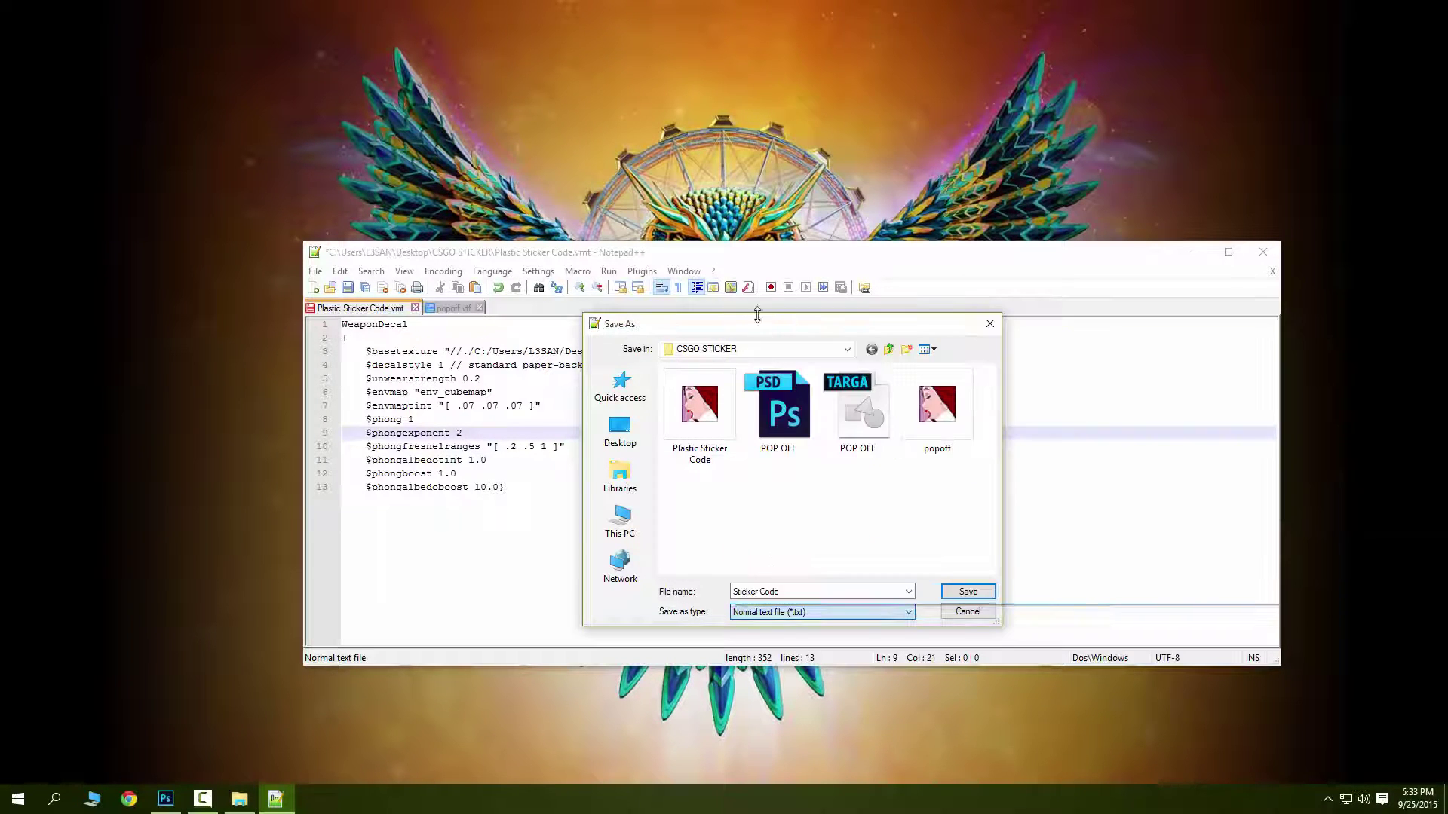
left_click(763, 315)
left_click(795, 591)
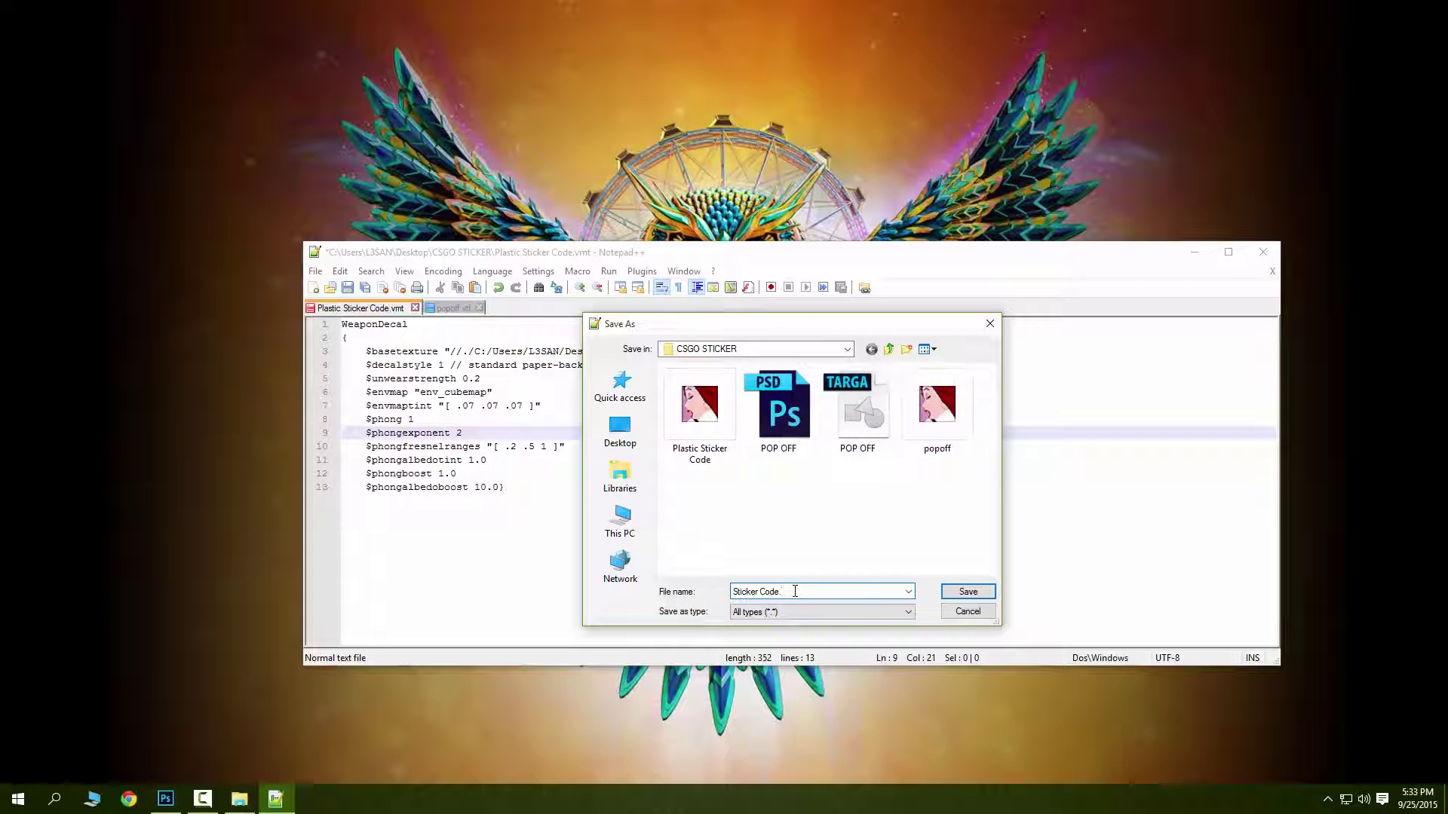
type("mt")
left_click(964, 592)
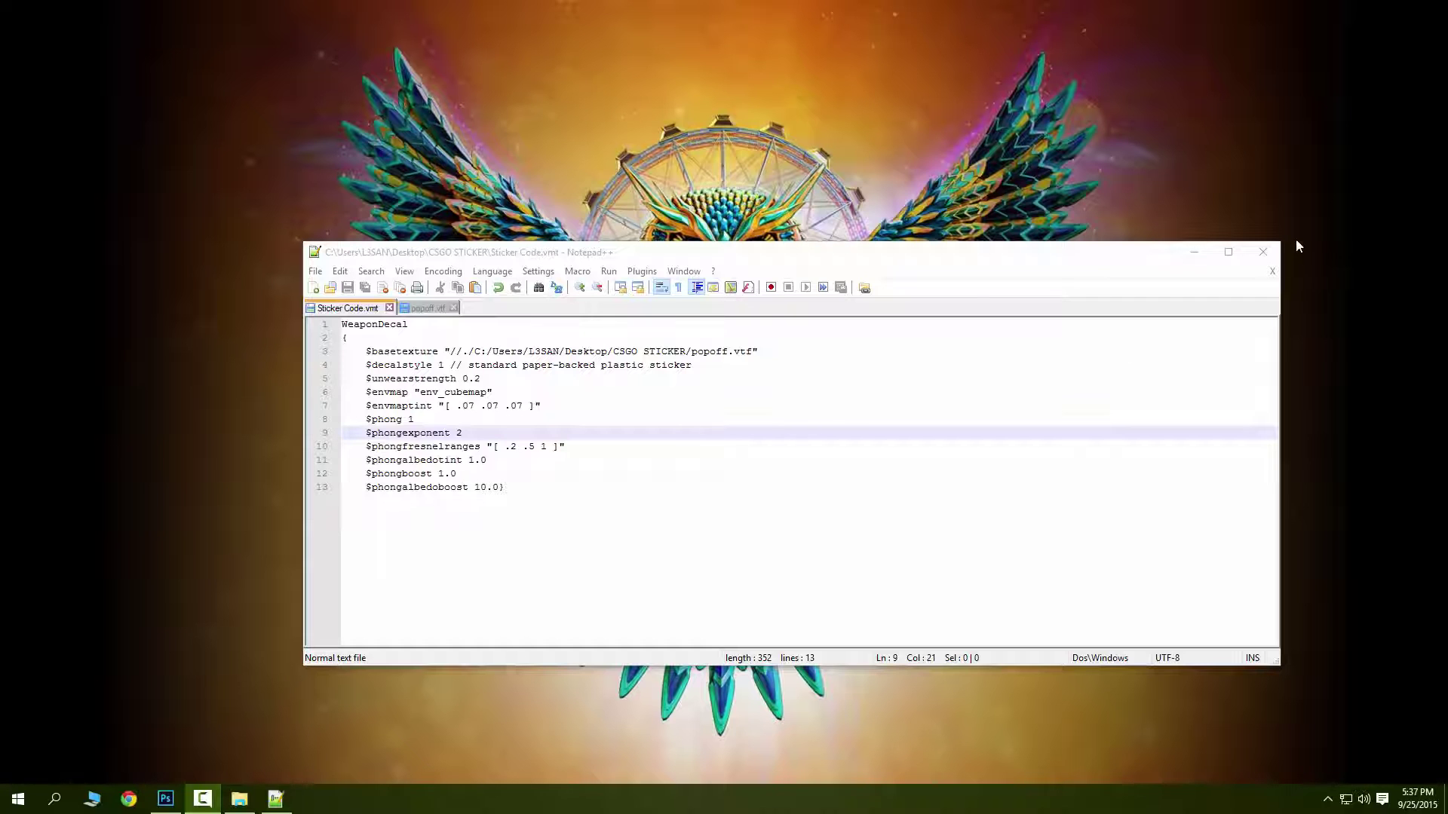
Close Notepad++ and launch Steam from the Start menu to its Tools library.
left_click(1264, 252)
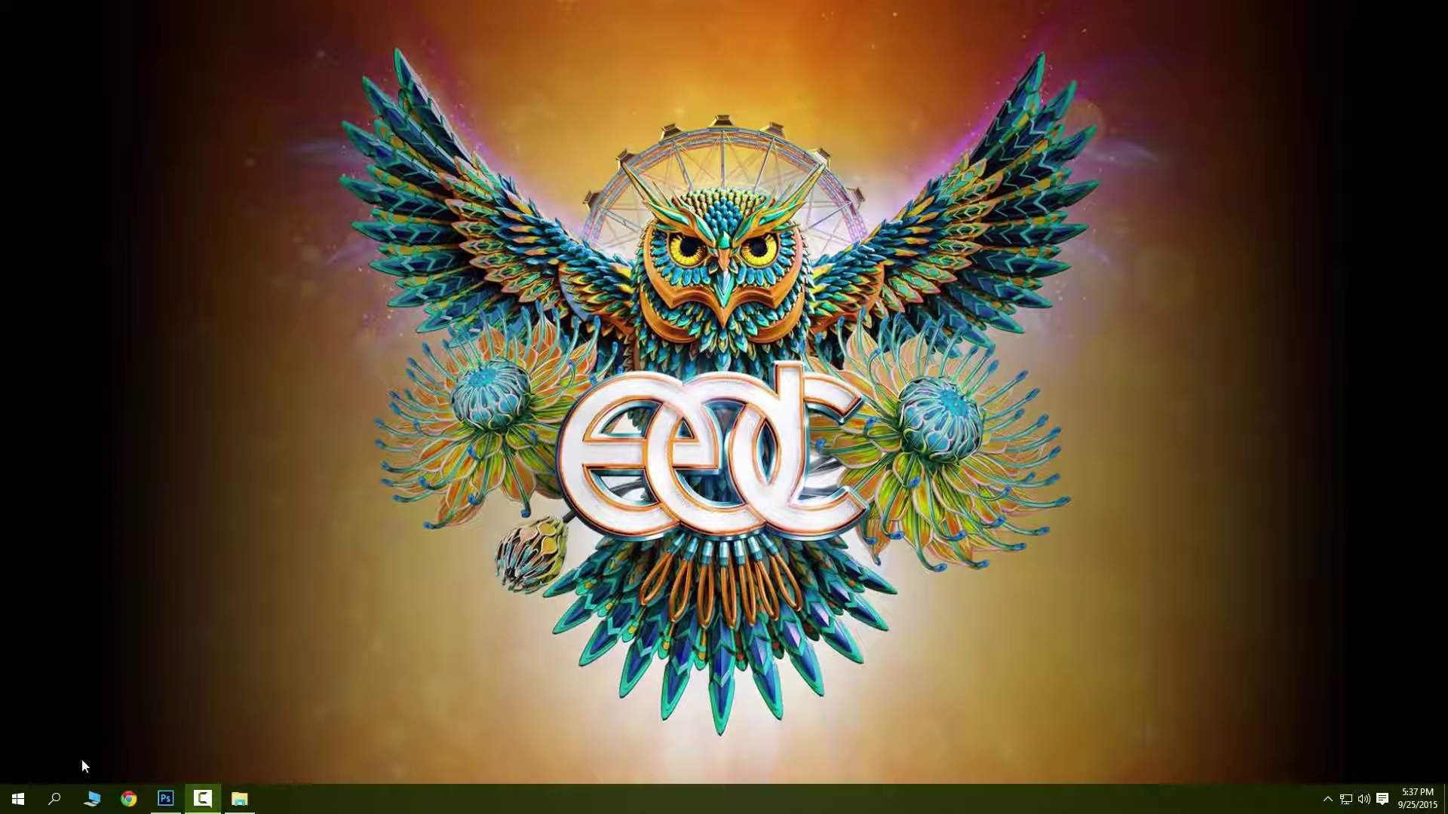
left_click(16, 798)
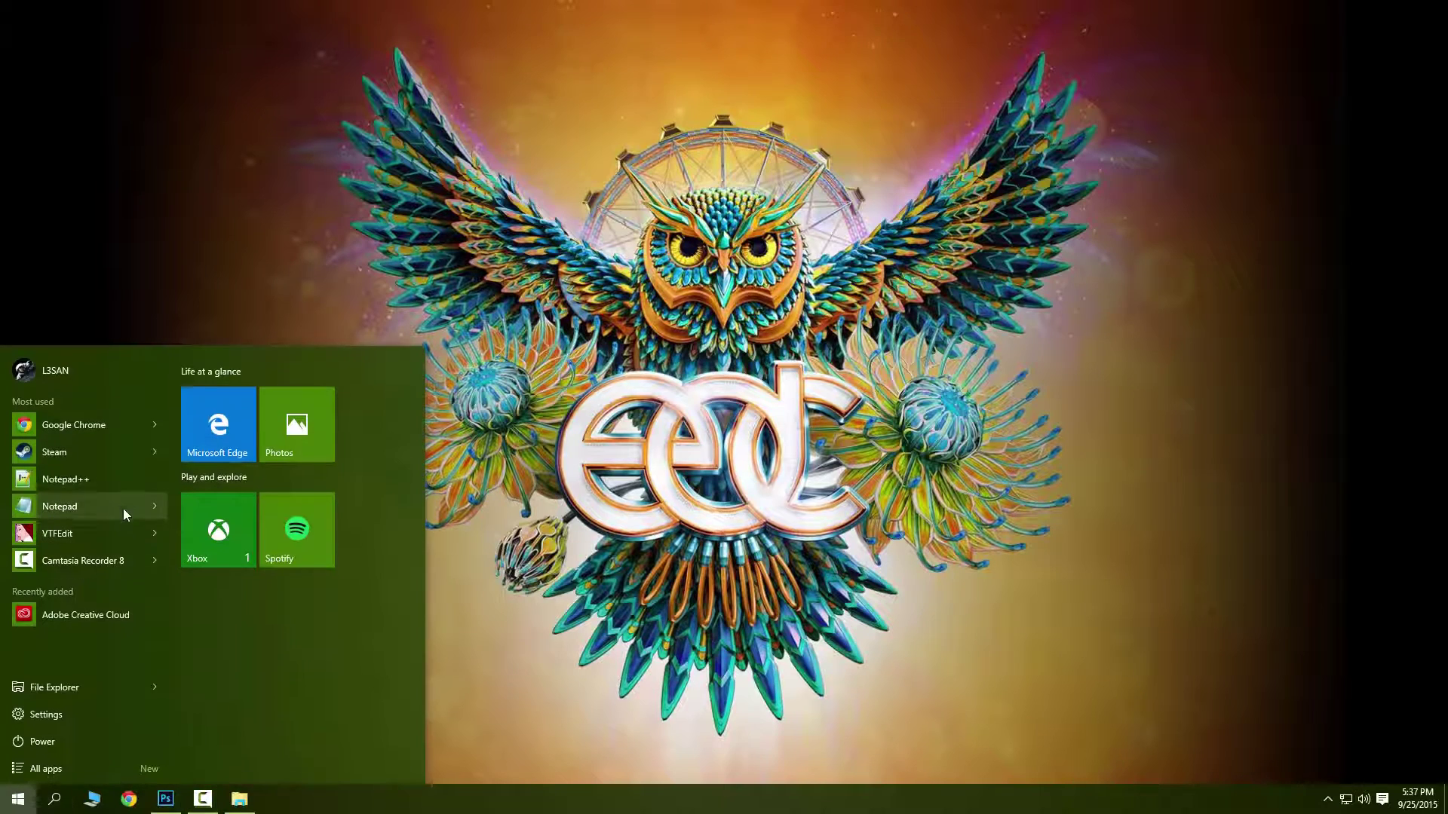
left_click(81, 460)
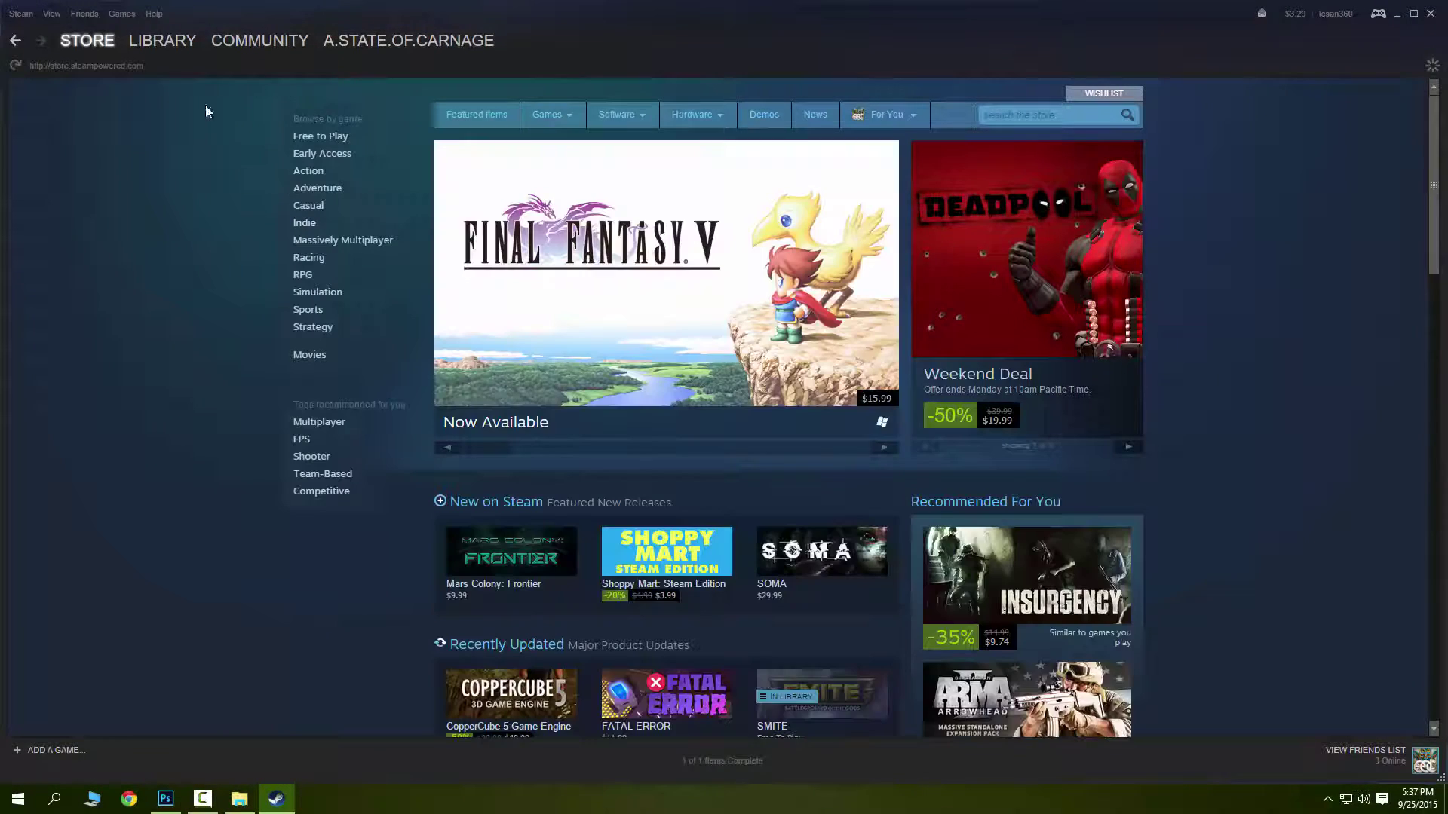
mouse_move(175, 36)
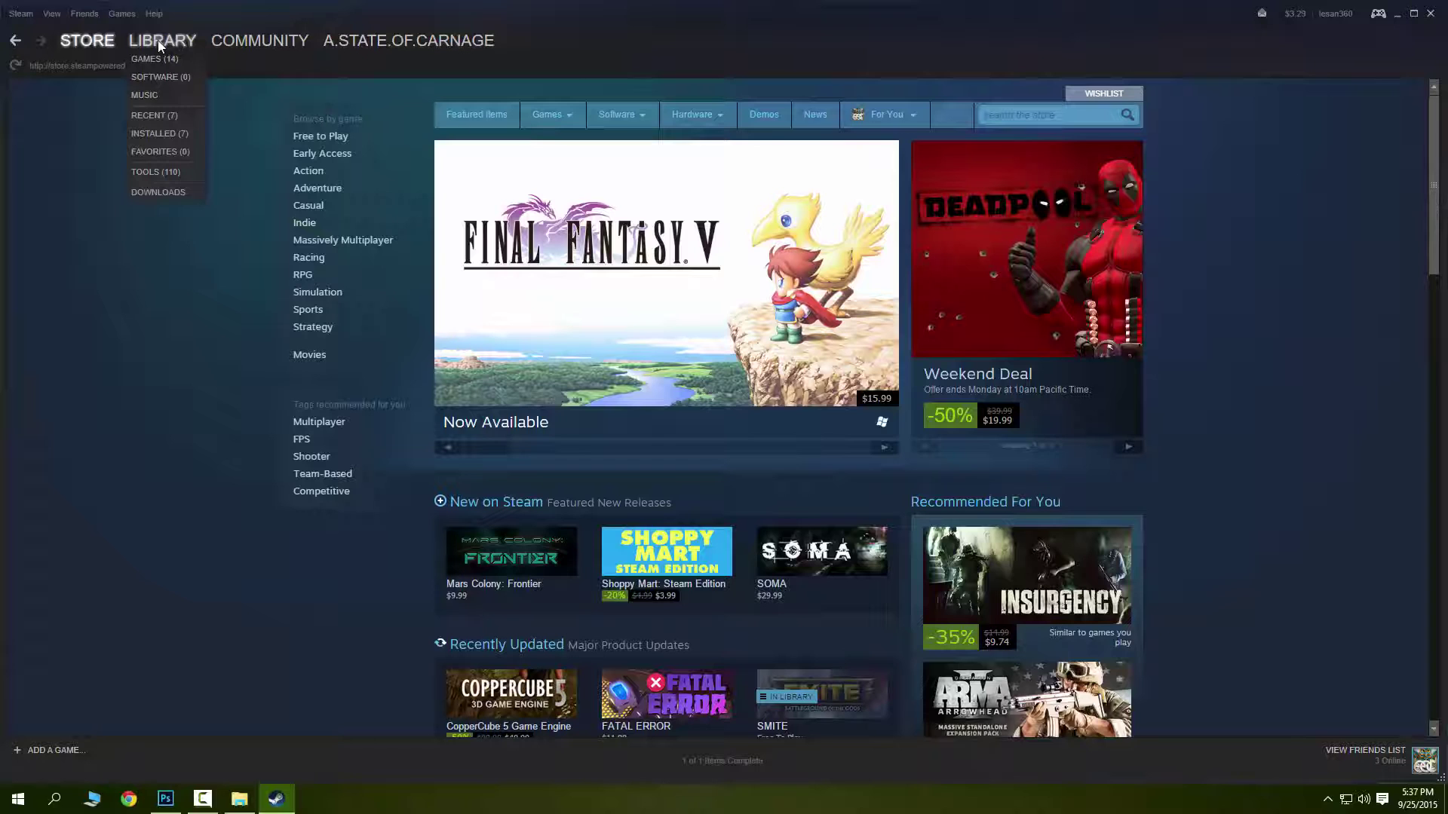
left_click(151, 171)
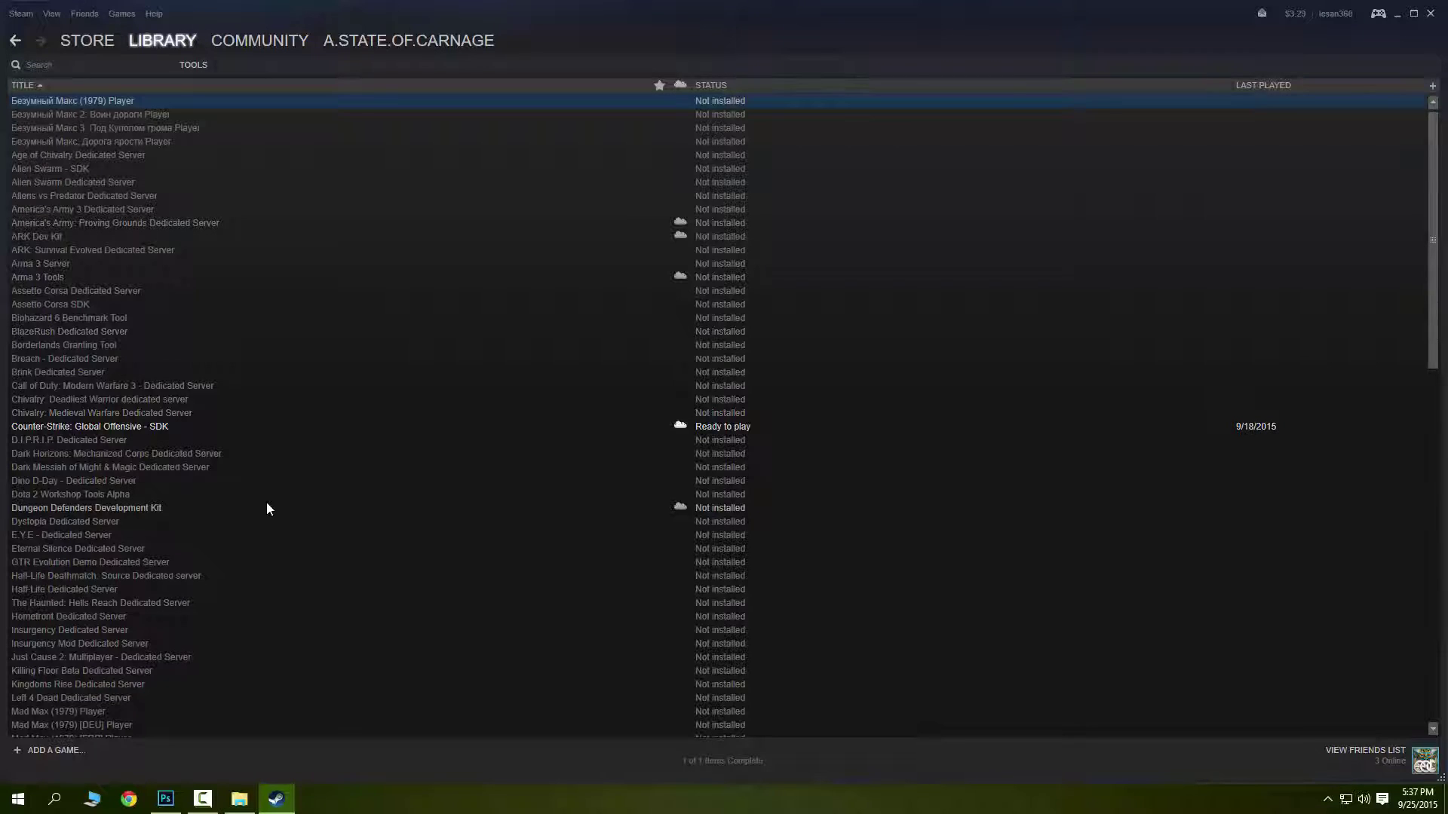
Launch Counter-Strike: Global Offensive - SDK with Play Game and position its launcher window.
left_click(158, 429)
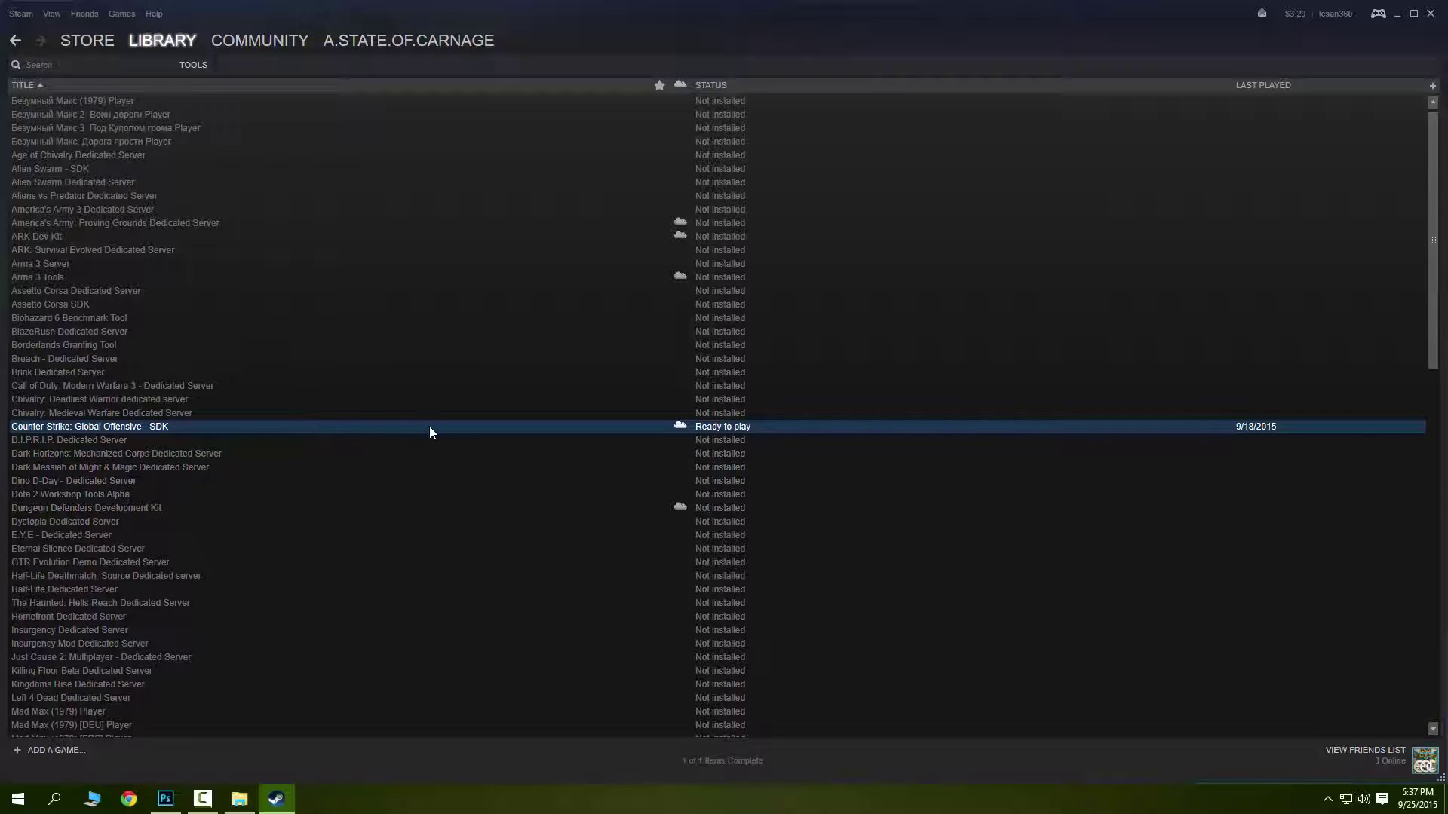
right_click(117, 430)
left_click(141, 432)
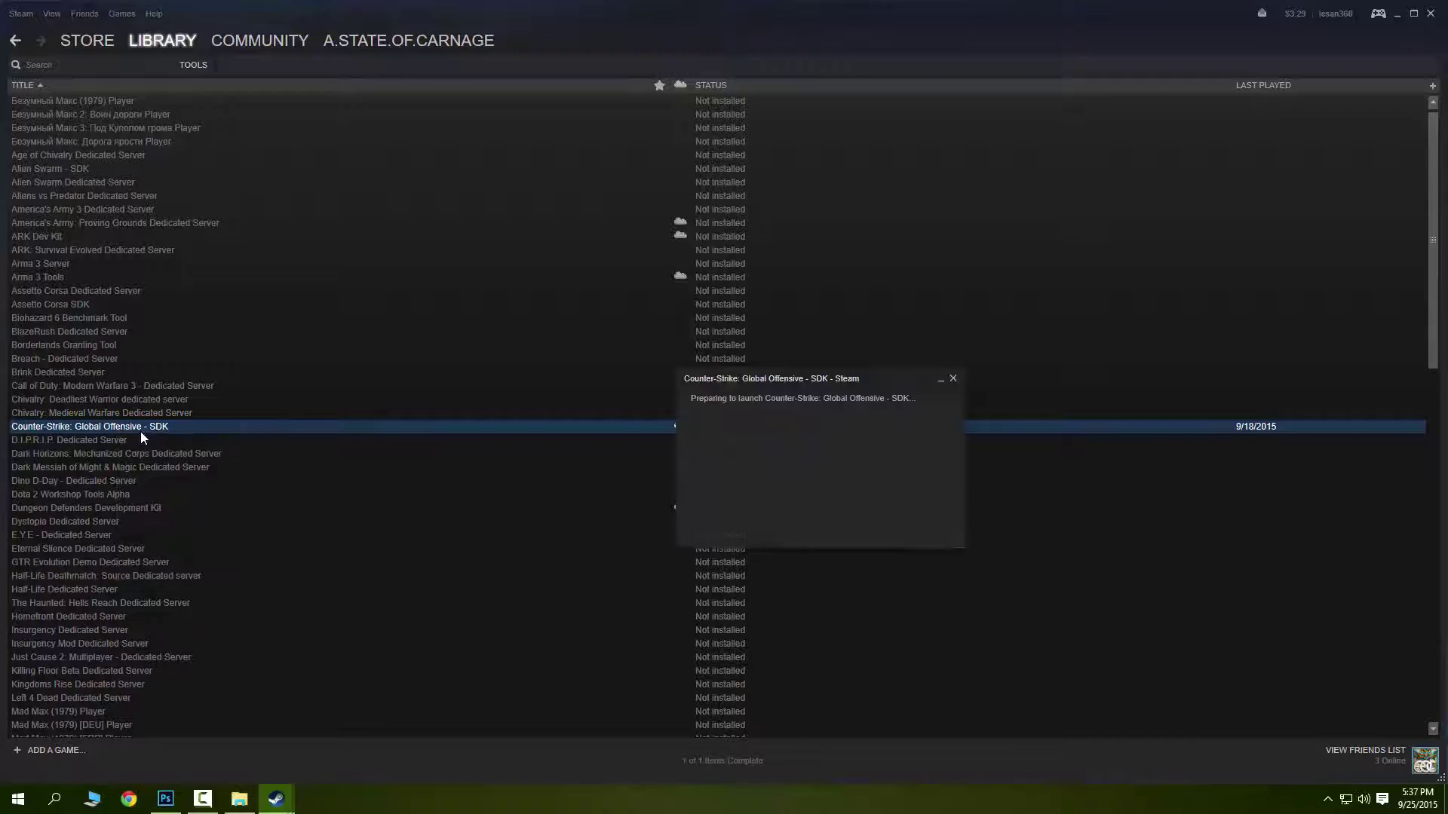
left_click(1430, 13)
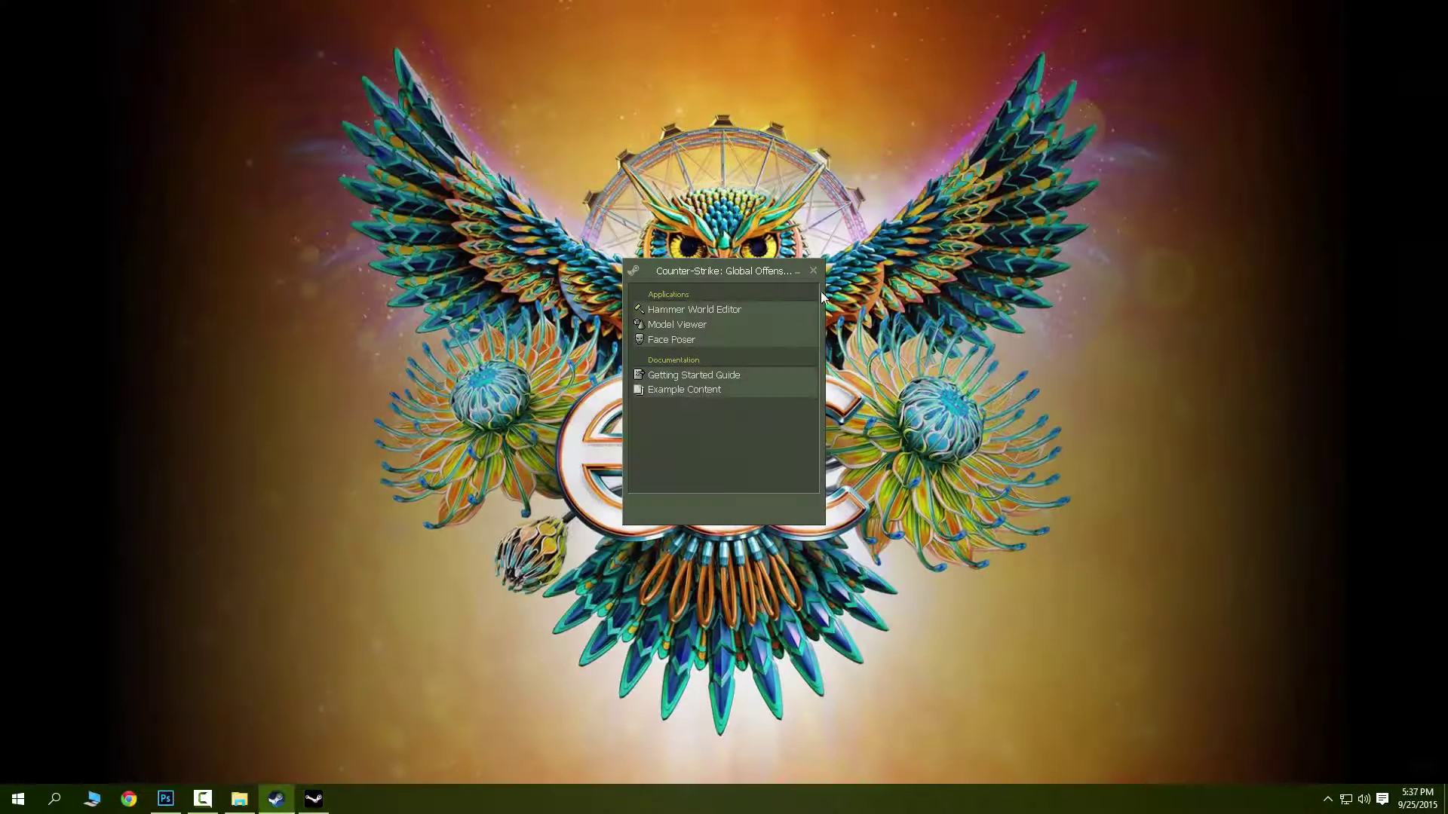
left_click_drag(737, 270, 731, 273)
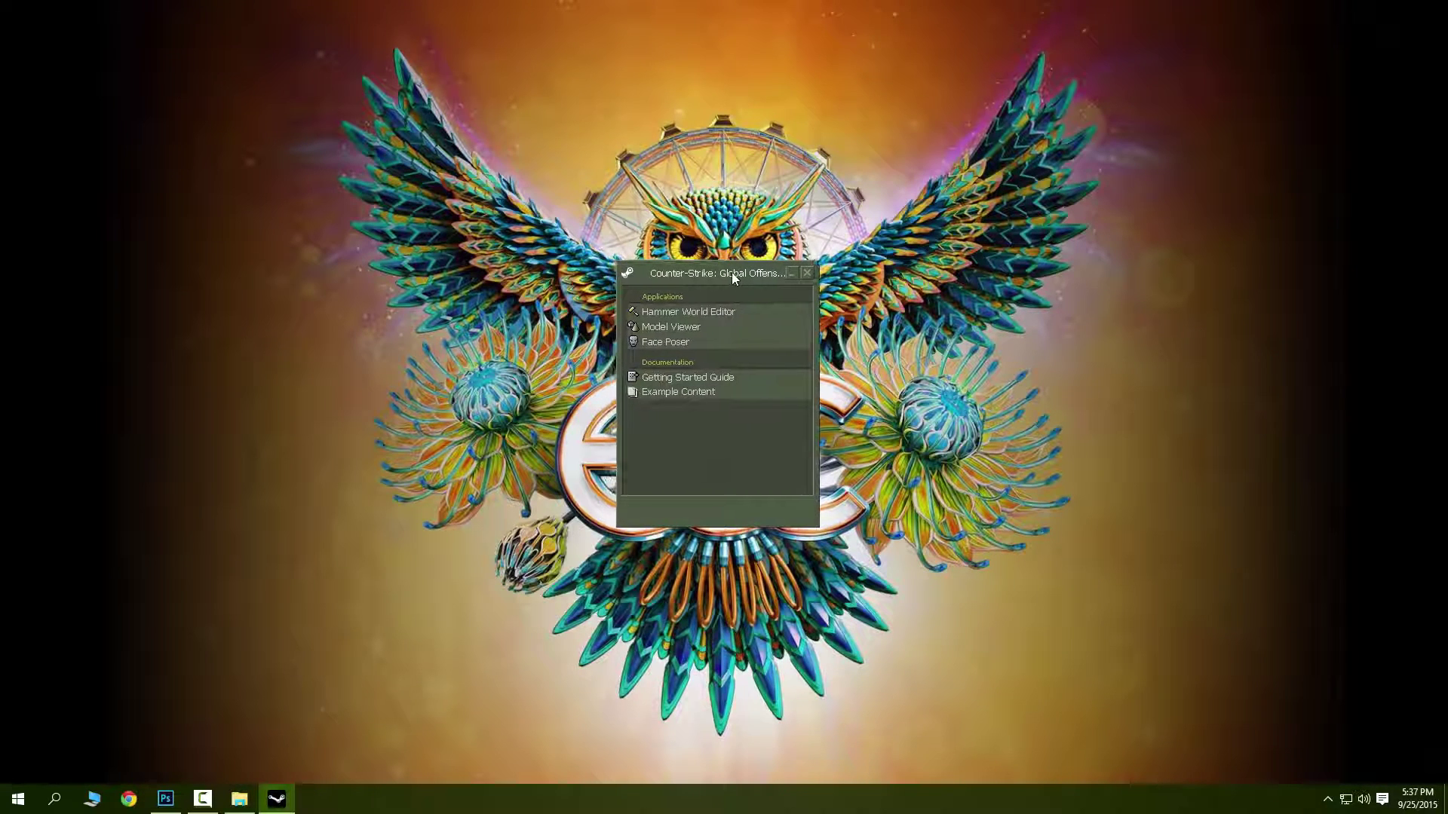
Start Model Viewer, load sticker_preview.mdl via File > Load Model, and tilt it.
left_click(671, 333)
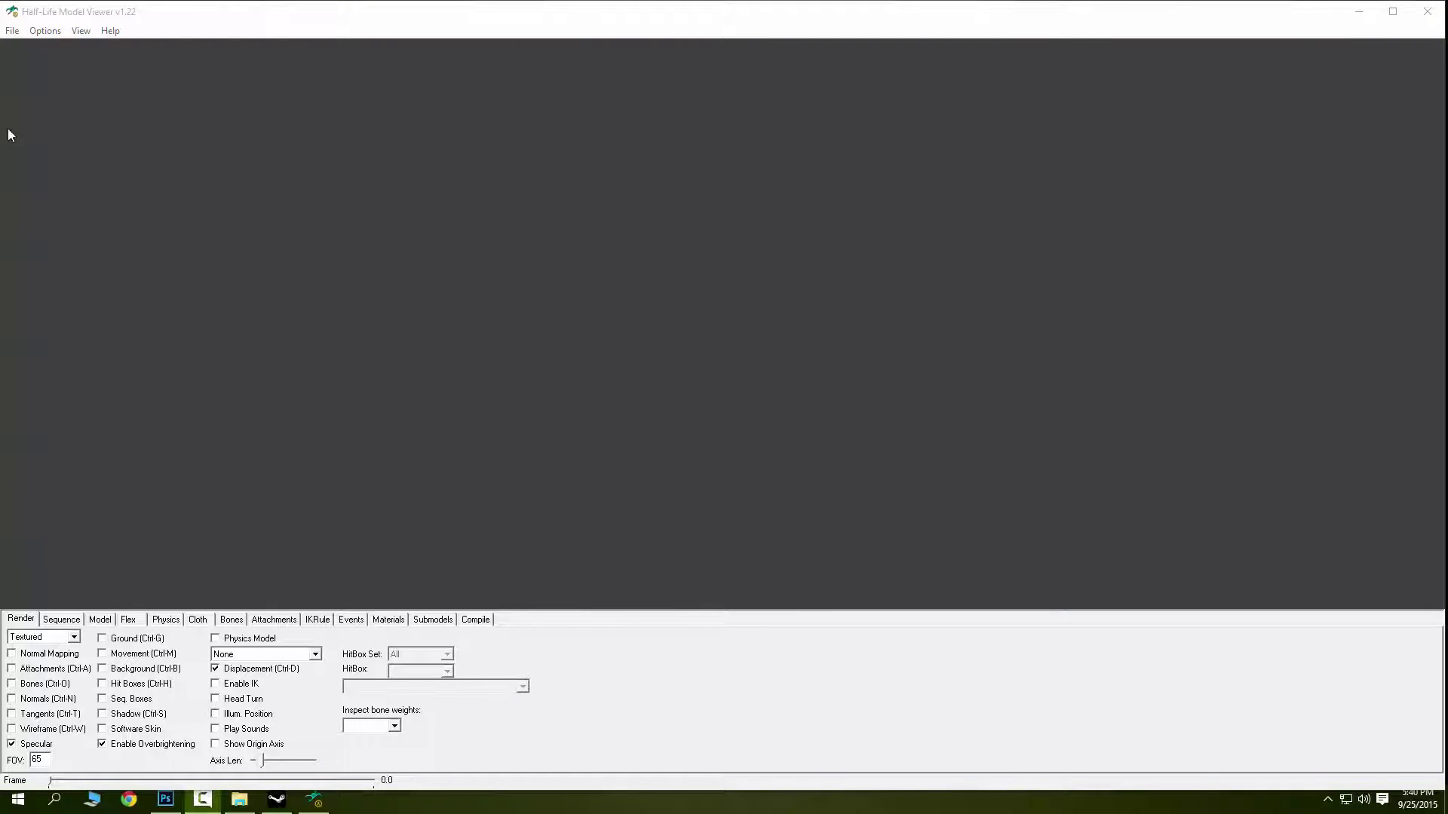
left_click(12, 31)
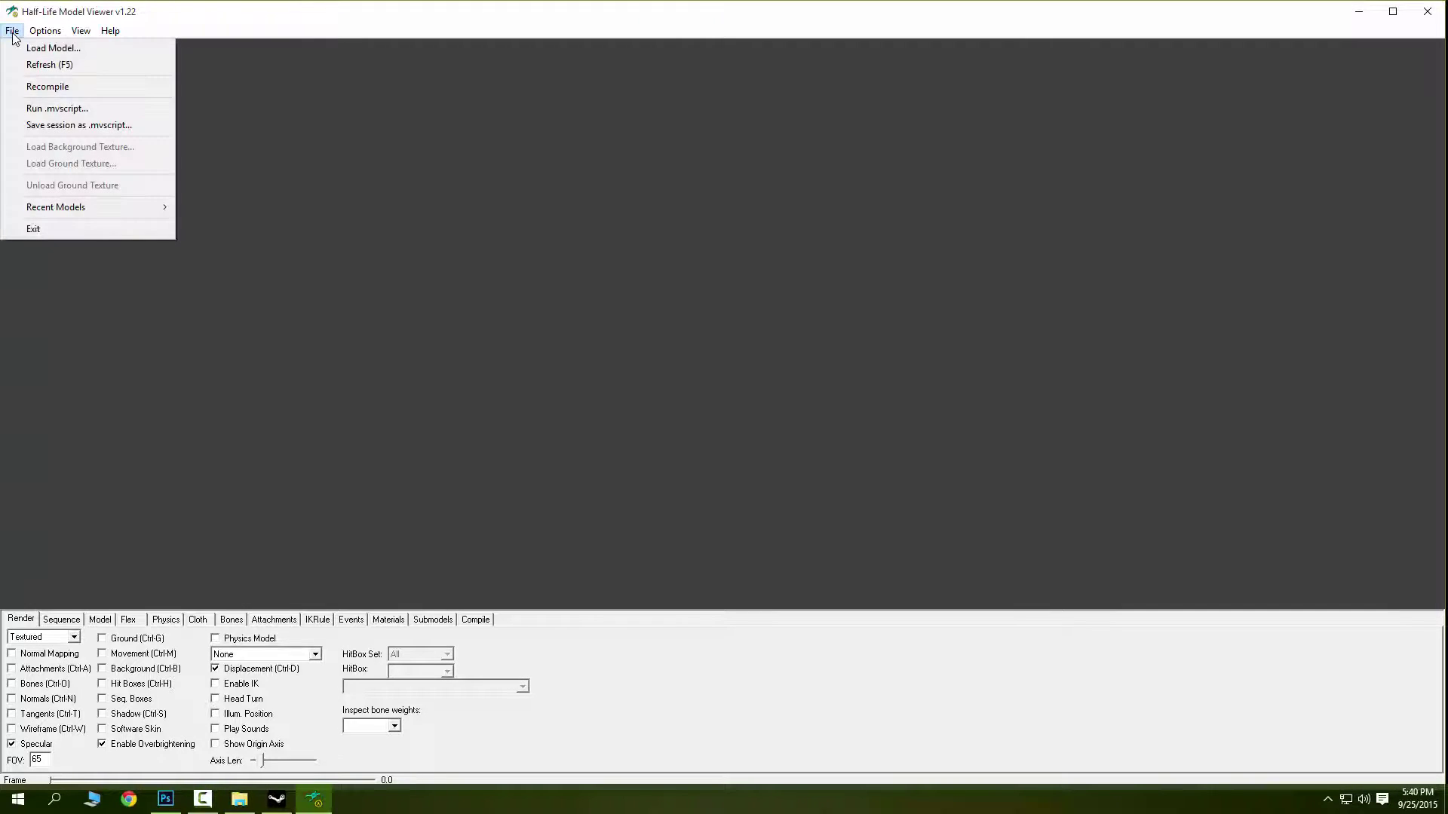
left_click(79, 47)
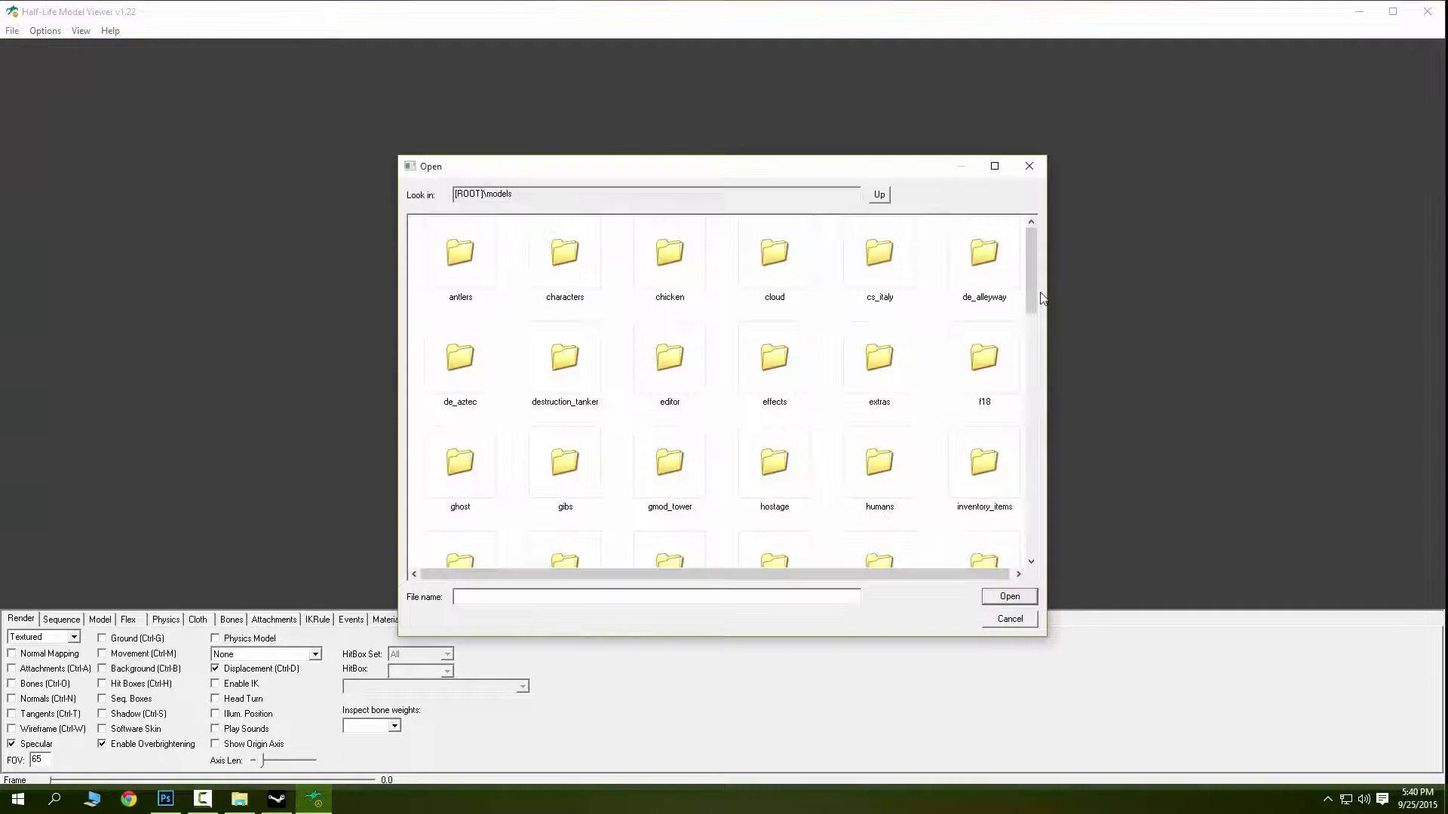
left_click_drag(1027, 261, 1045, 522)
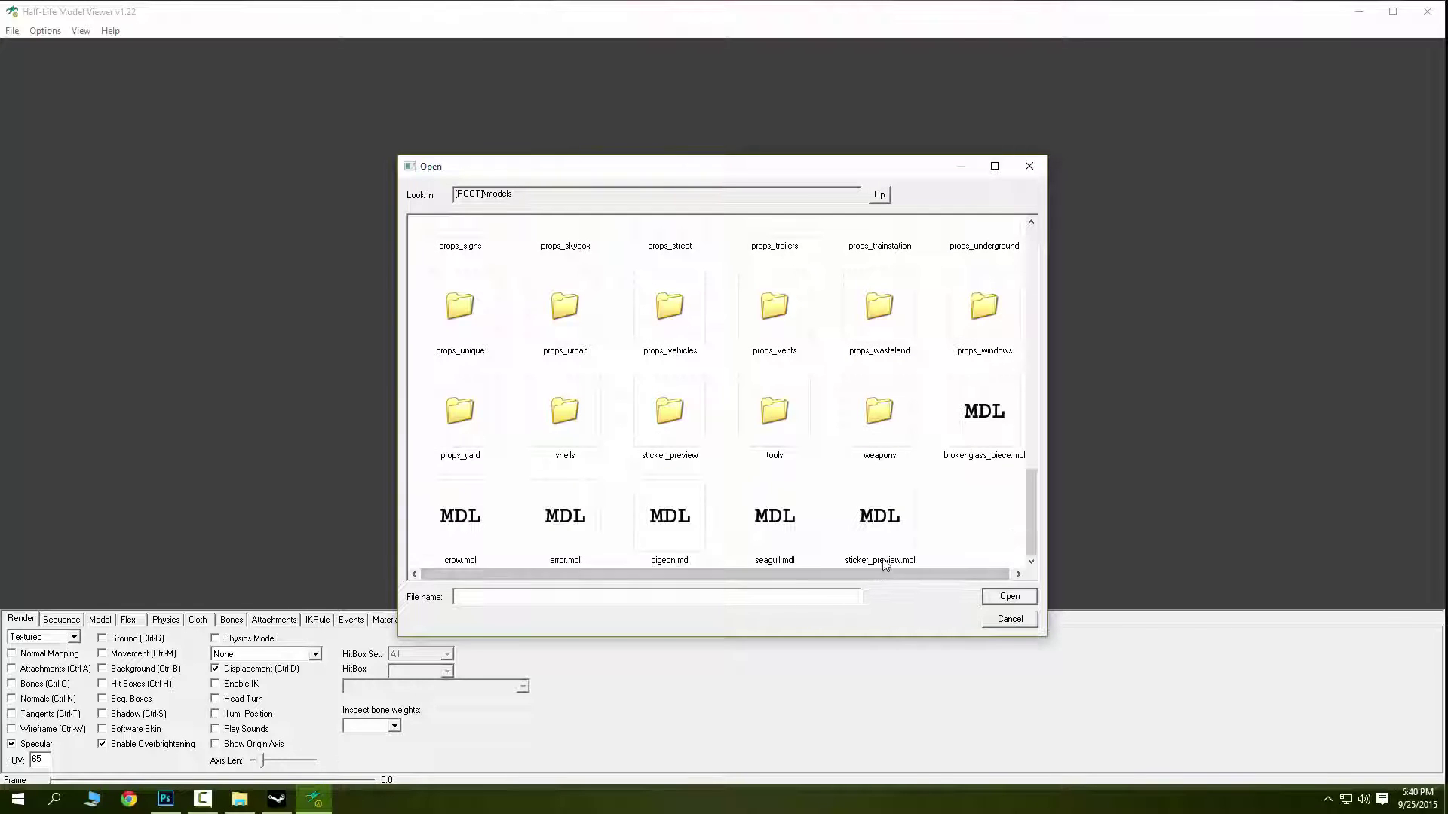
left_click(884, 529)
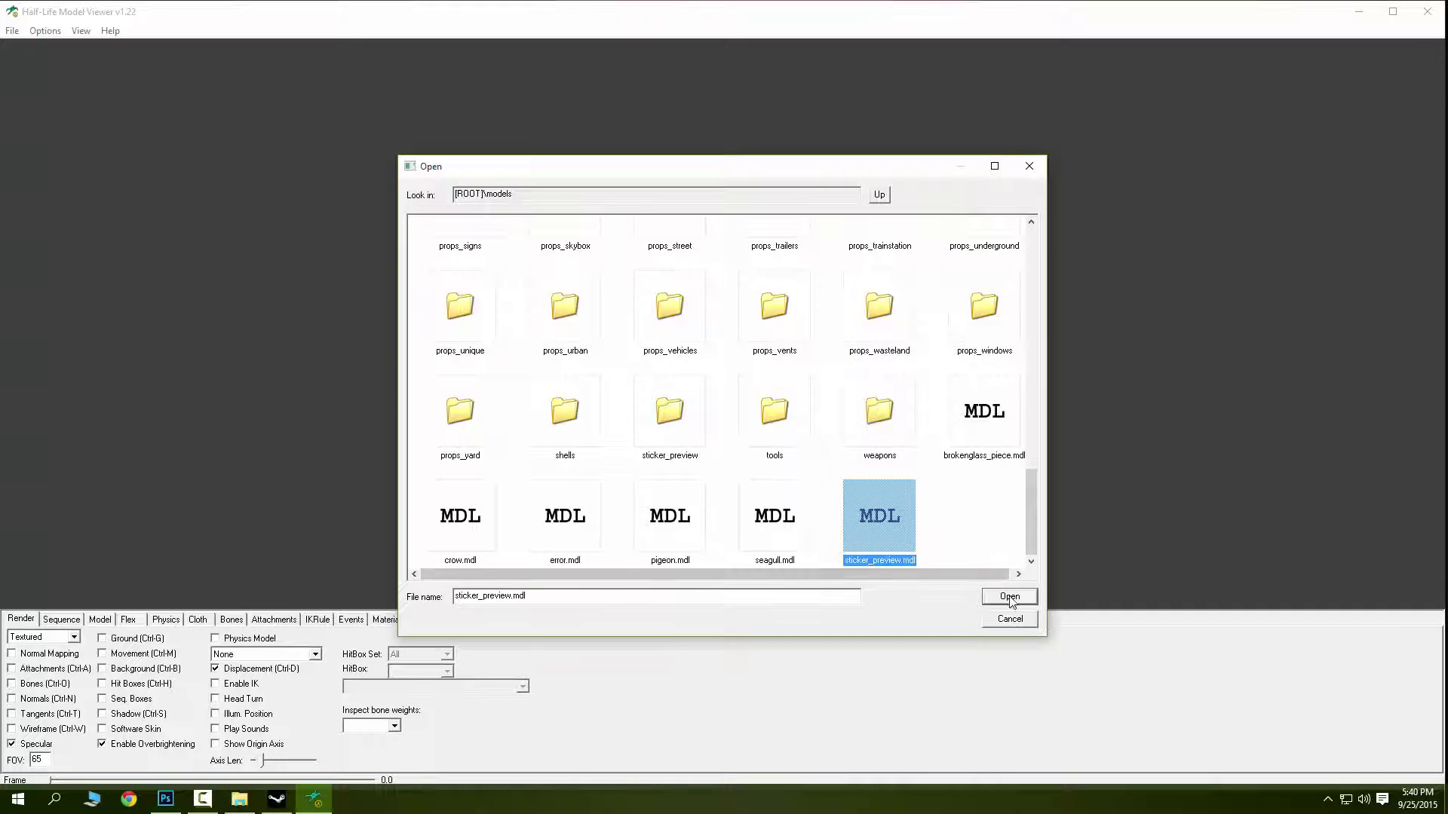
left_click(1011, 597)
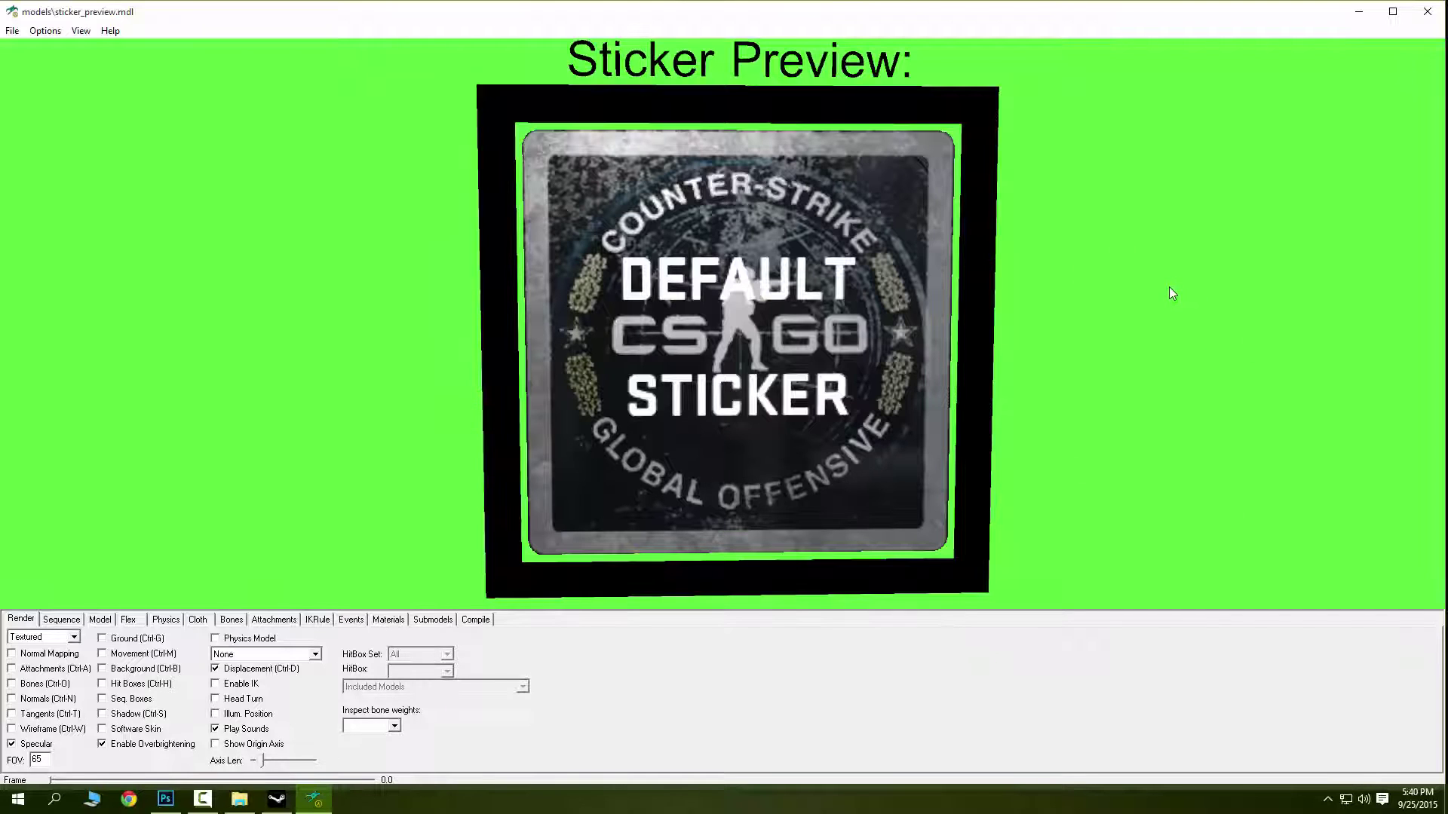
left_click_drag(1103, 504, 1100, 501)
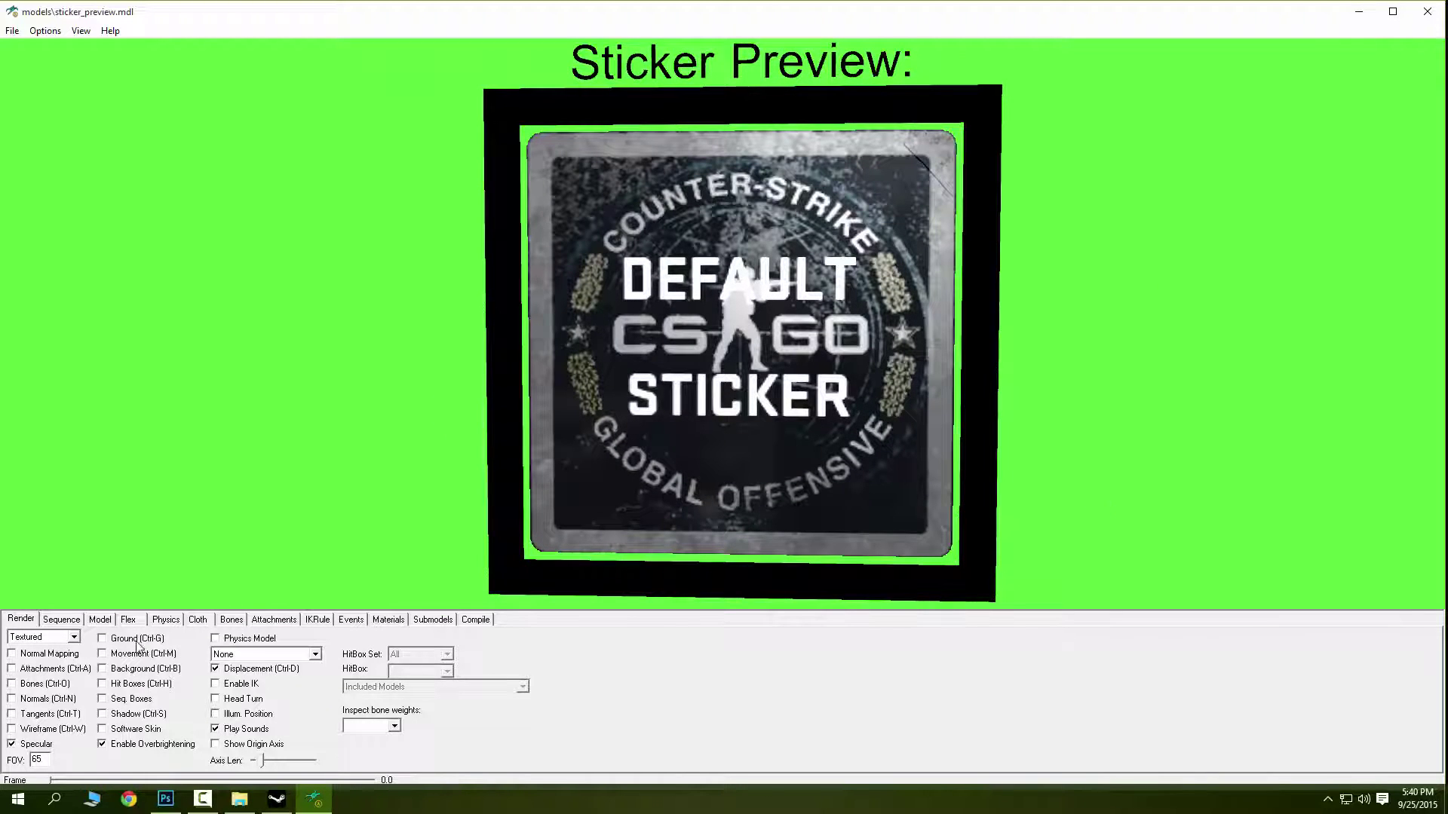
Replace the sticker_preview_wip material with Sticker Code.vmt and rotate the model front-on.
left_click(389, 621)
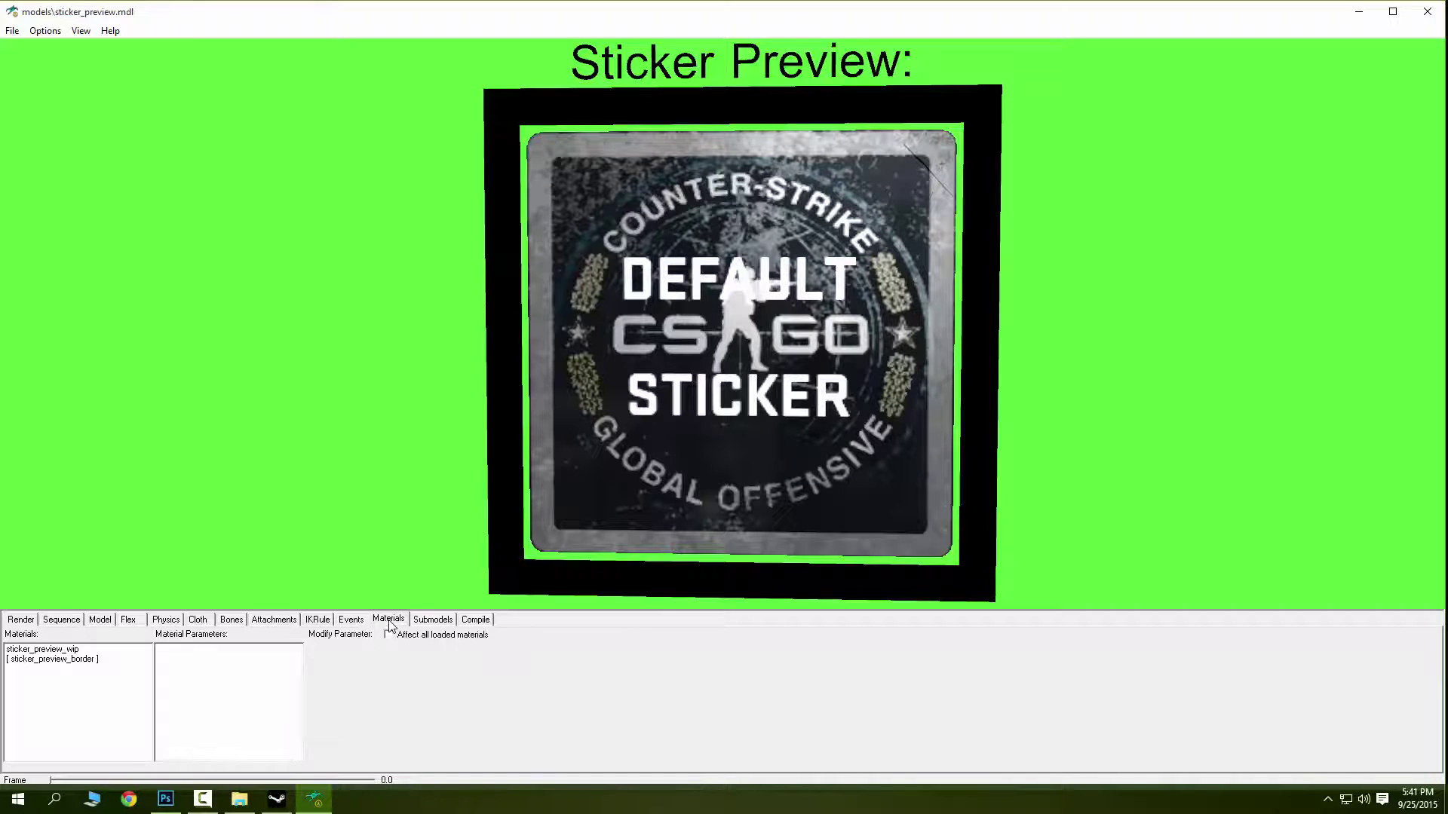
left_click(58, 651)
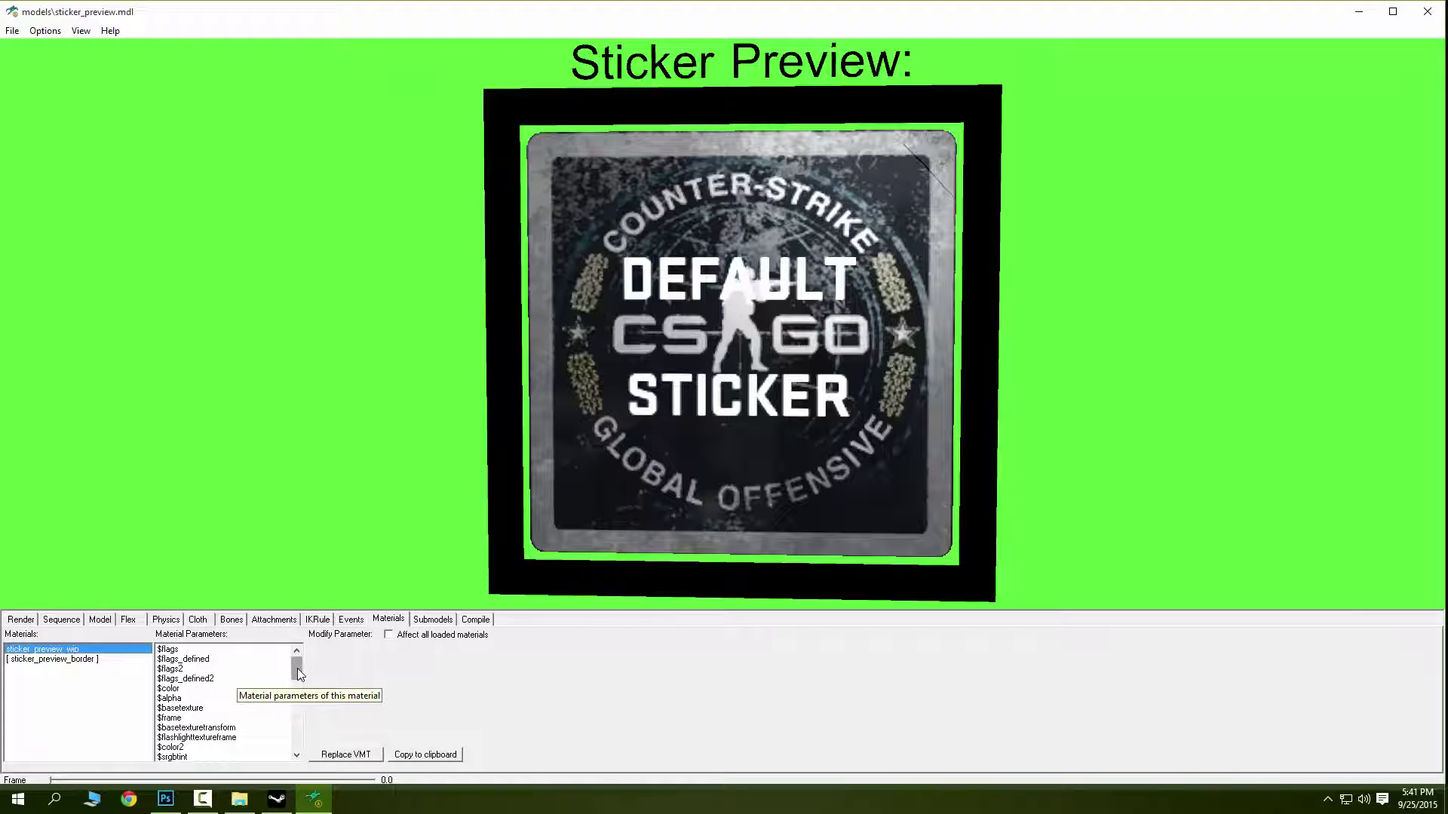
left_click(345, 756)
double_click(177, 162)
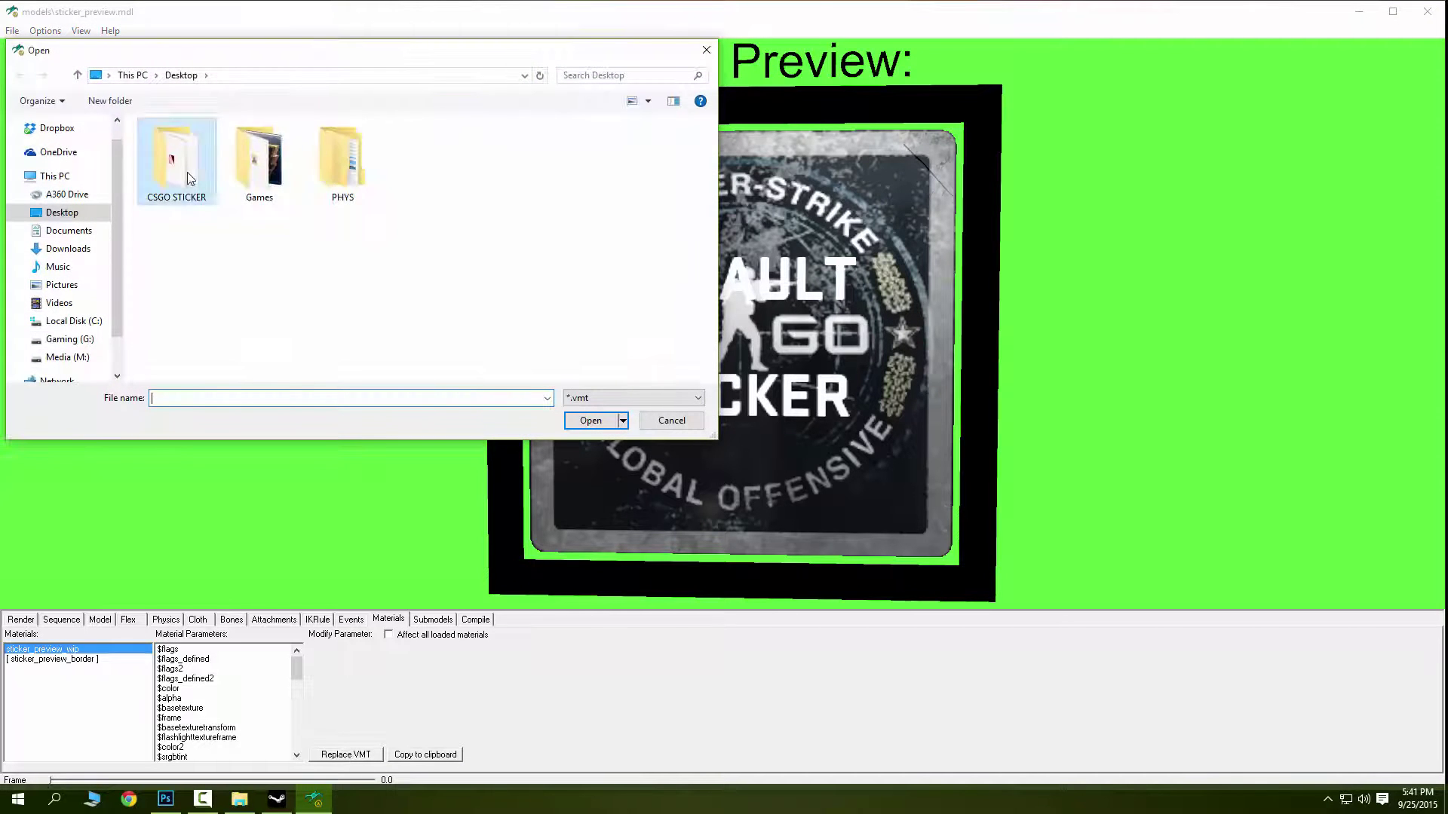
left_click_drag(391, 57, 614, 118)
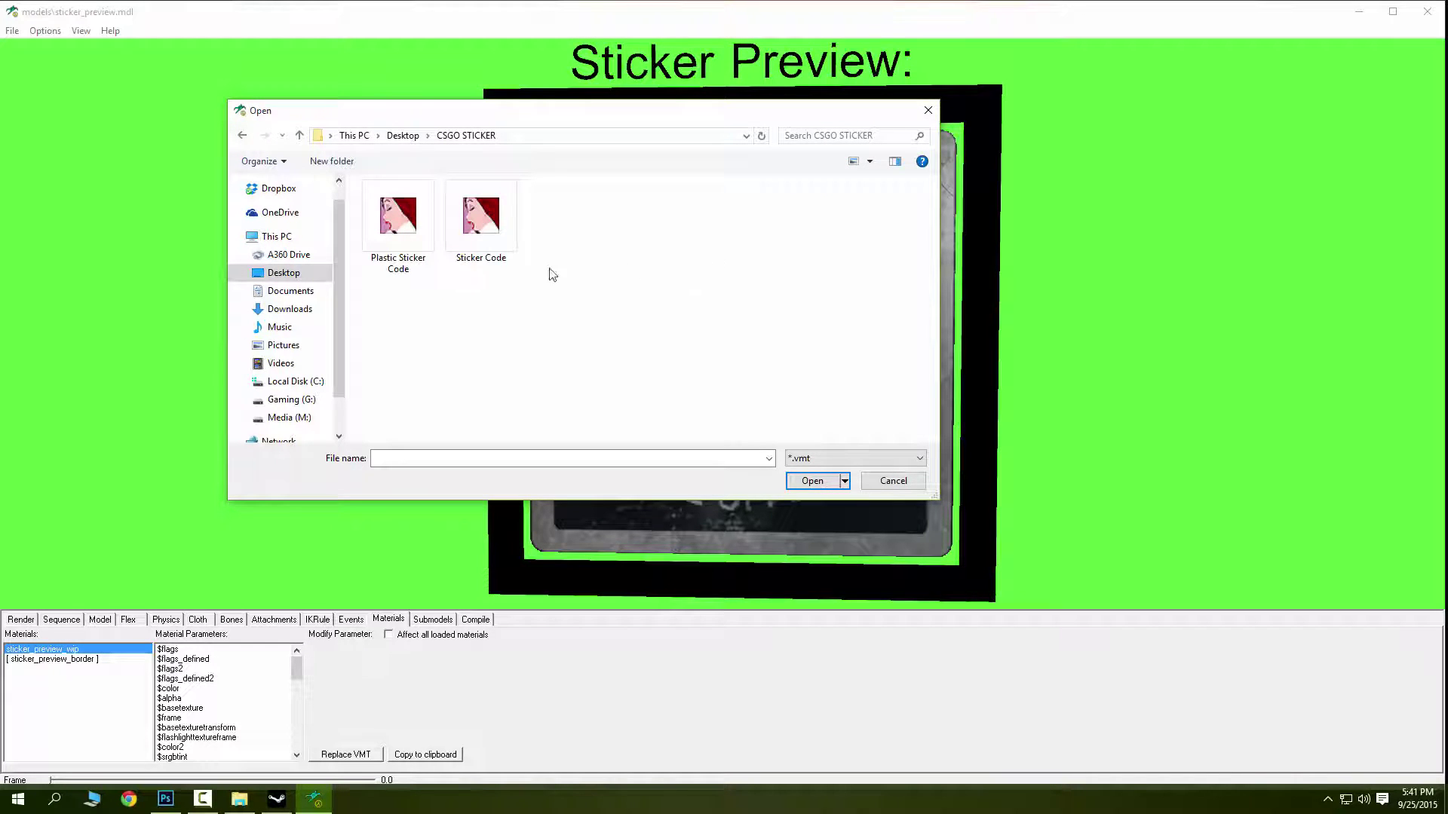
left_click(486, 260)
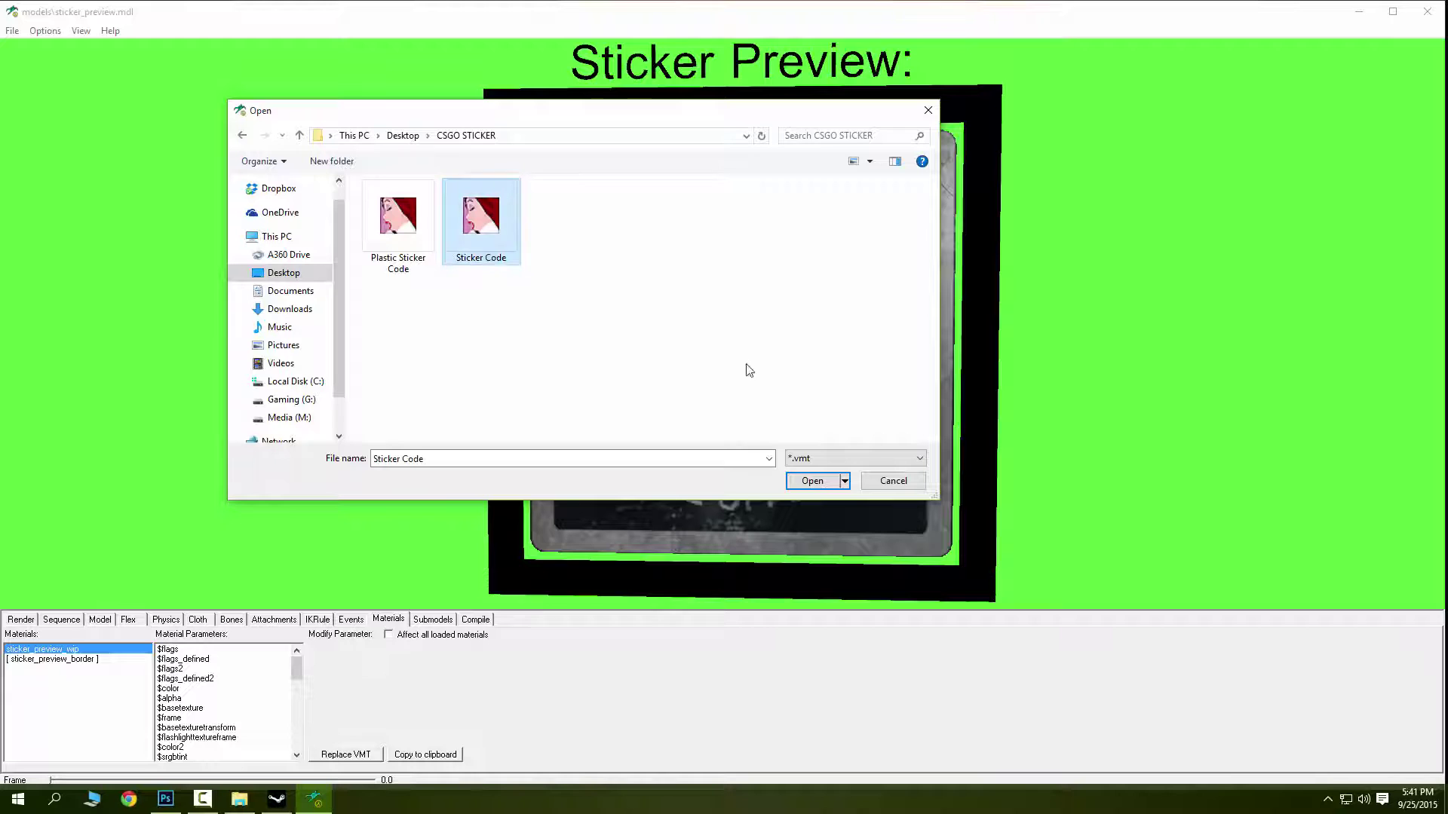
left_click(813, 482)
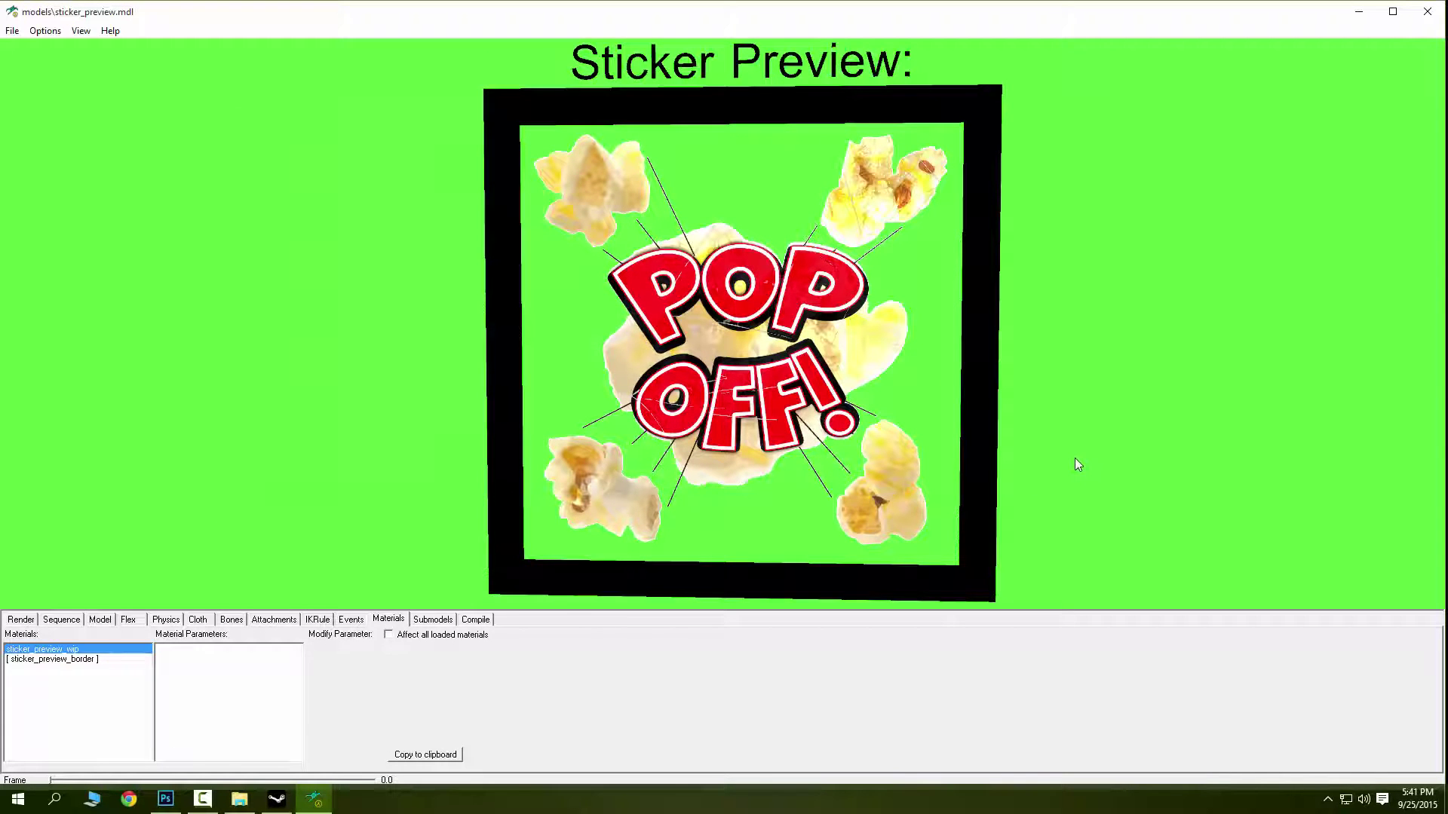
left_click_drag(1075, 458, 1083, 420)
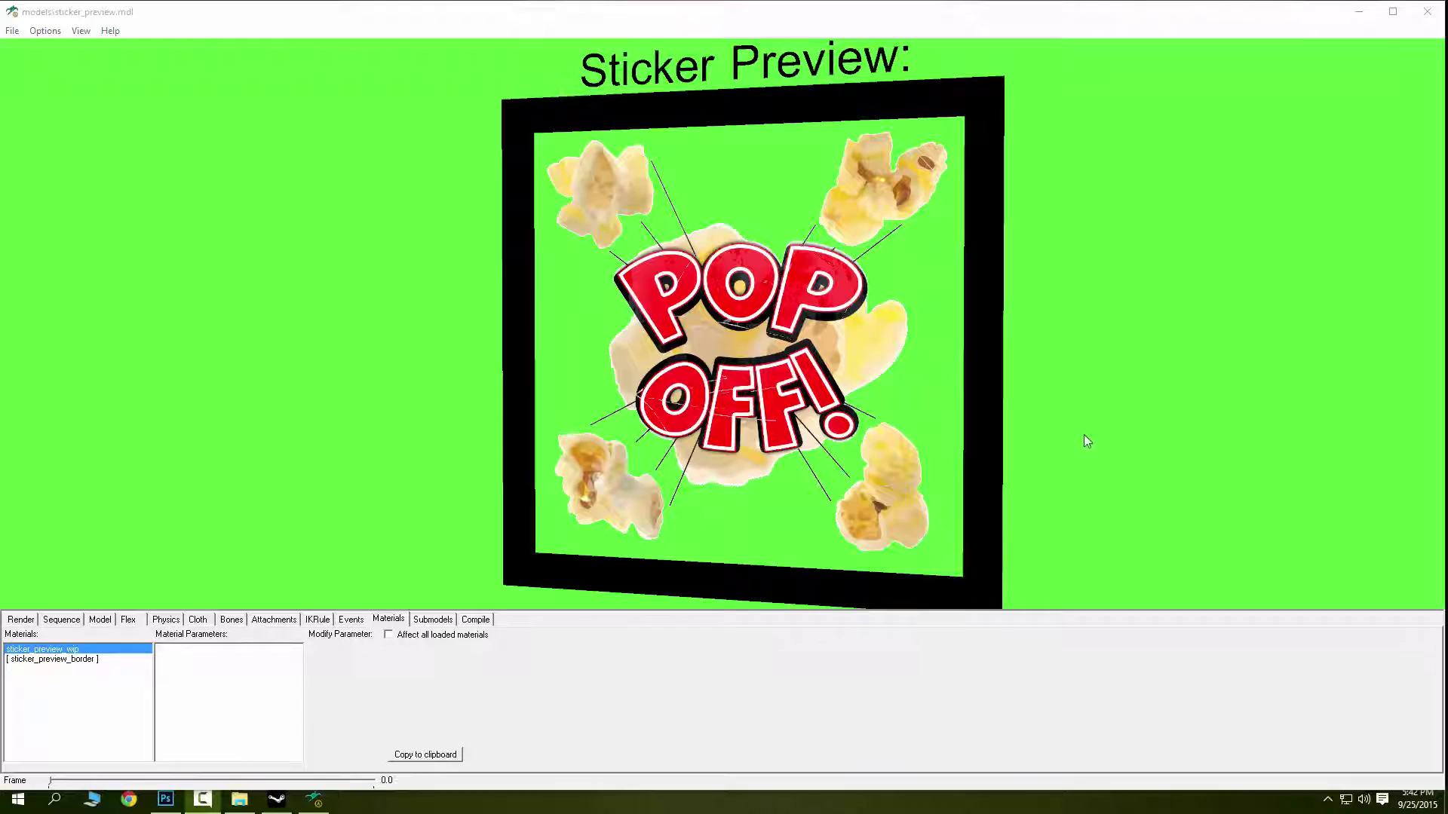
left_click_drag(1086, 440, 496, 378)
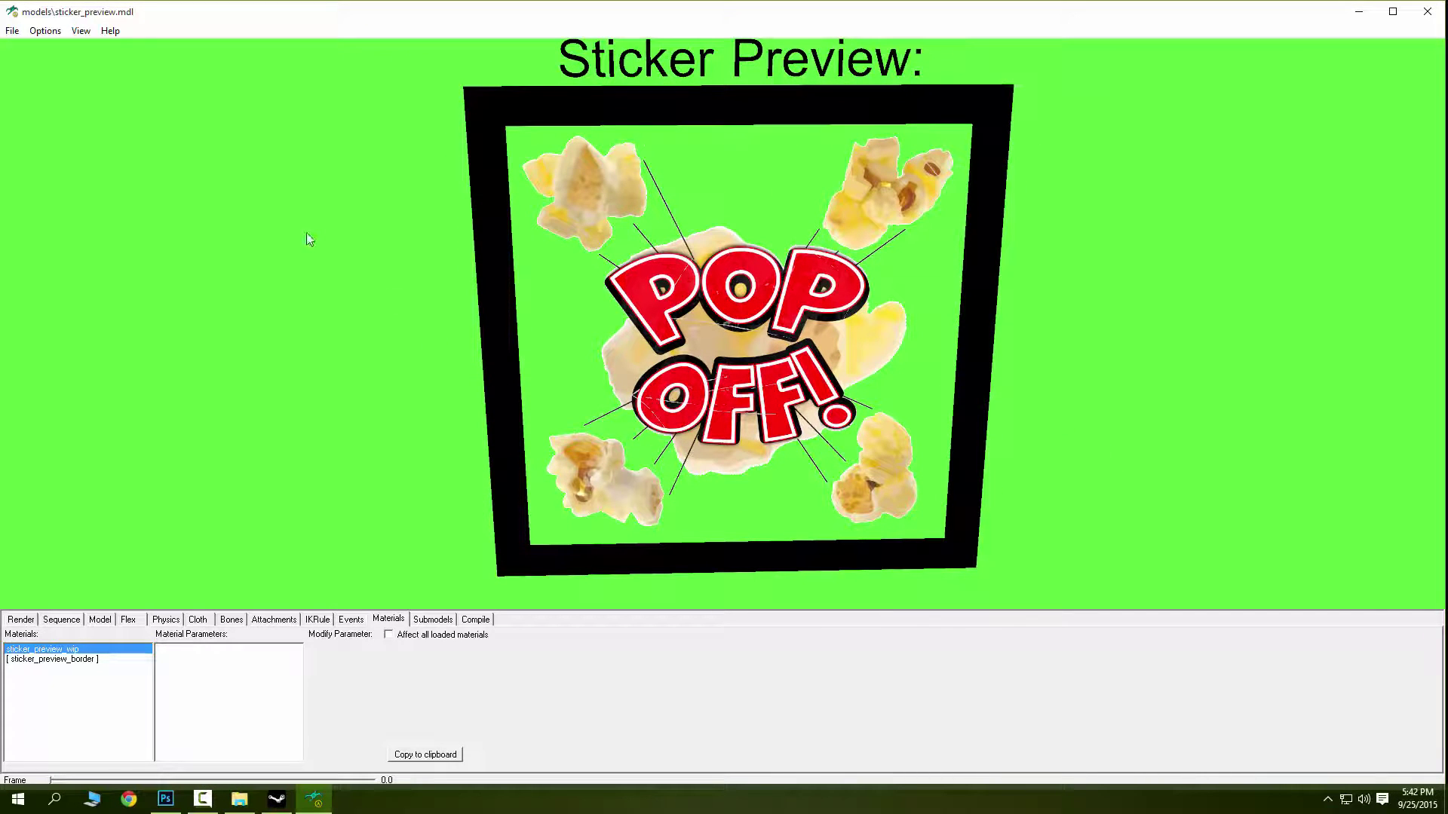
Load sticker_preview_rif_ak47.mdl from the sticker_preview folder via File > Load Model.
left_click(13, 31)
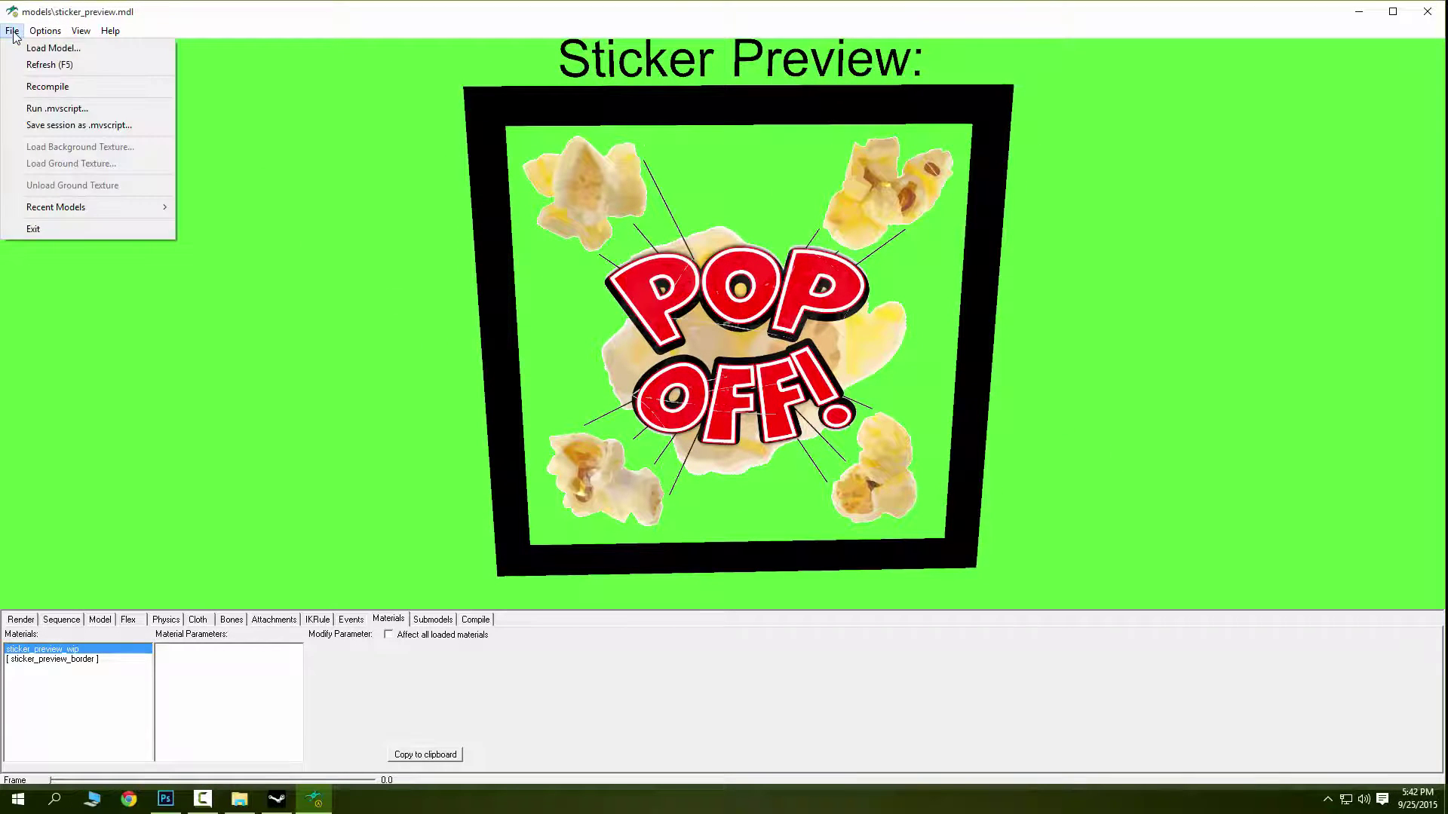
left_click(63, 50)
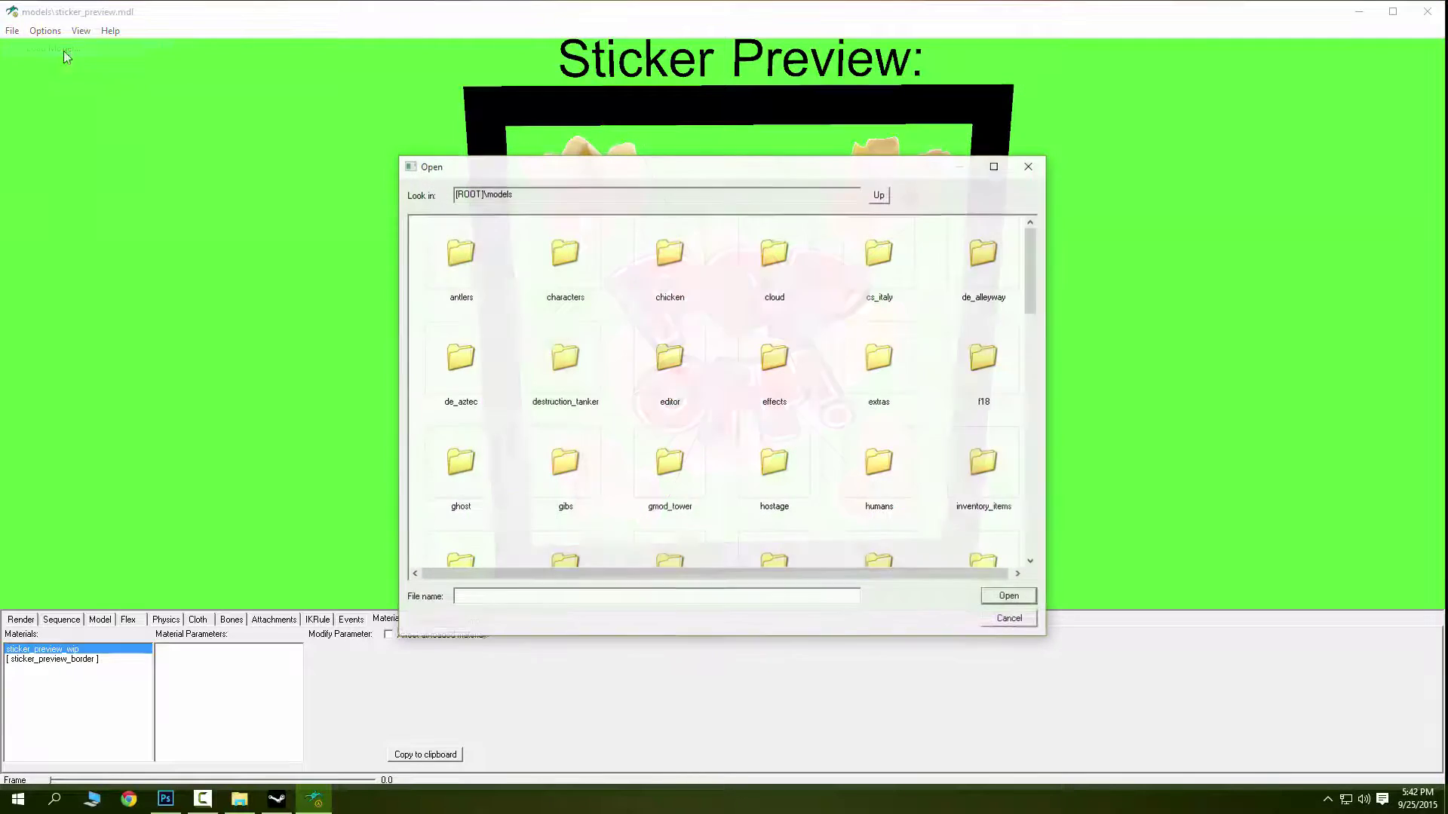
left_click_drag(1029, 260, 1029, 511)
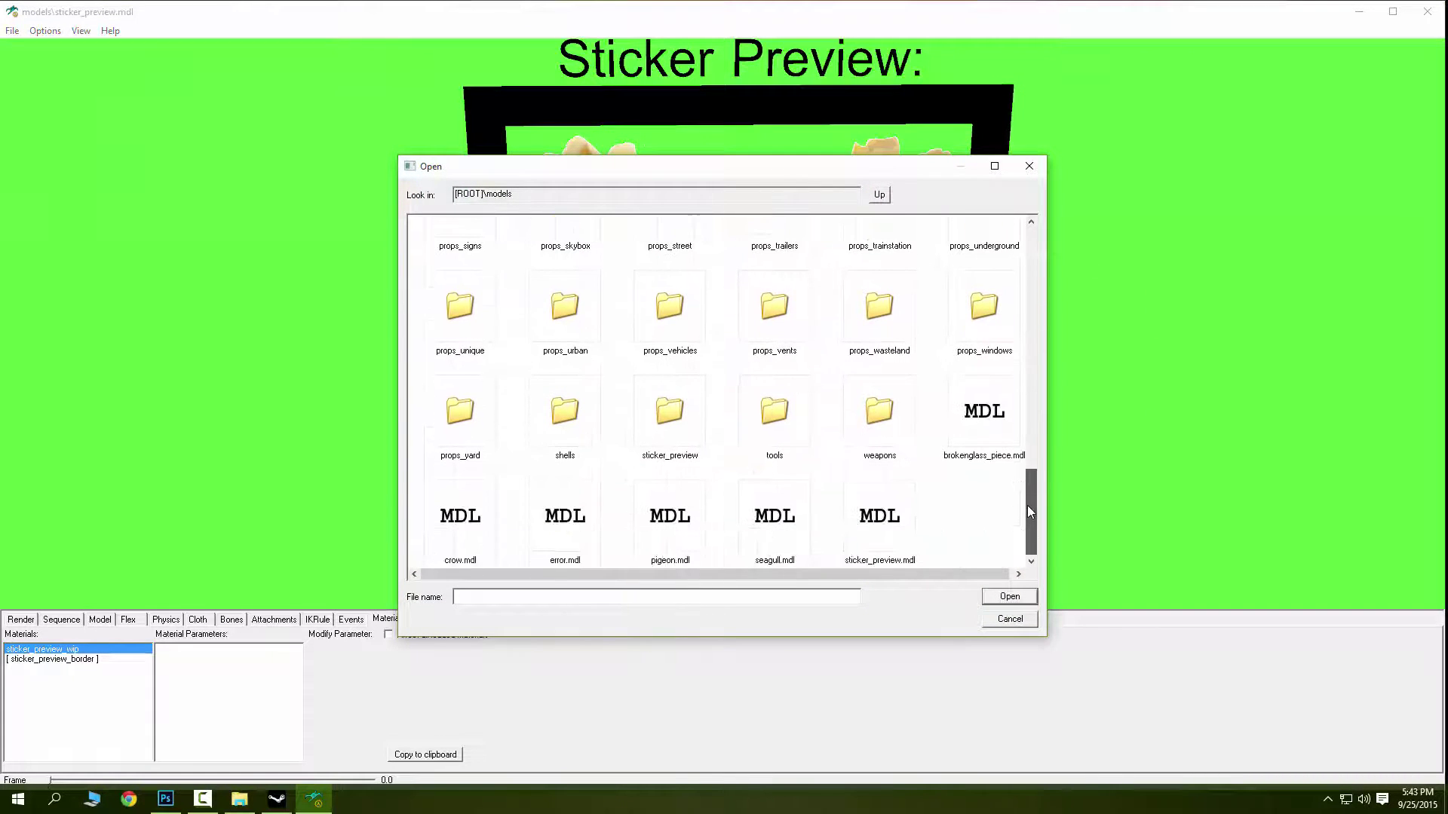
left_click(688, 447)
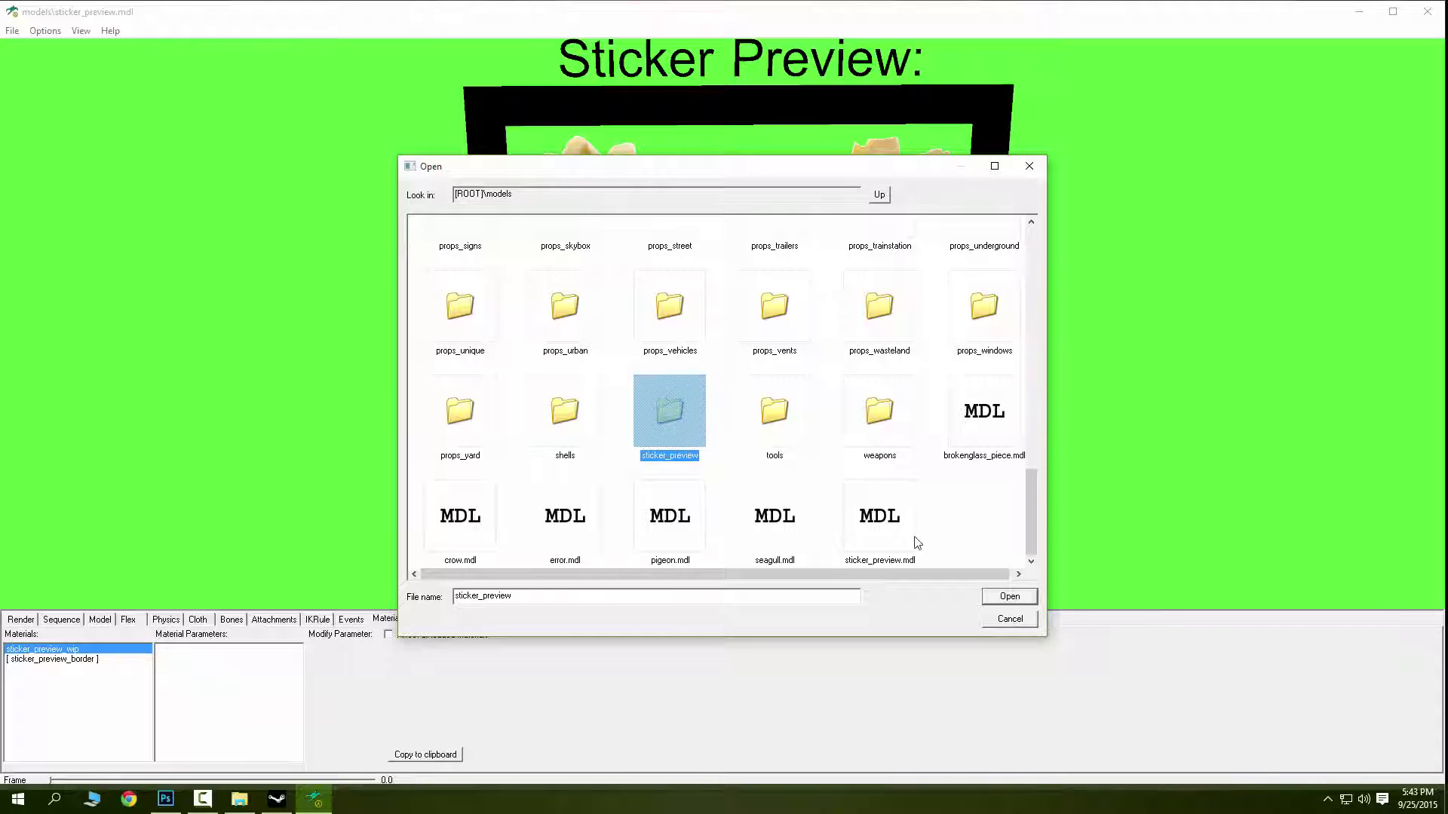
left_click(1010, 599)
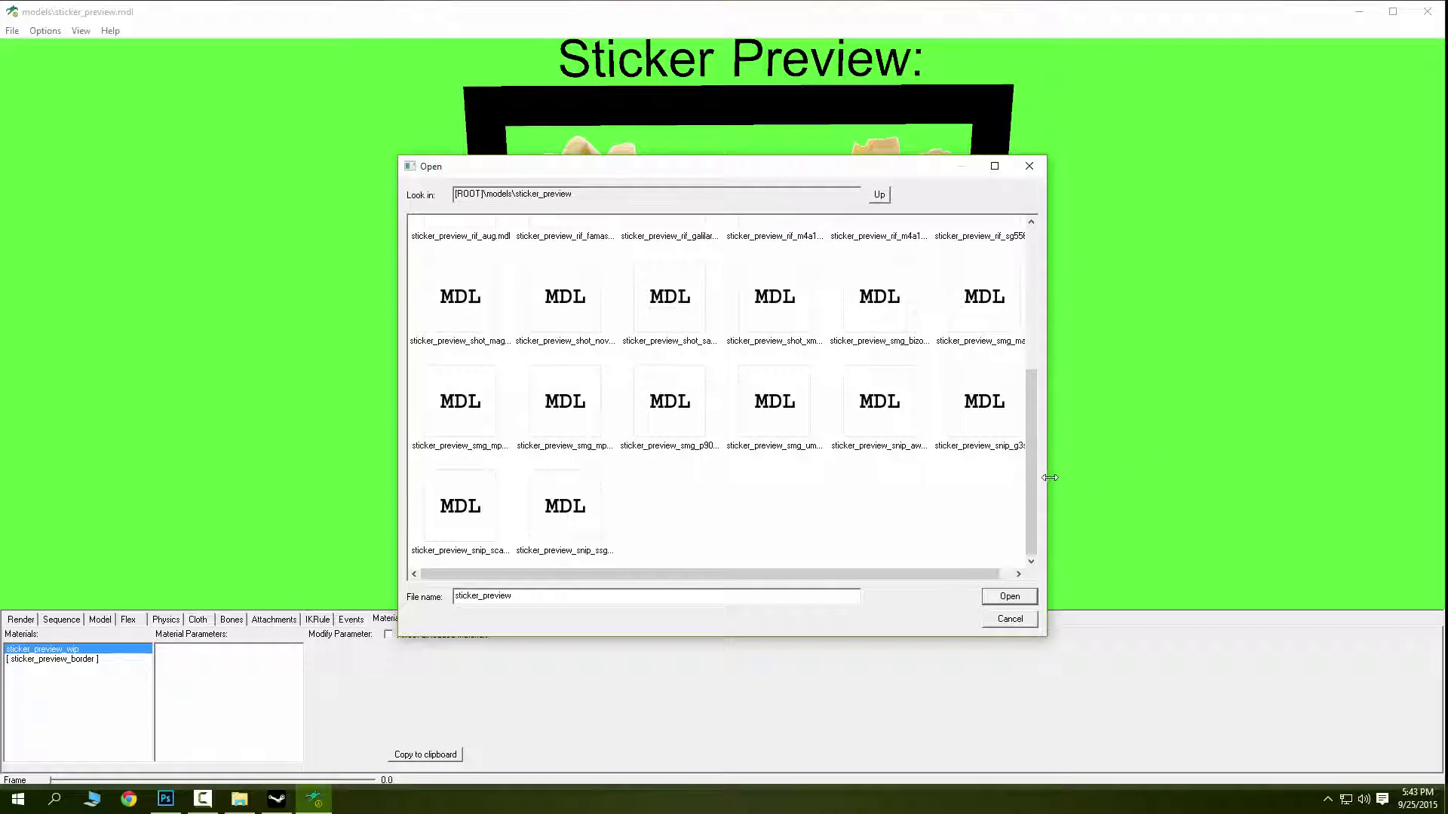
left_click_drag(1034, 478, 1034, 352)
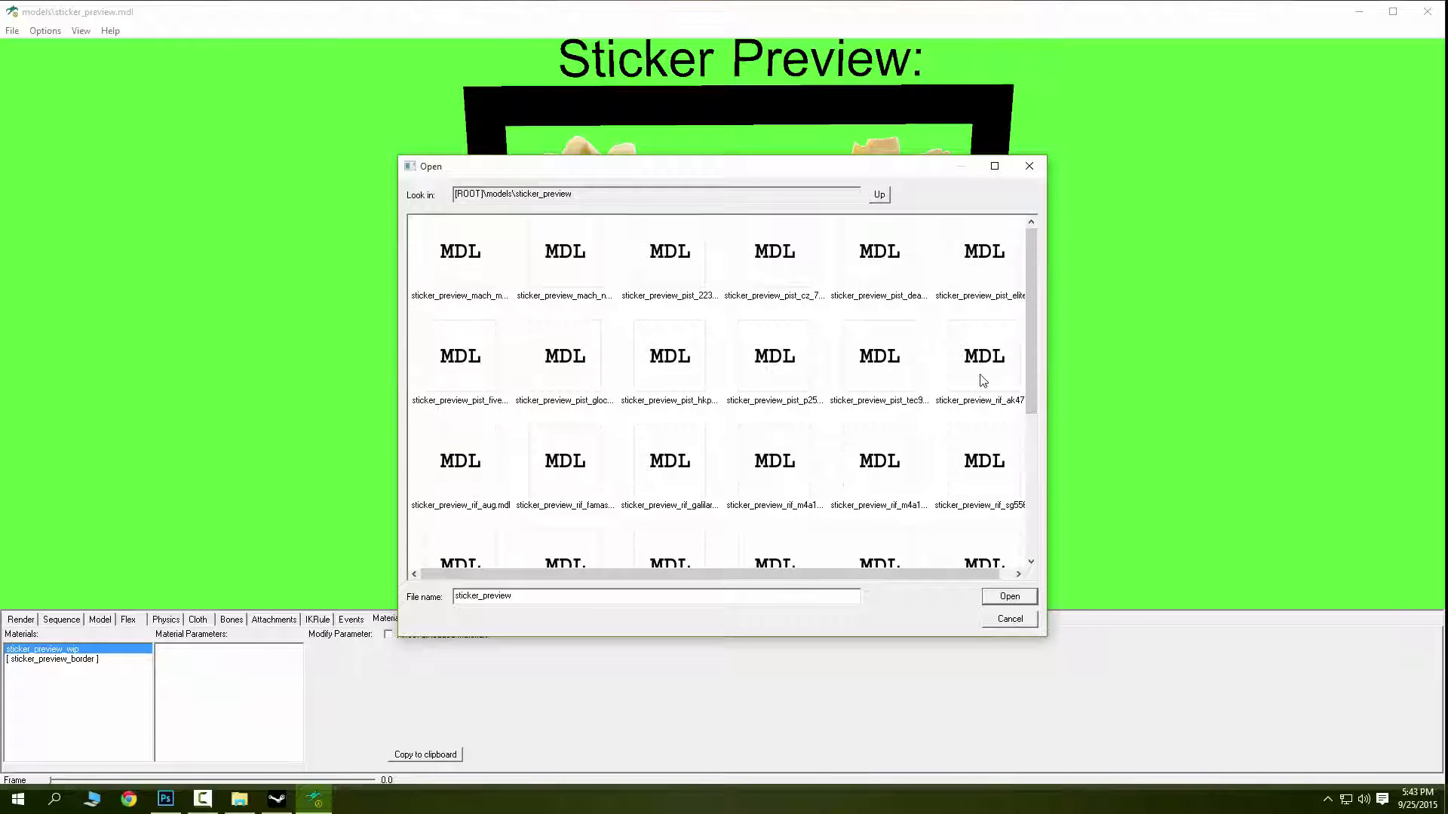
left_click(980, 386)
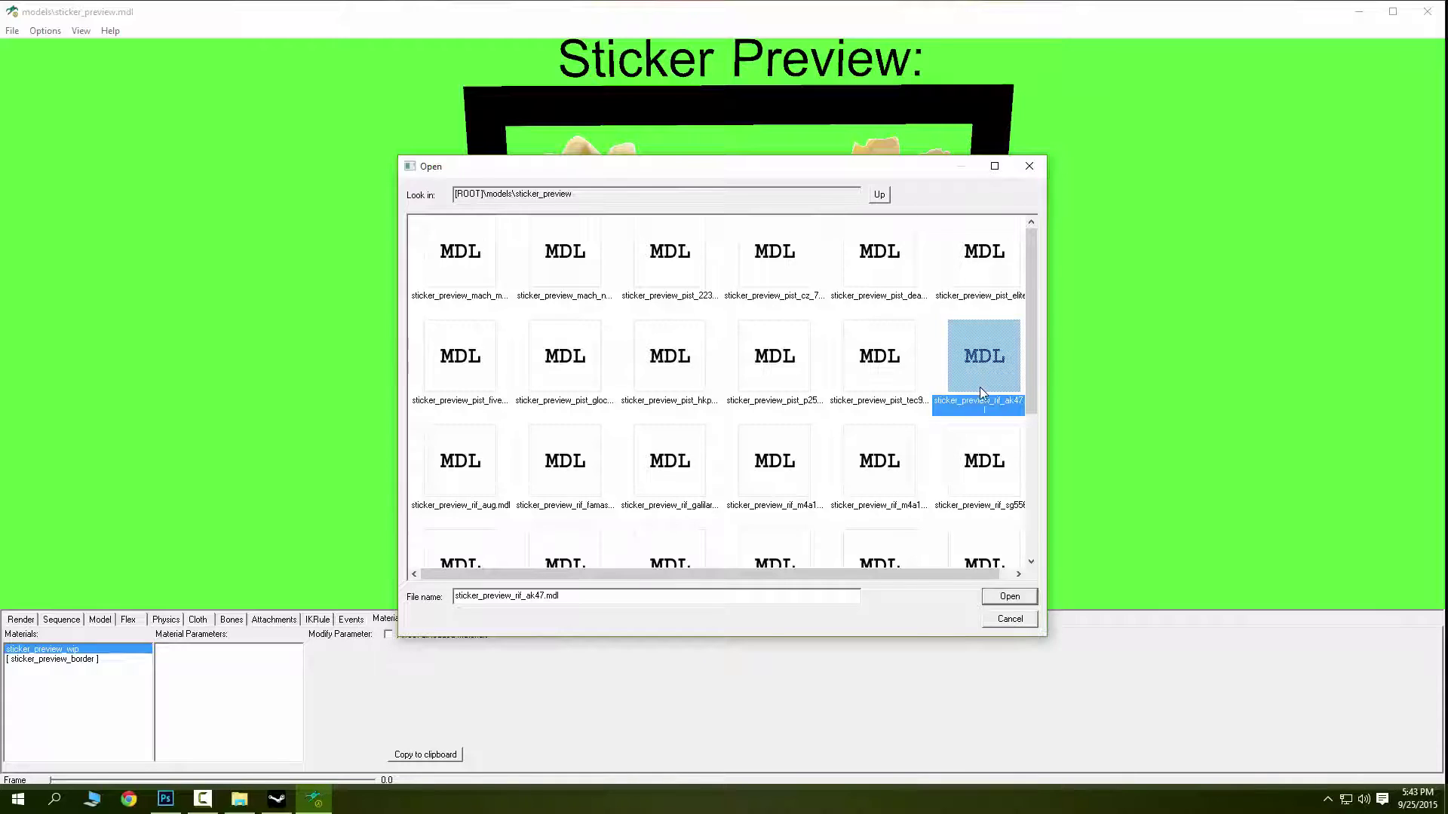
left_click(1003, 598)
scroll(941, 422, "down", 10)
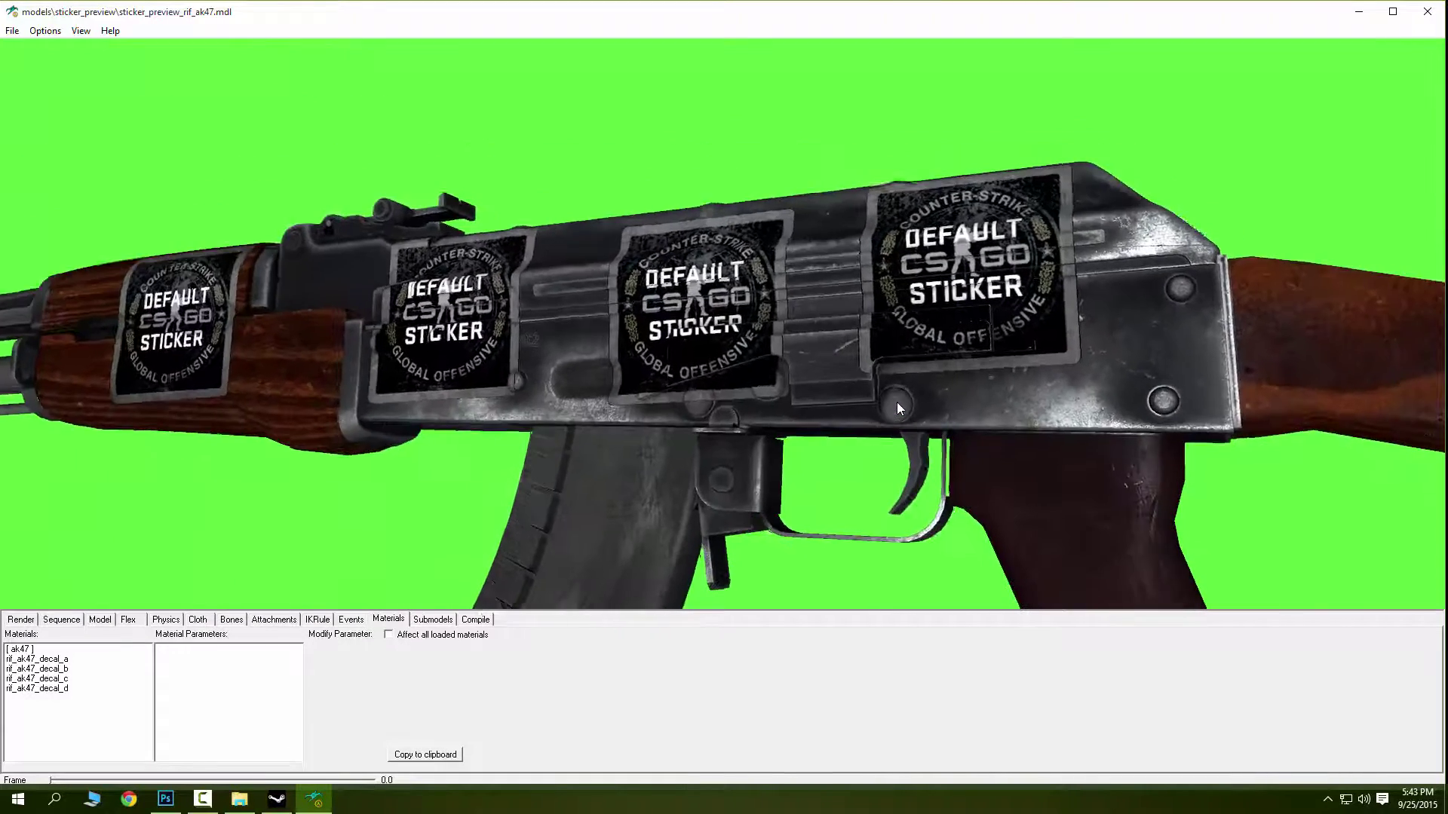
left_click_drag(898, 407, 613, 474)
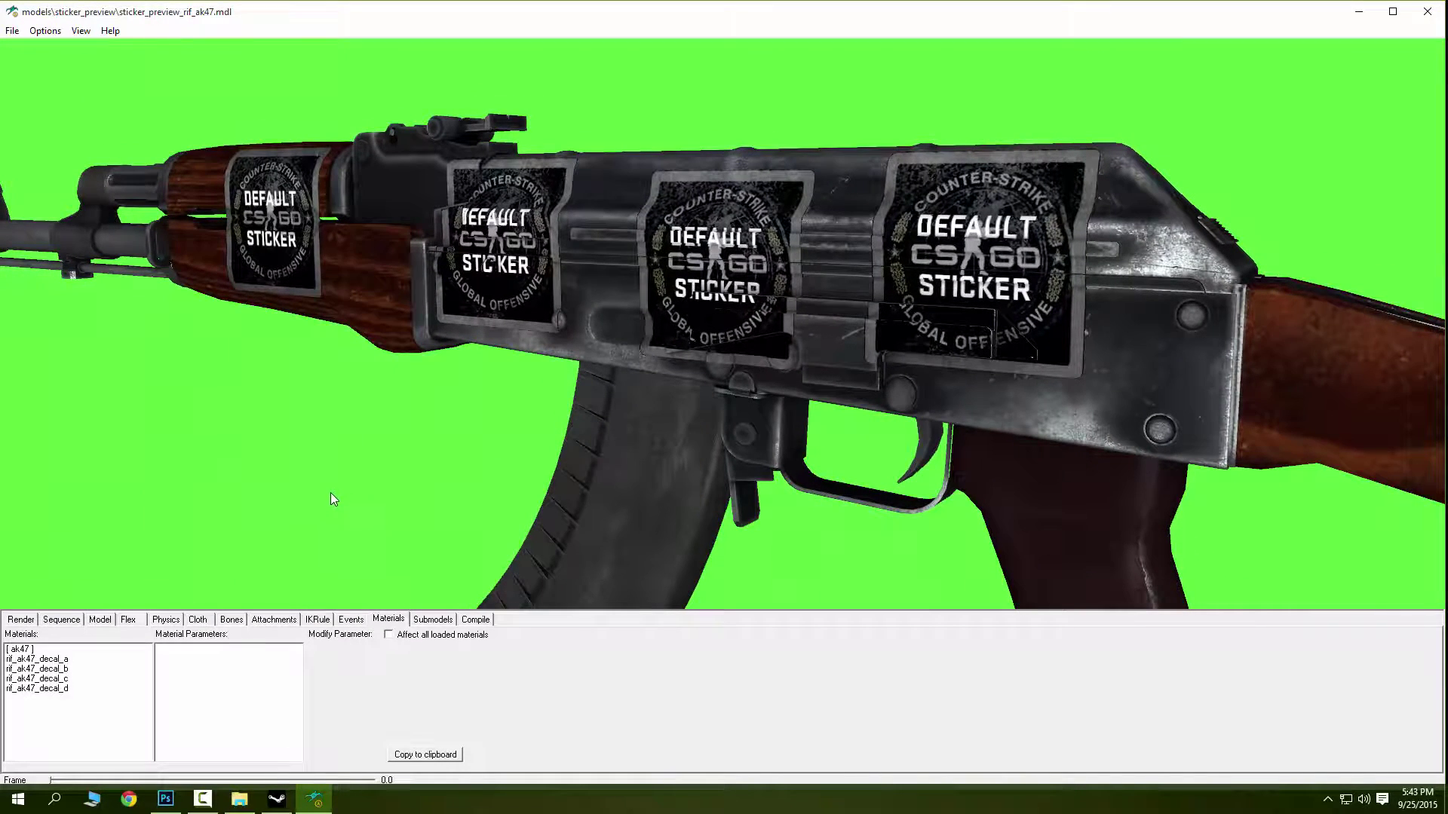
mouse_move(328, 492)
left_mouse_down()
mouse_move(343, 469)
mouse_move(374, 473)
mouse_move(327, 507)
mouse_move(335, 491)
left_mouse_up()
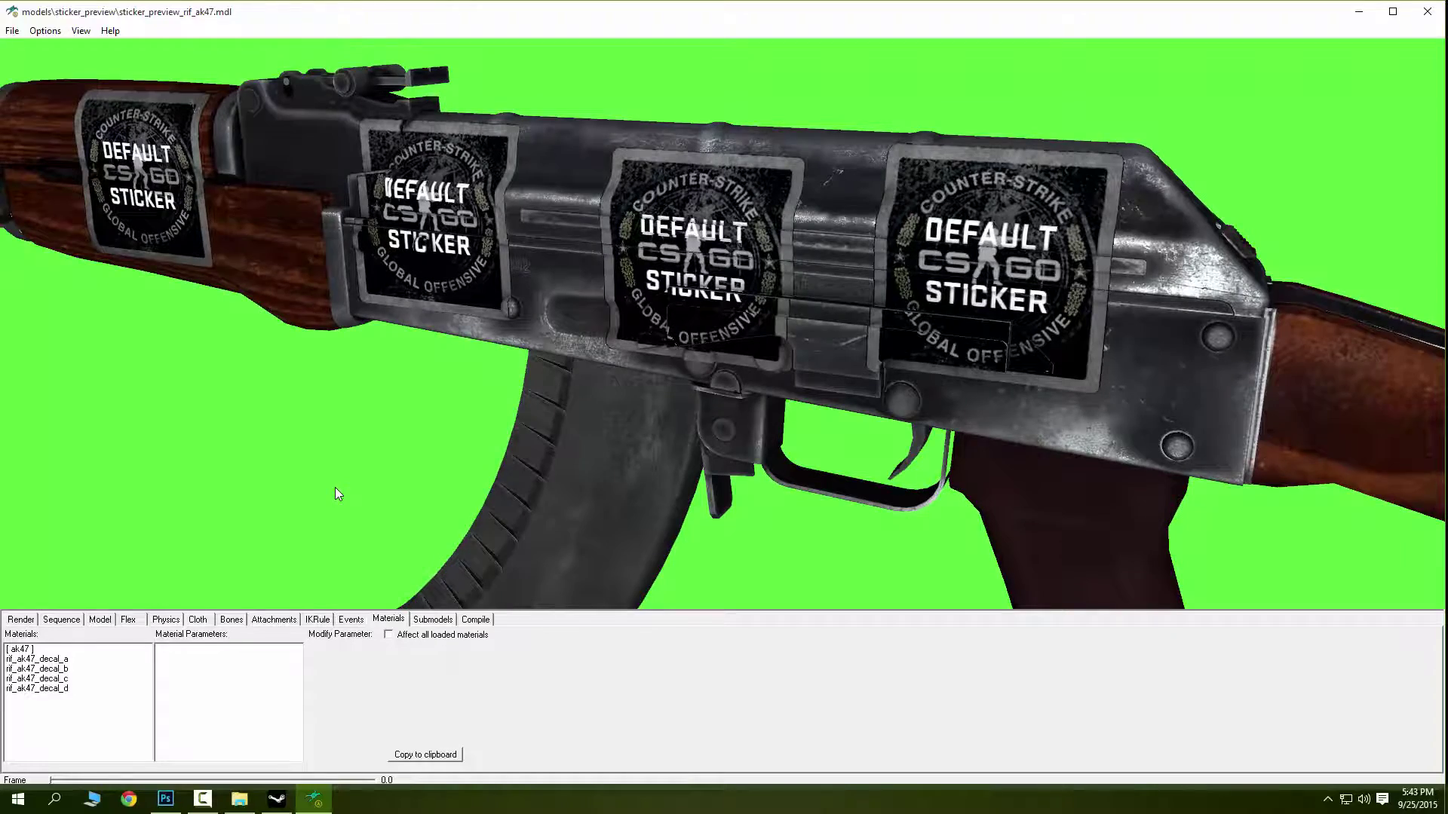
left_click_drag(332, 476, 418, 469)
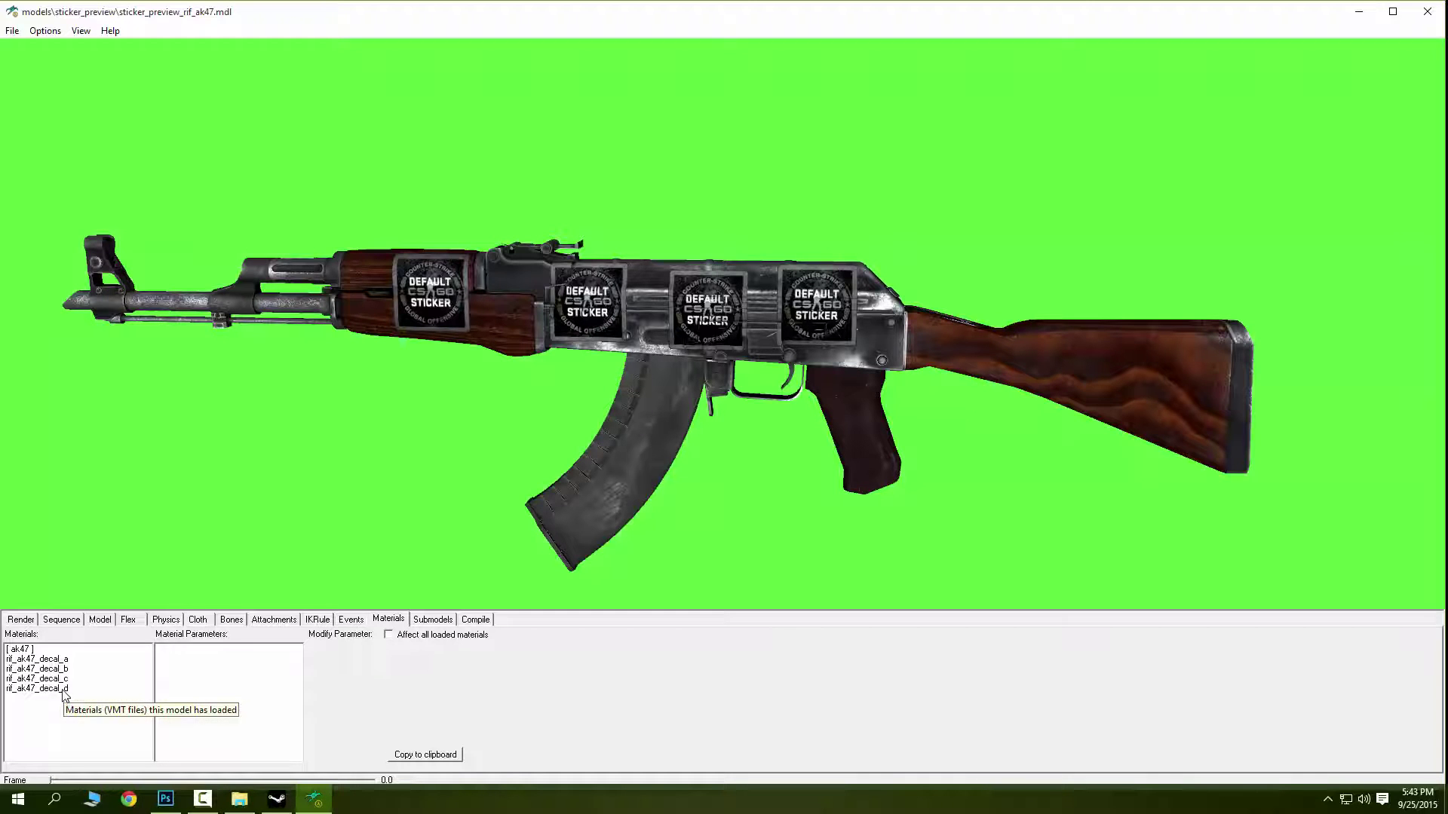
Replace the rif_ak47_decal_d material with Sticker Code.vmt and zoom in to check it.
left_click(63, 689)
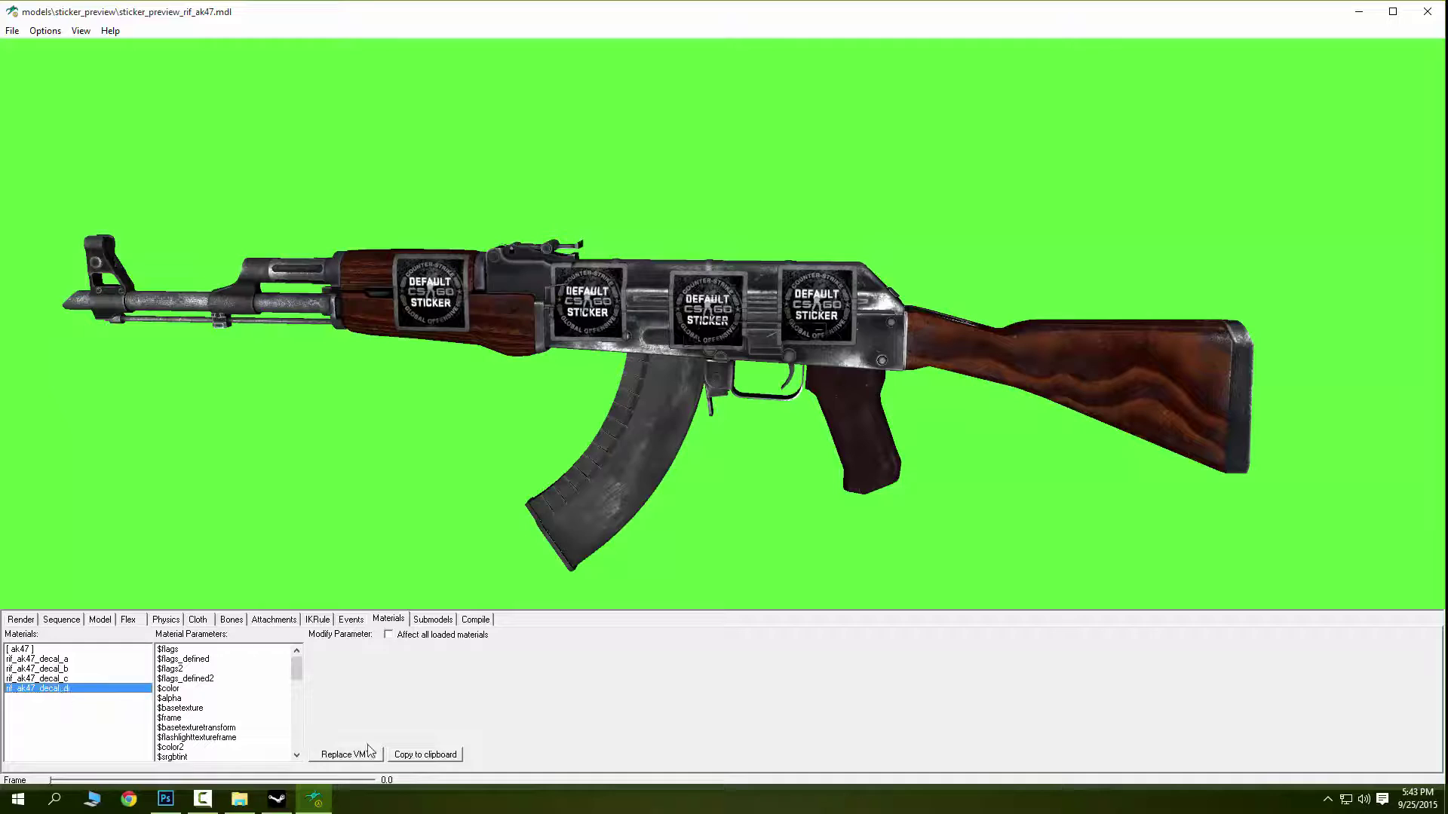
left_click(345, 755)
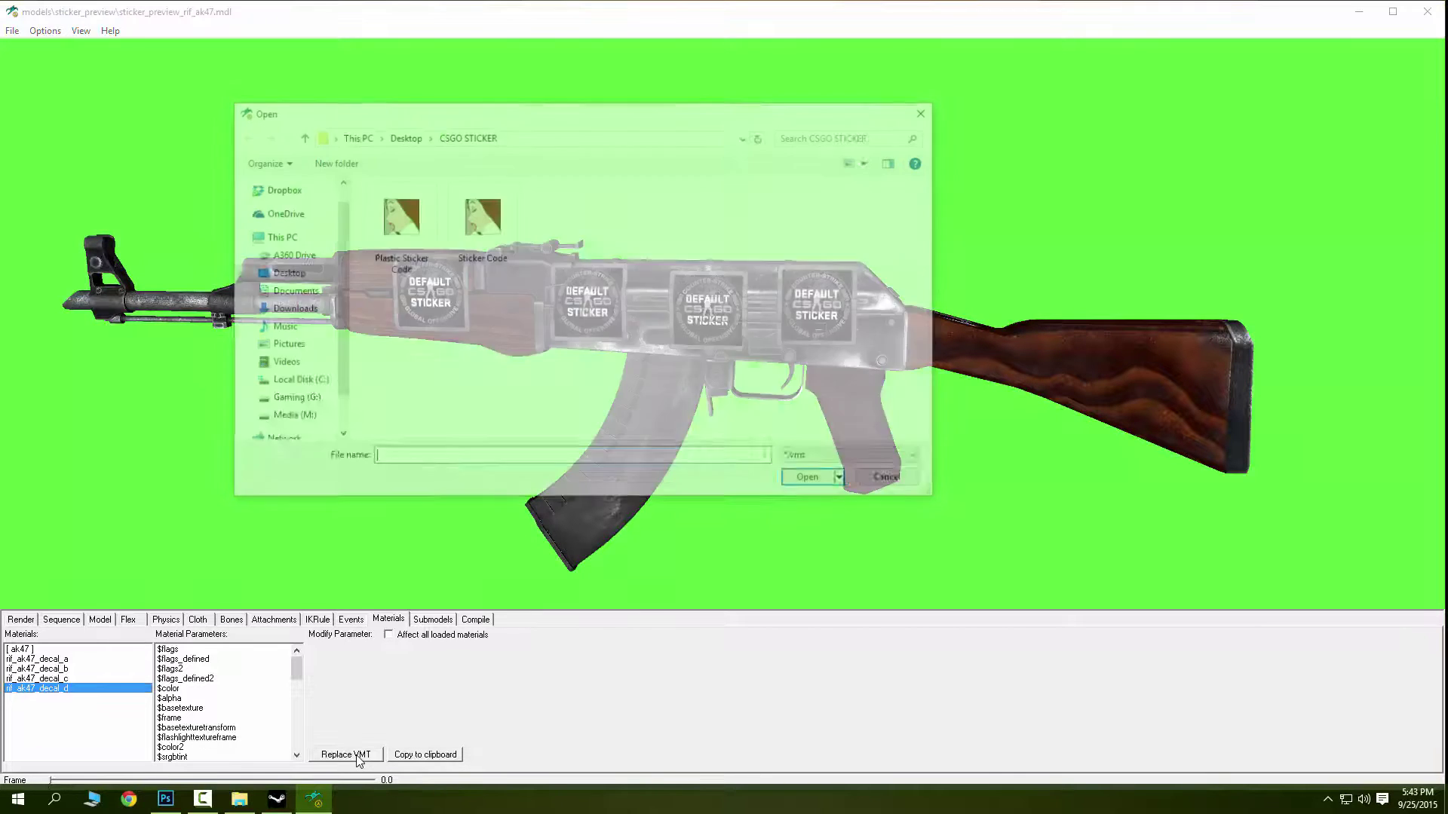
left_click(485, 233)
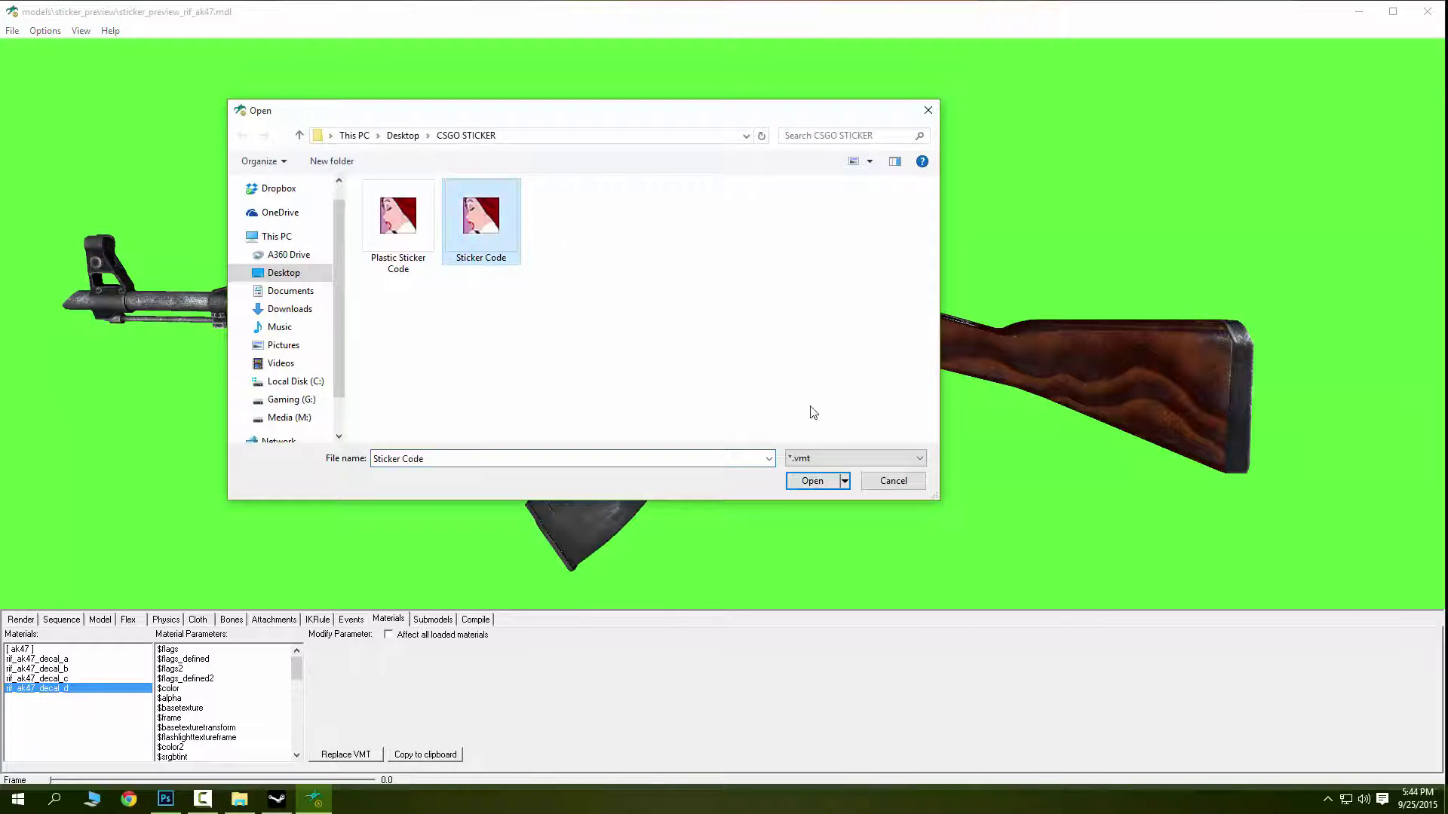
left_click(819, 478)
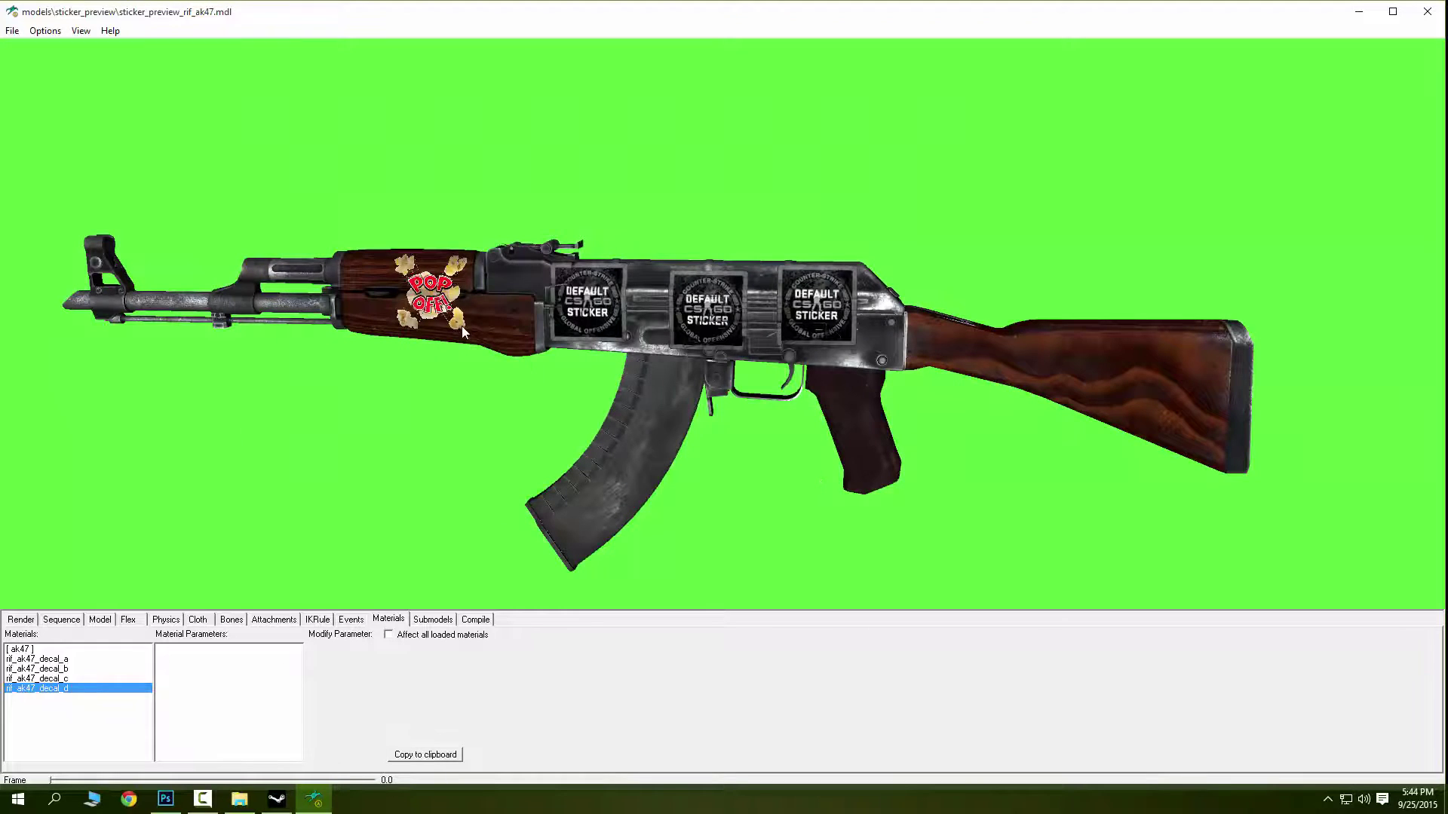
scroll(418, 323, "up", 5)
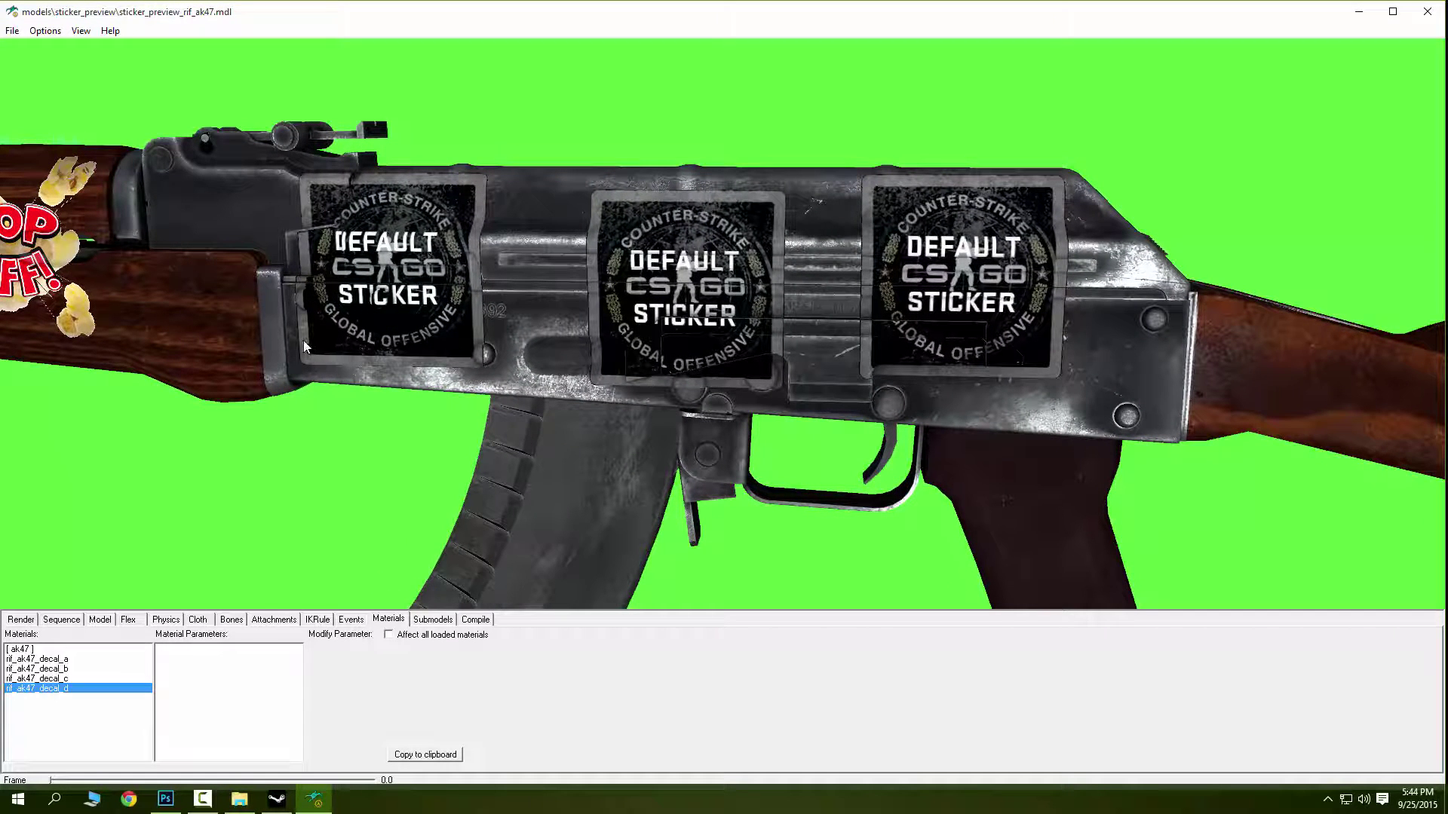
left_click_drag(368, 363, 781, 364)
scroll(647, 373, "up", 10)
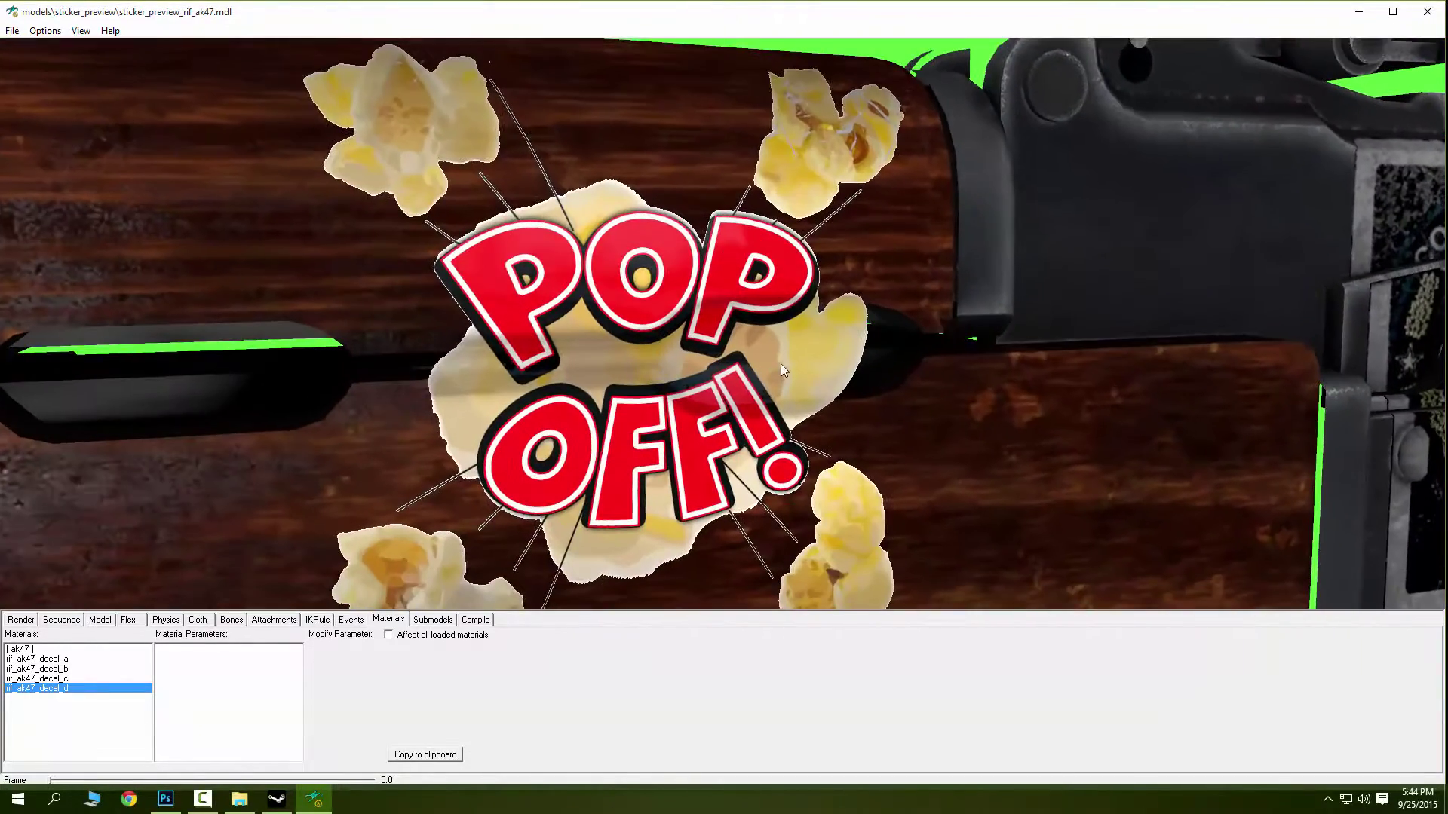
scroll(780, 371, "down", 2)
scroll(778, 365, "down", 8)
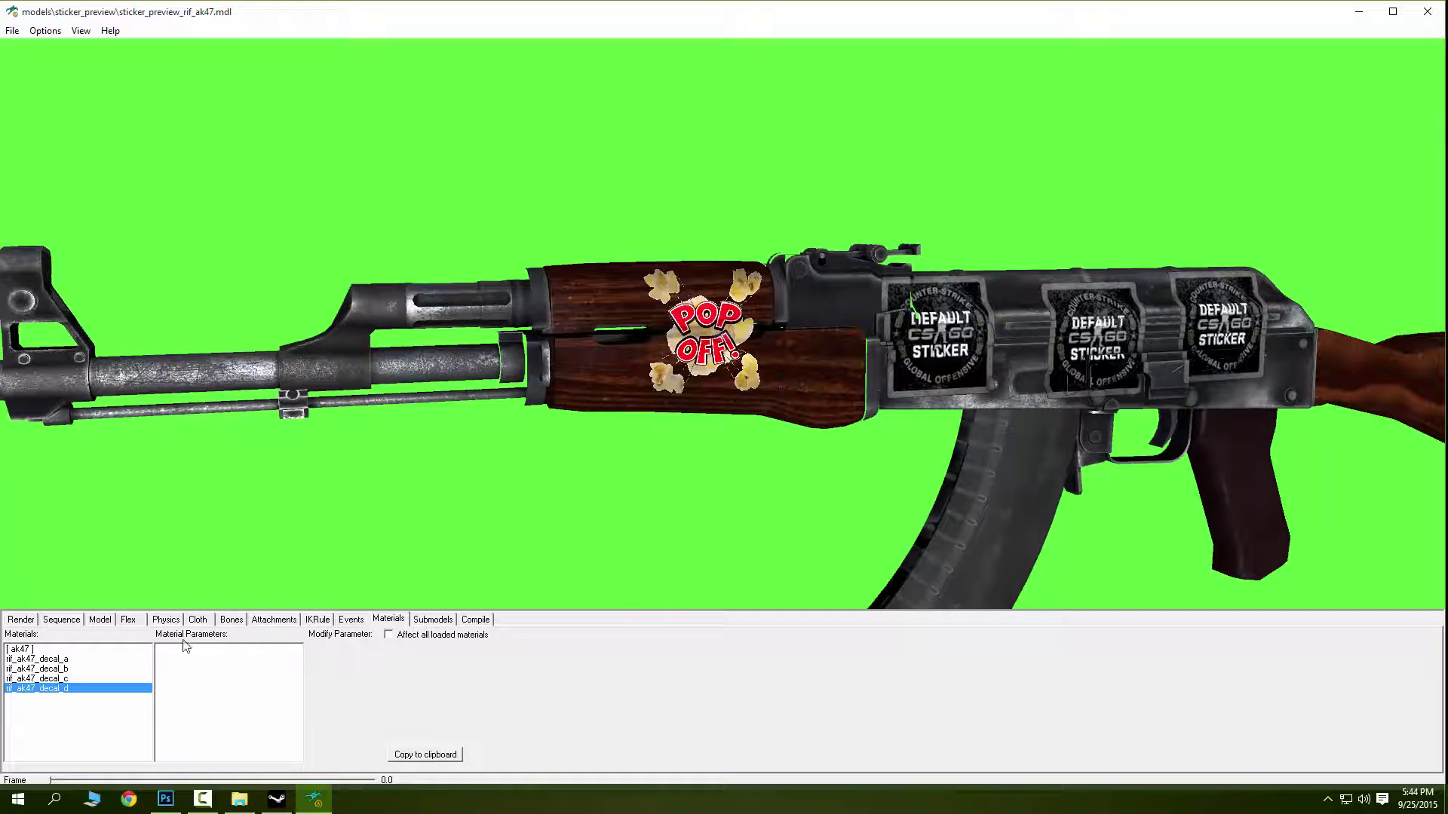
Replace rif_ak47_decal_a, _b and _c with Sticker Code.vmt, then orbit to view them.
left_click(98, 659)
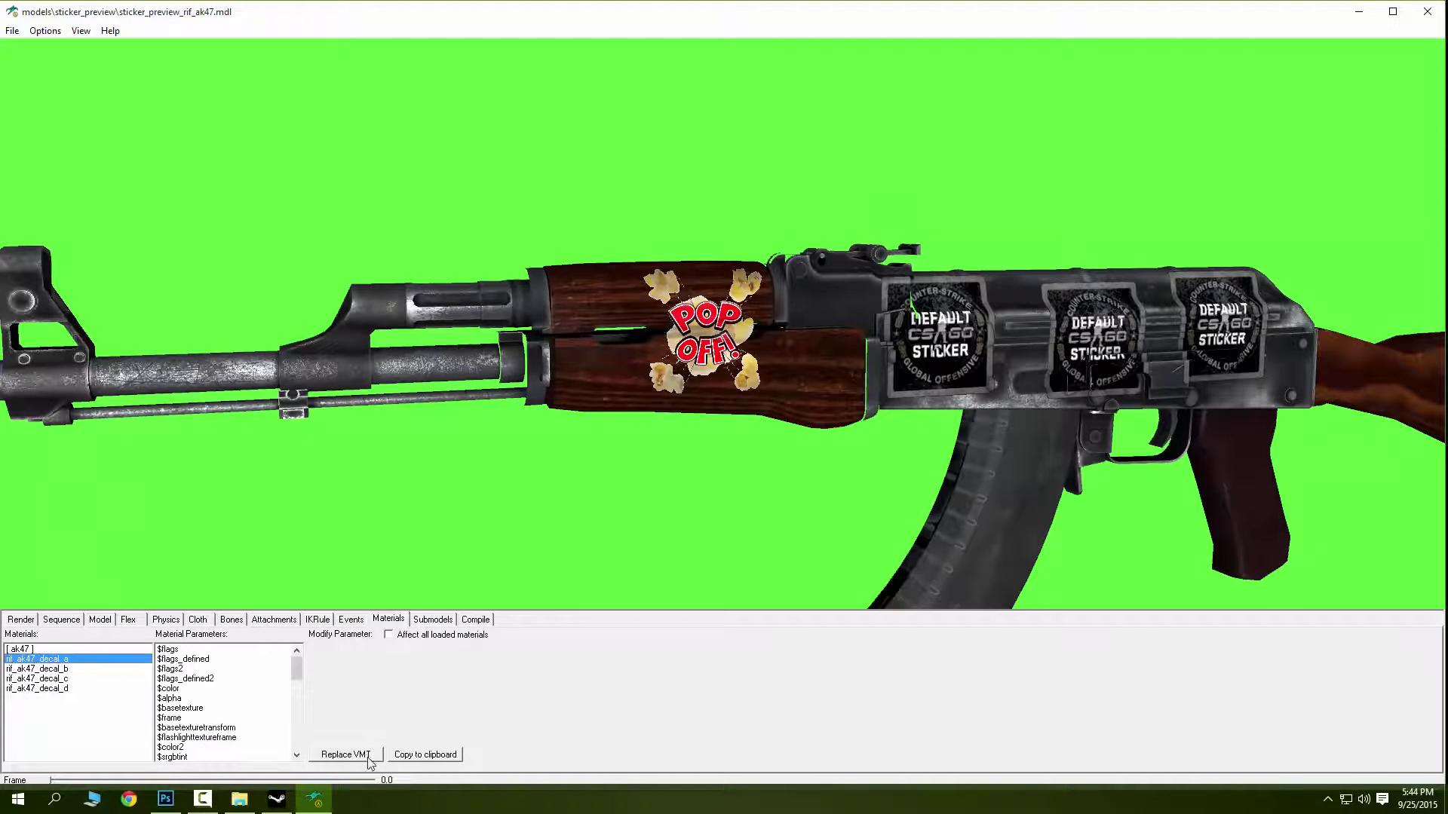
left_click(369, 760)
left_click(487, 249)
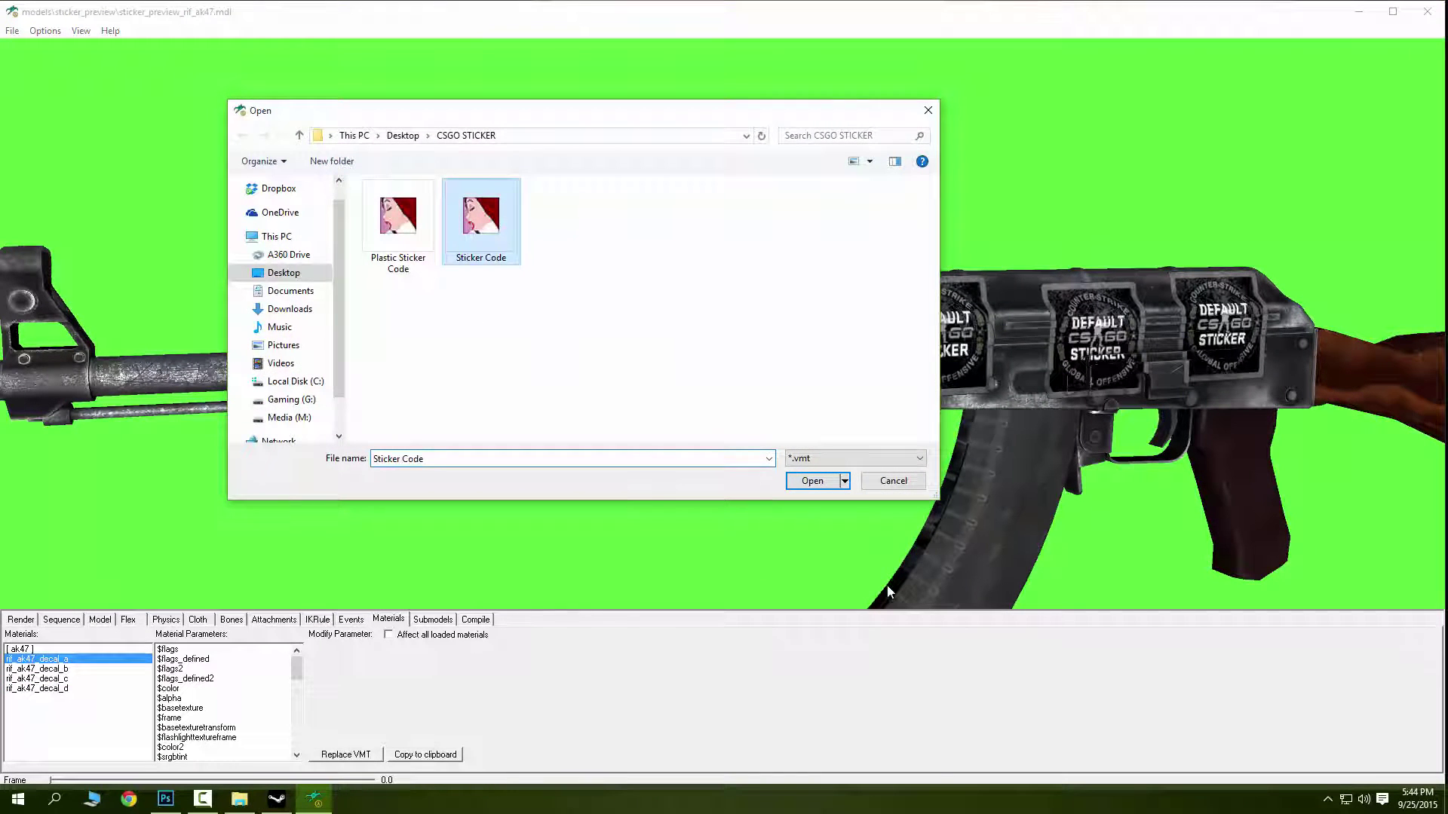
left_click(811, 486)
left_click(68, 668)
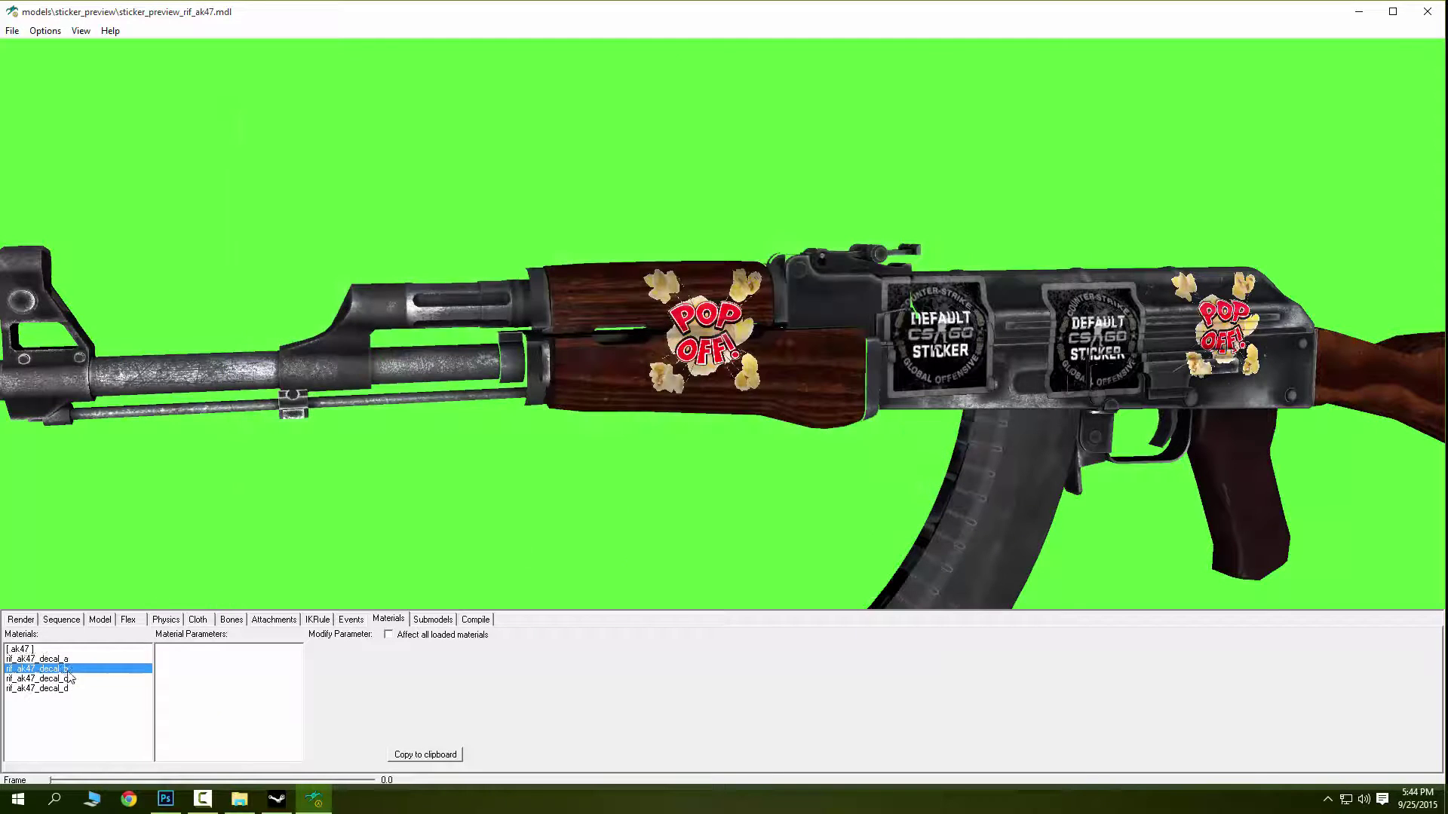
left_click(345, 754)
left_click(483, 223)
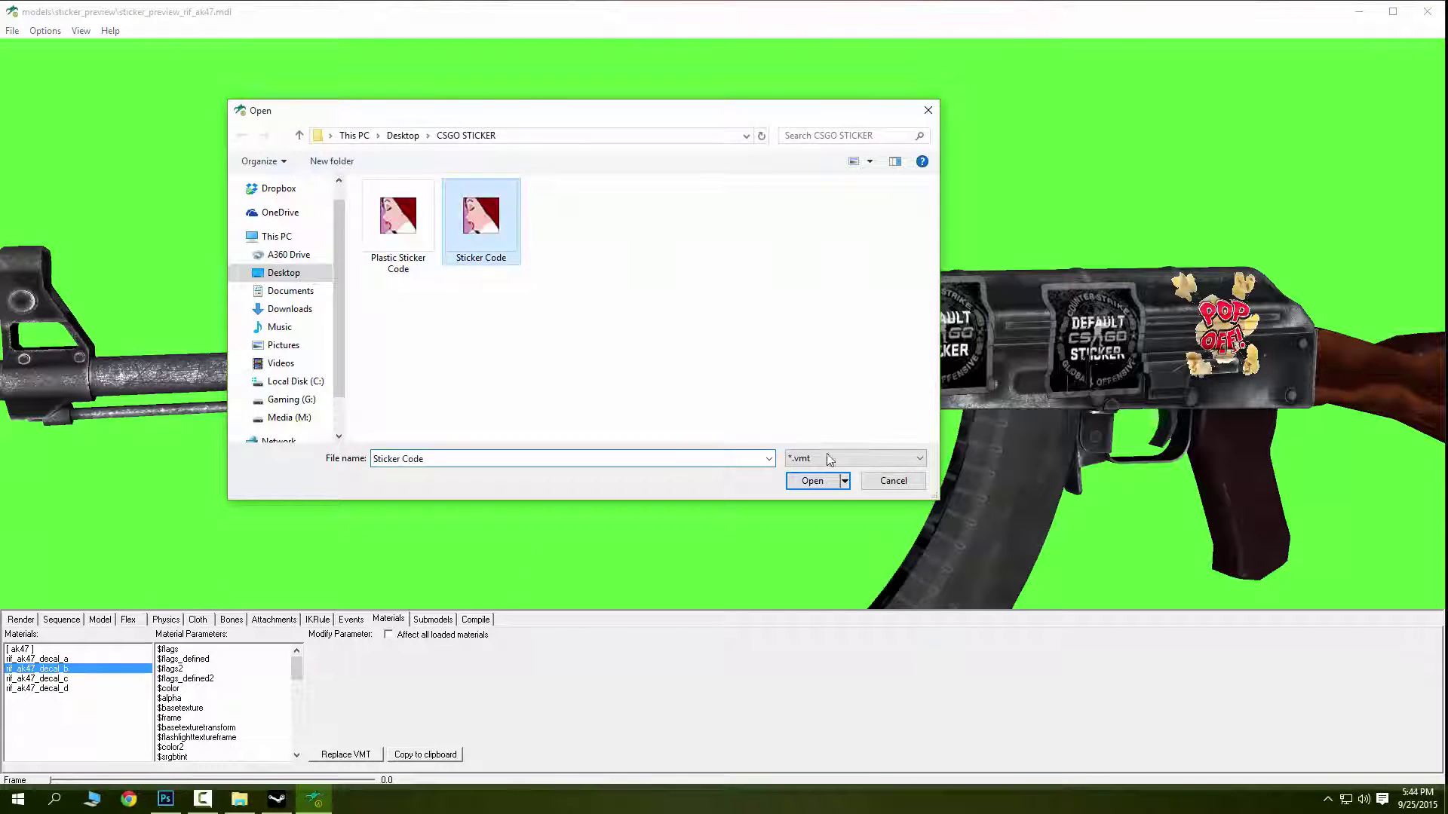
left_click(812, 483)
left_click(91, 679)
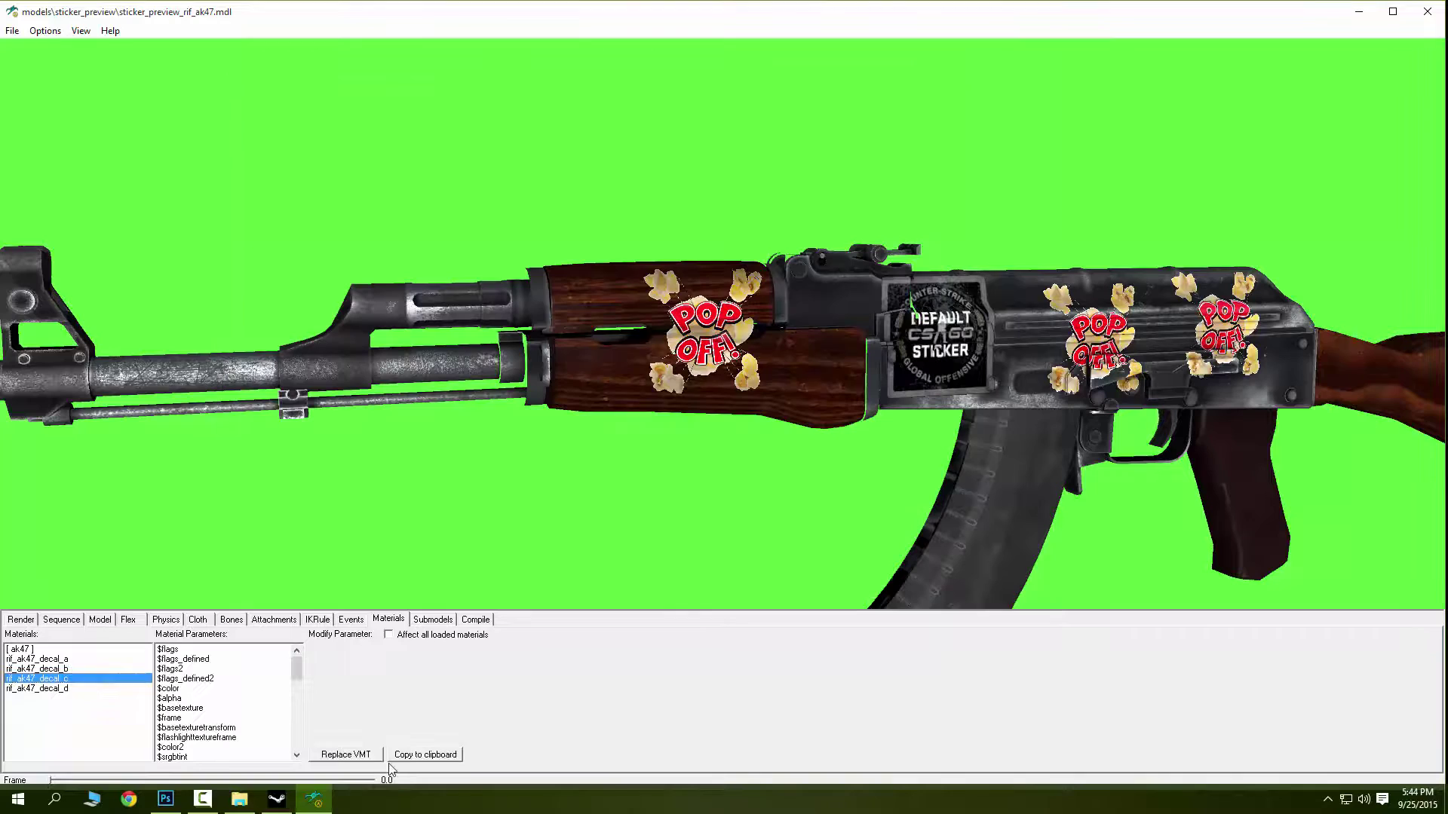
left_click(371, 756)
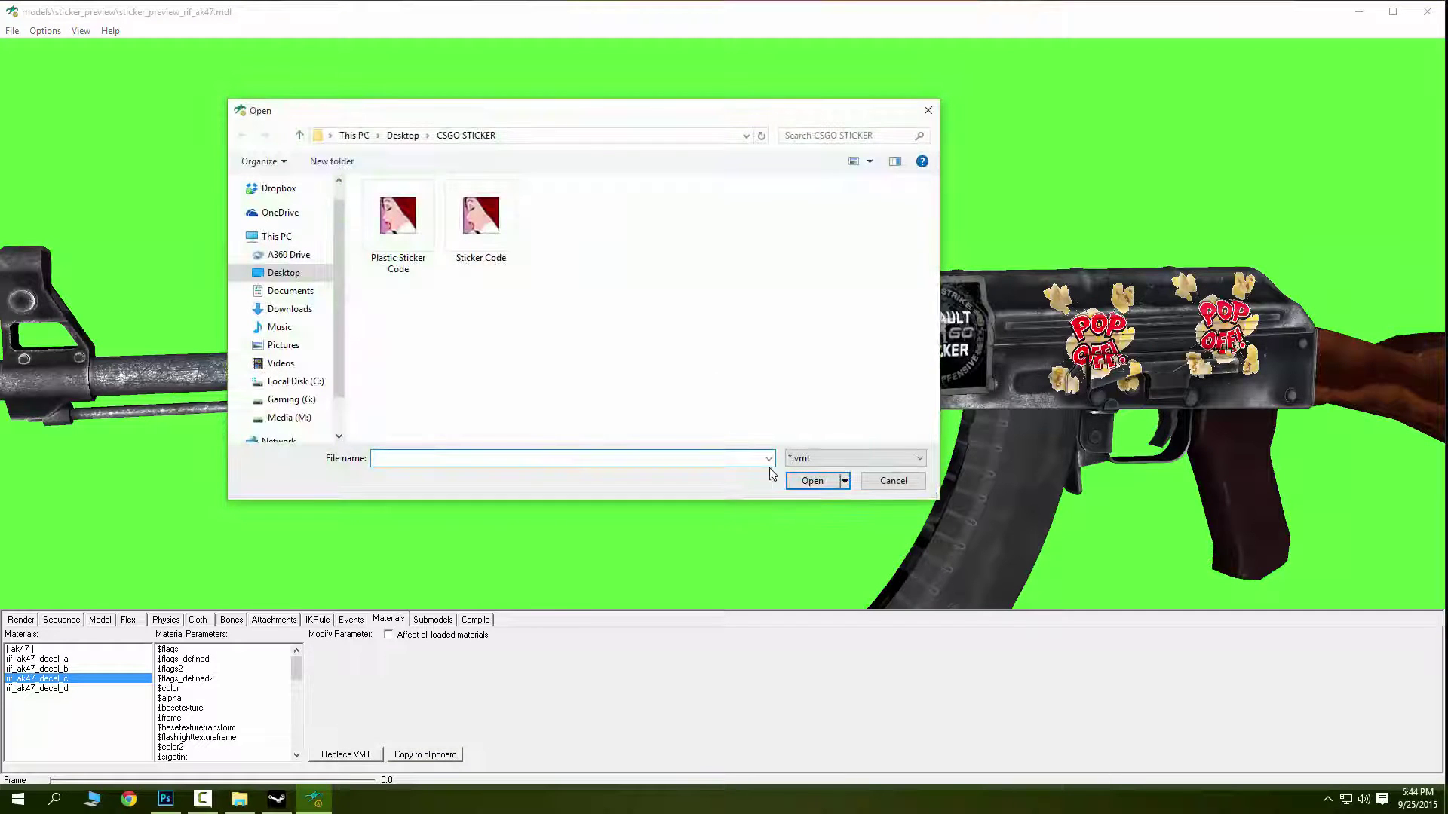
left_click(481, 220)
left_click(812, 486)
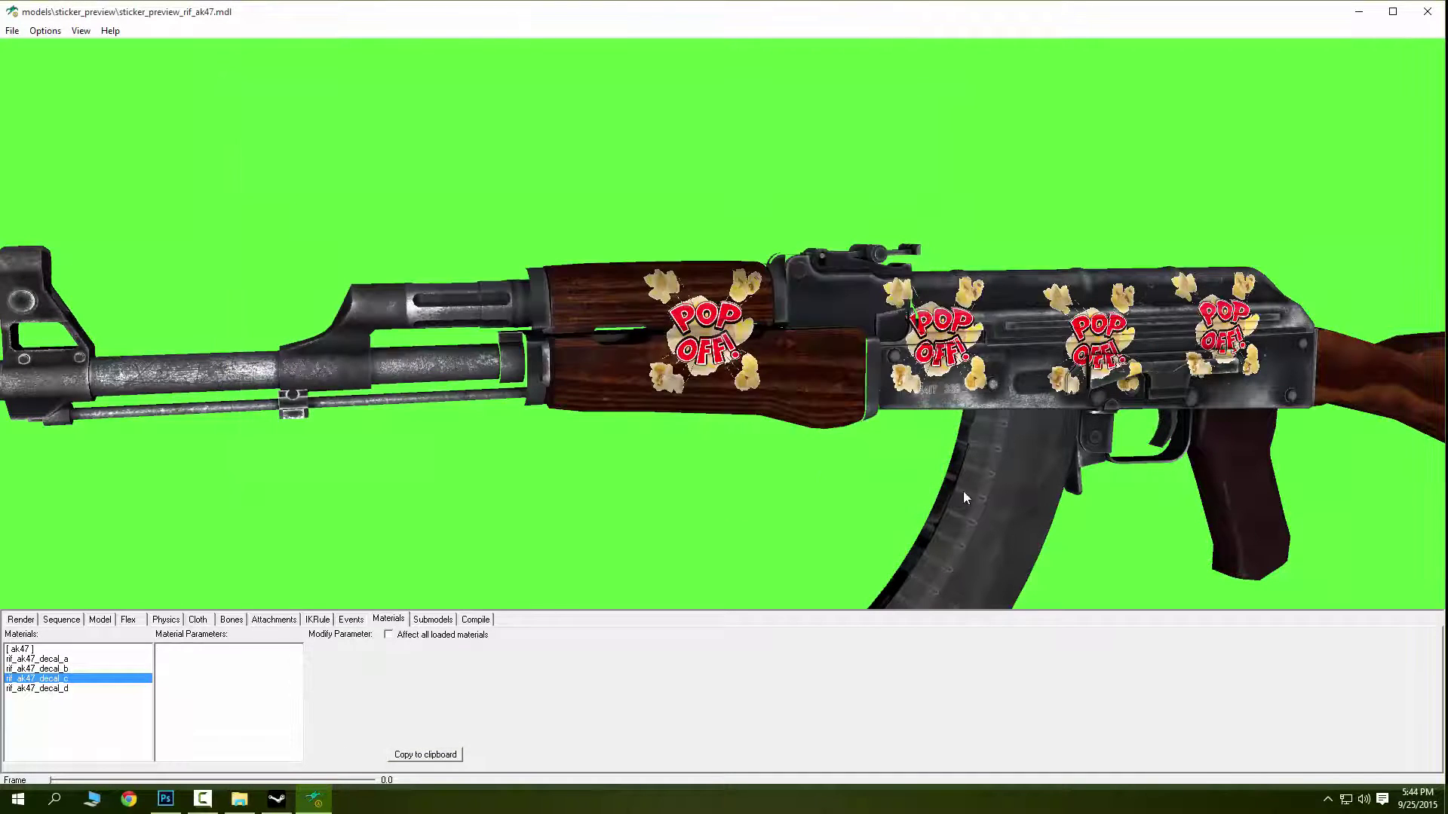
left_click_drag(963, 491, 919, 387)
scroll(916, 382, "up", 10)
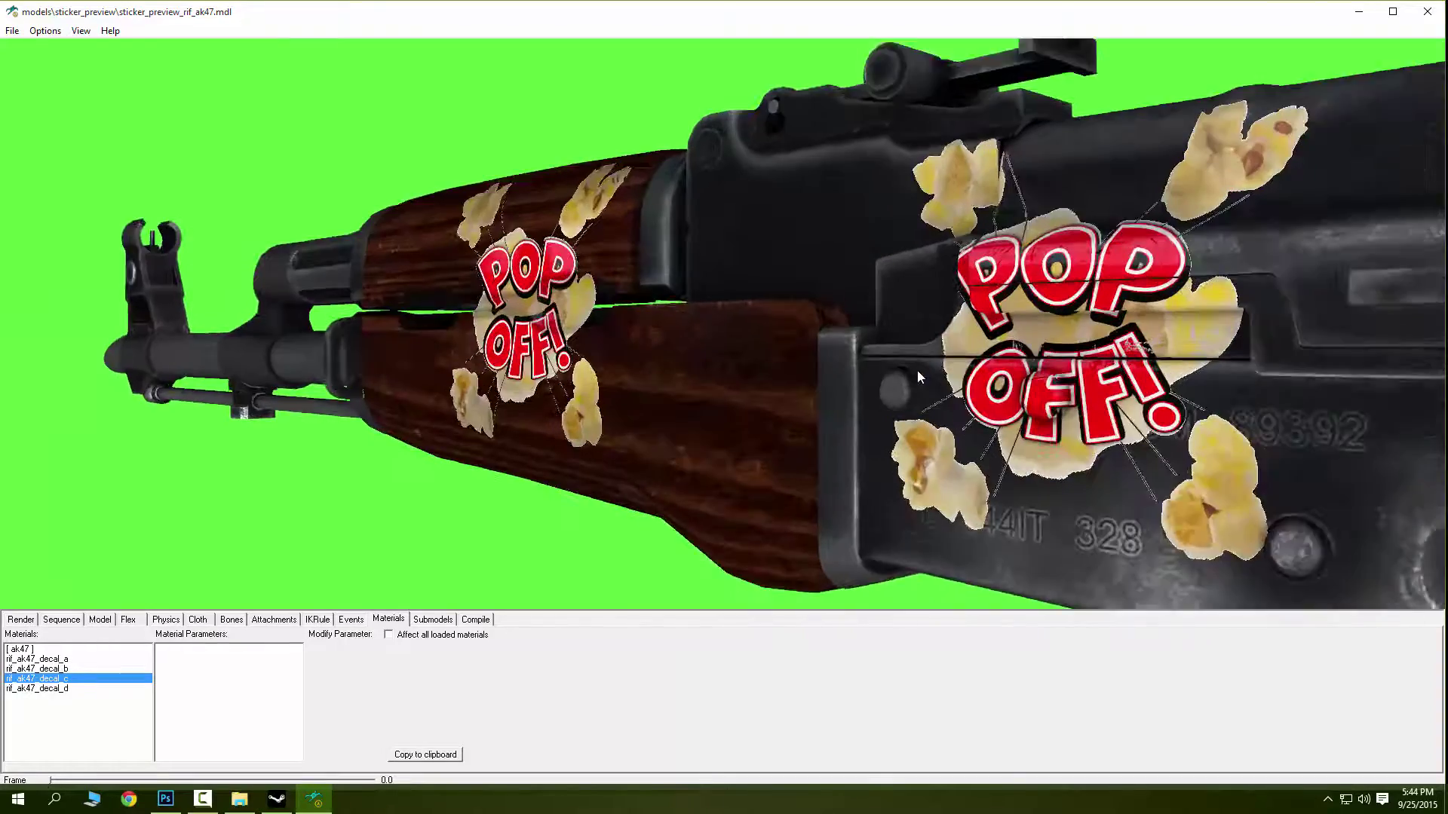
scroll(846, 363, "down", 10)
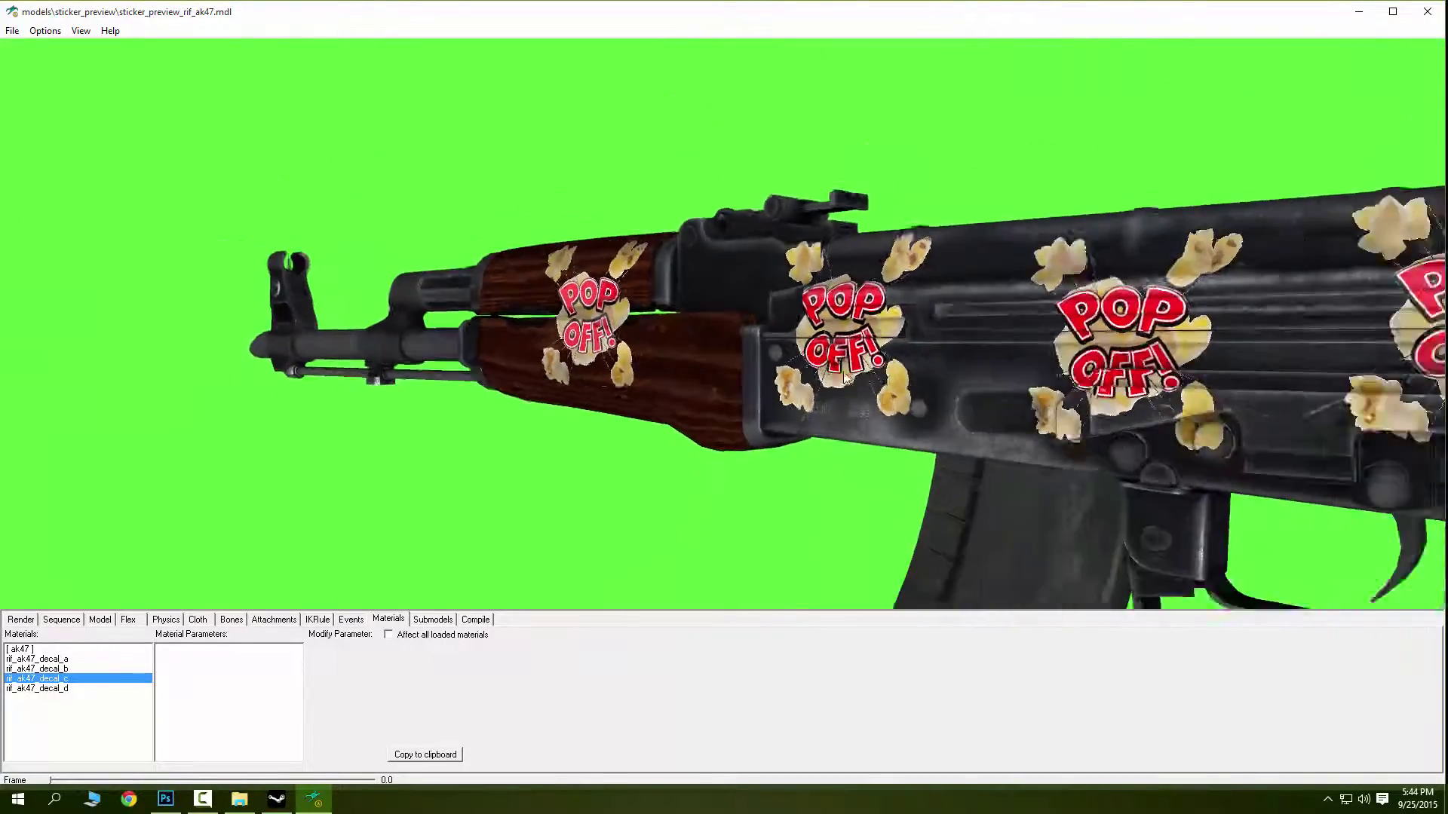
mouse_move(814, 392)
left_mouse_down()
mouse_move(858, 404)
mouse_move(838, 397)
left_mouse_up()
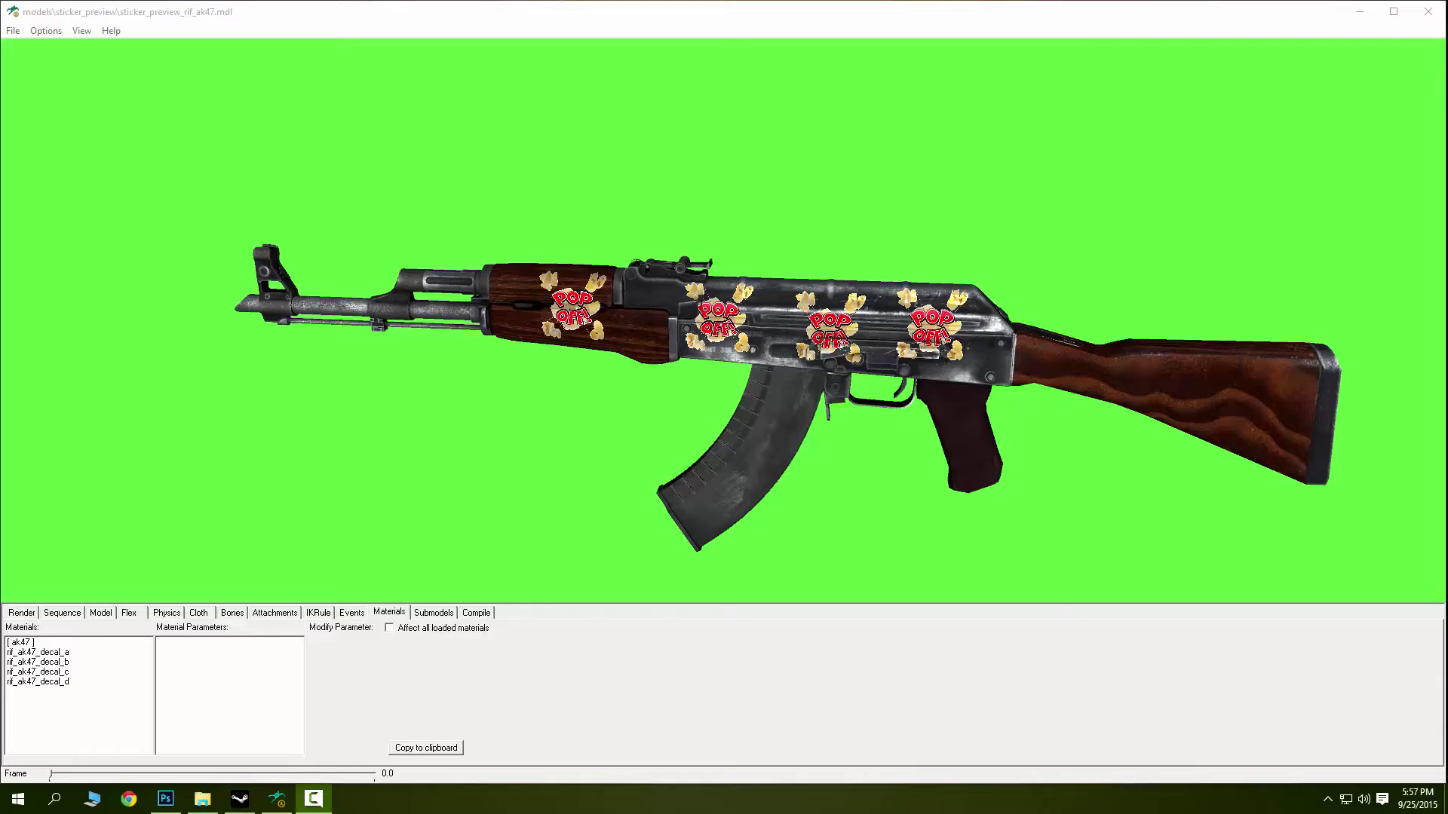
left_click(765, 347)
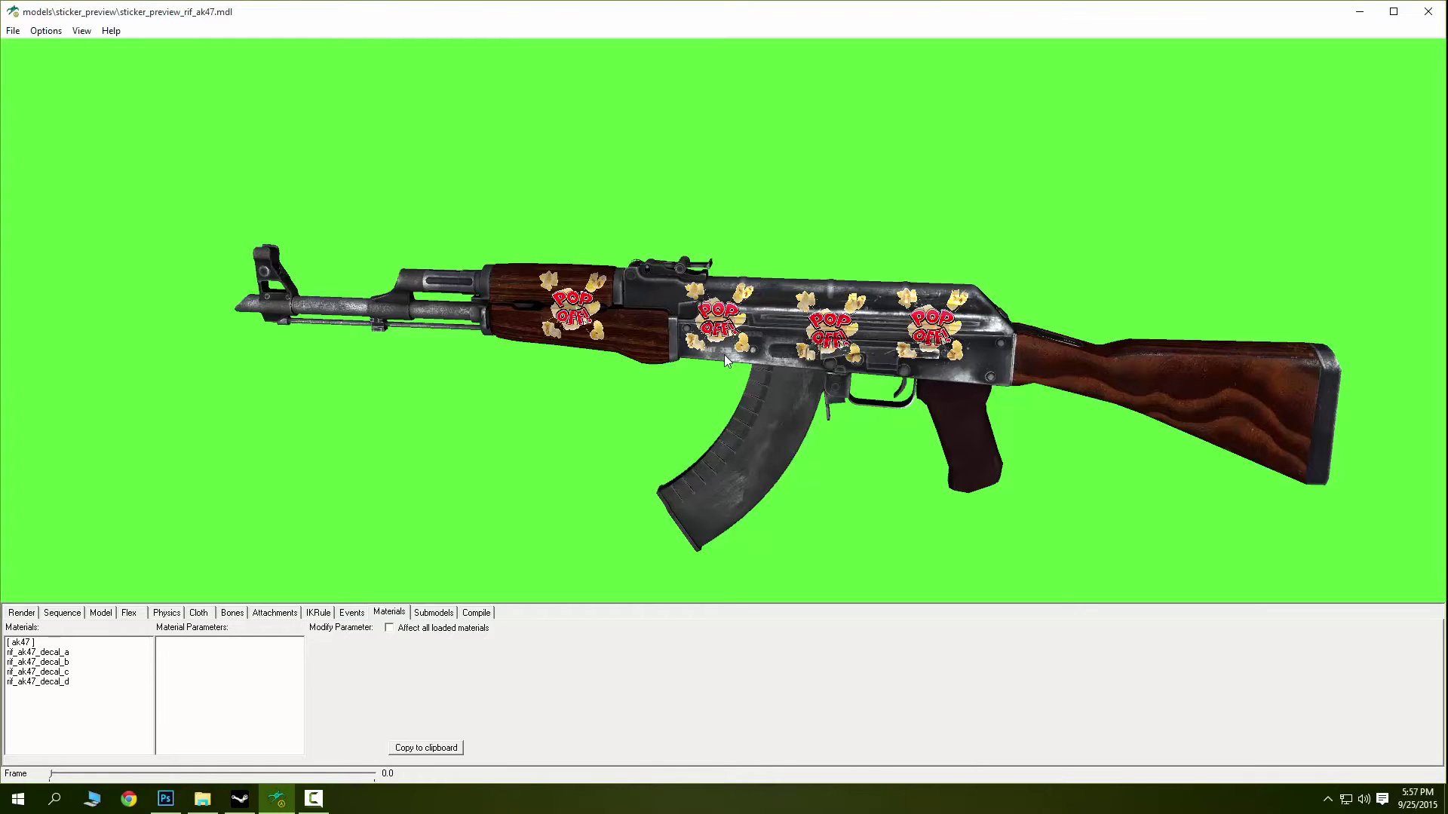